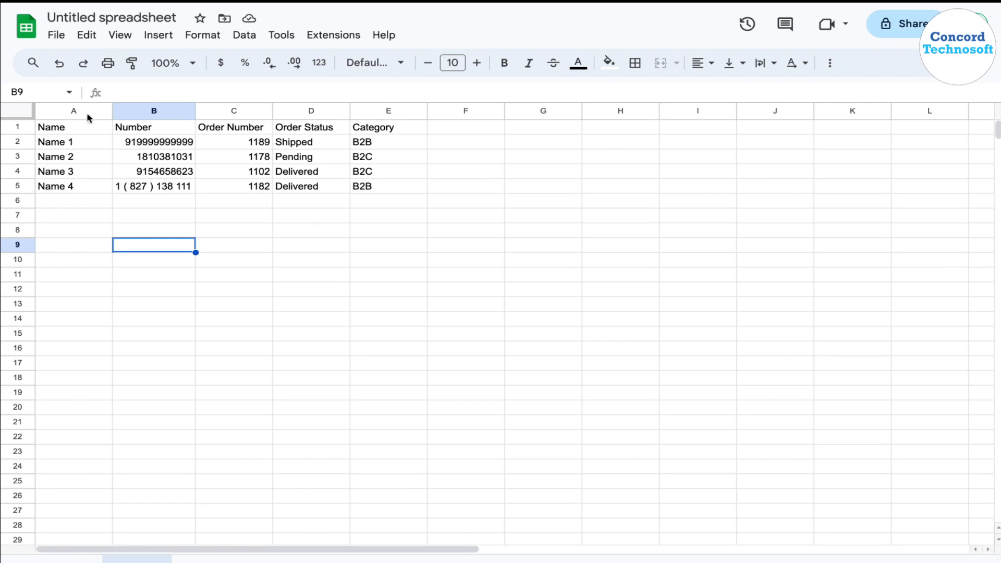
Review the Name, Number, Order Number, Order Status and Category columns of the contact sheet.
click(65, 129)
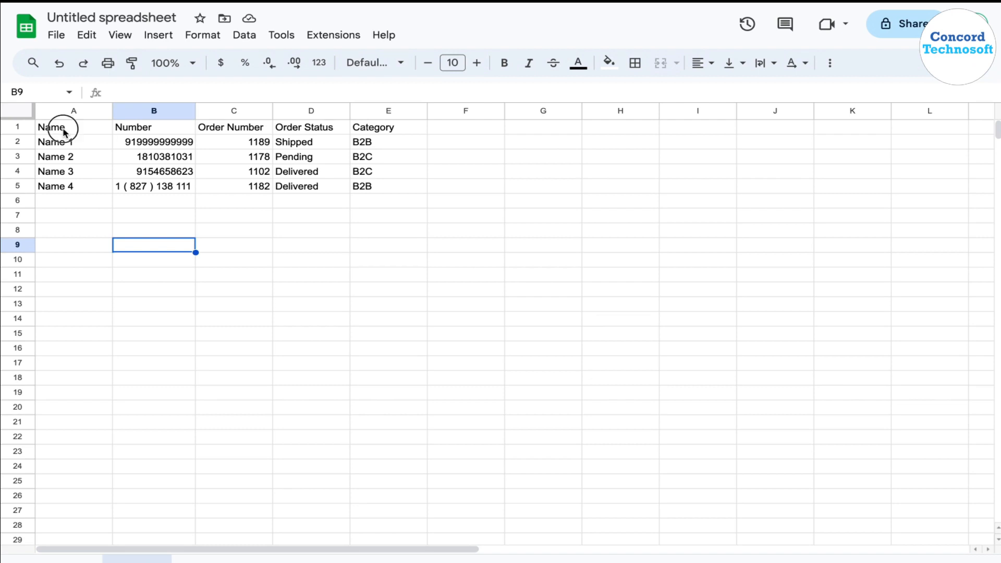
click(129, 128)
click(224, 130)
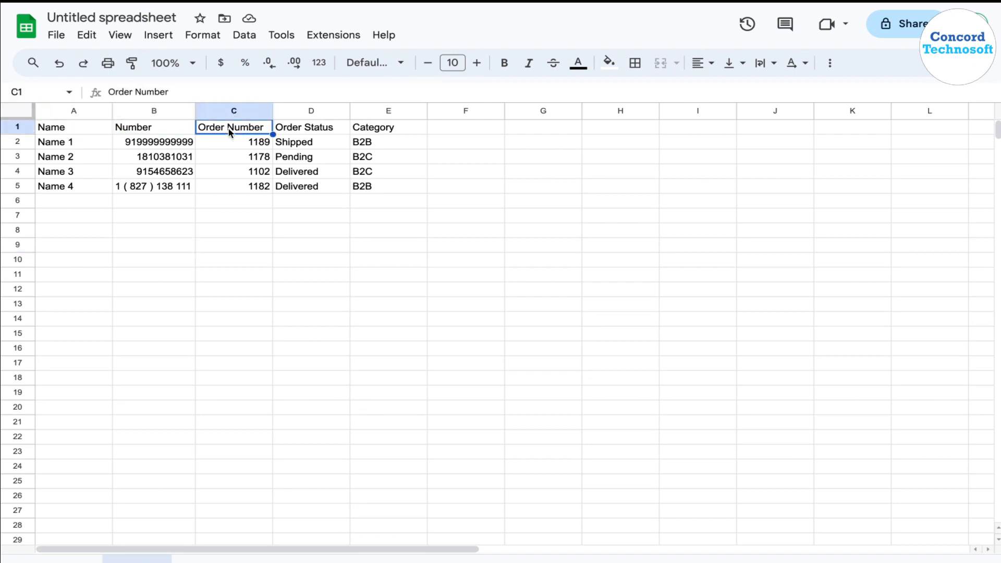
click(287, 129)
click(359, 127)
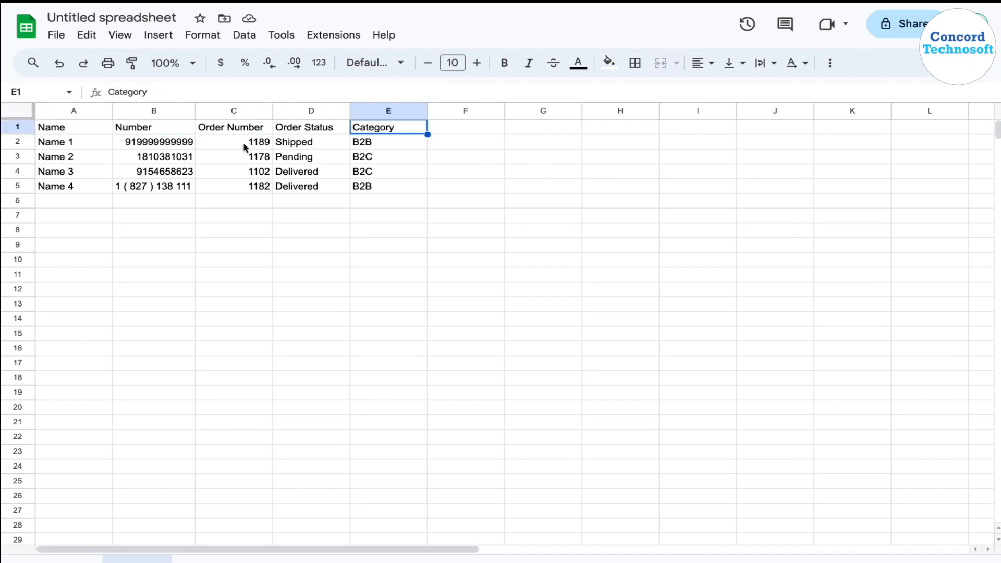
drag(231, 127, 363, 196)
click(345, 235)
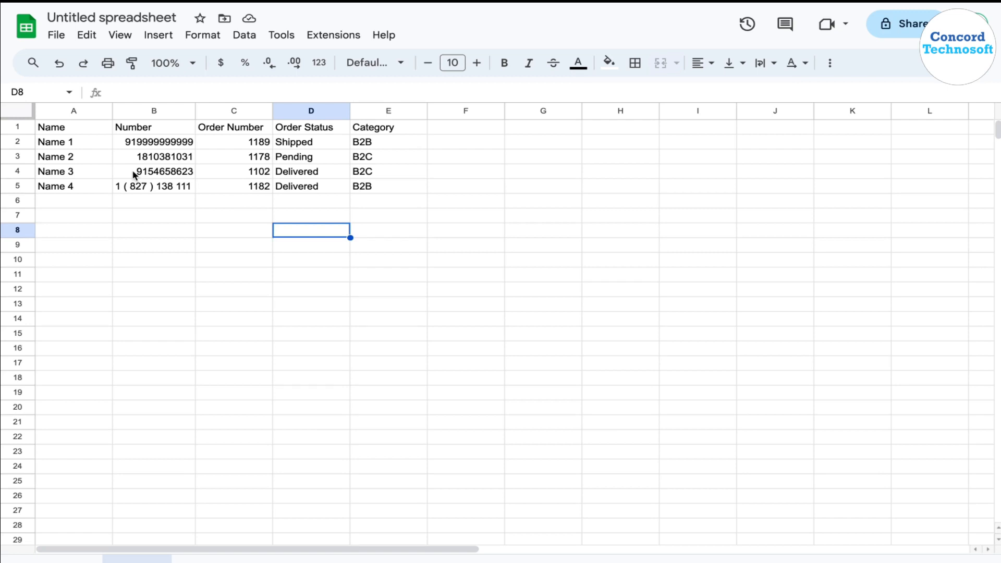
Check the country-code prefixes of the phone numbers in cells B2 and B3.
click(149, 144)
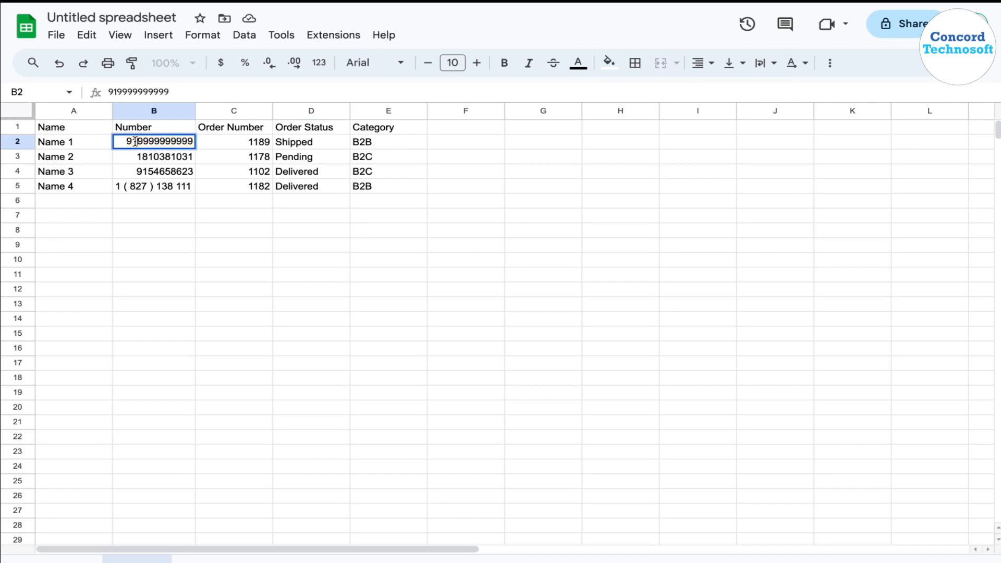
drag(143, 141, 117, 141)
click(119, 141)
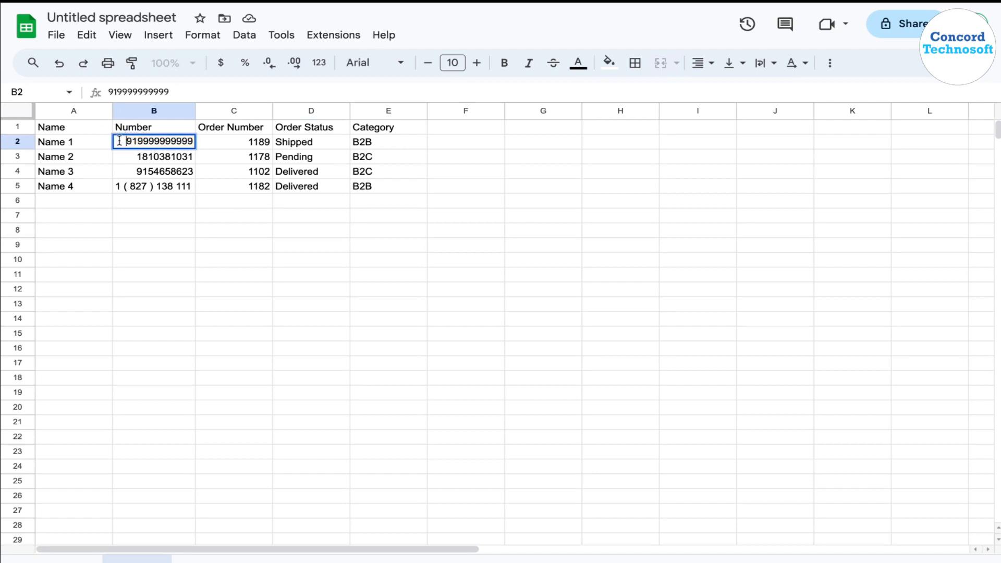
double_click(148, 158)
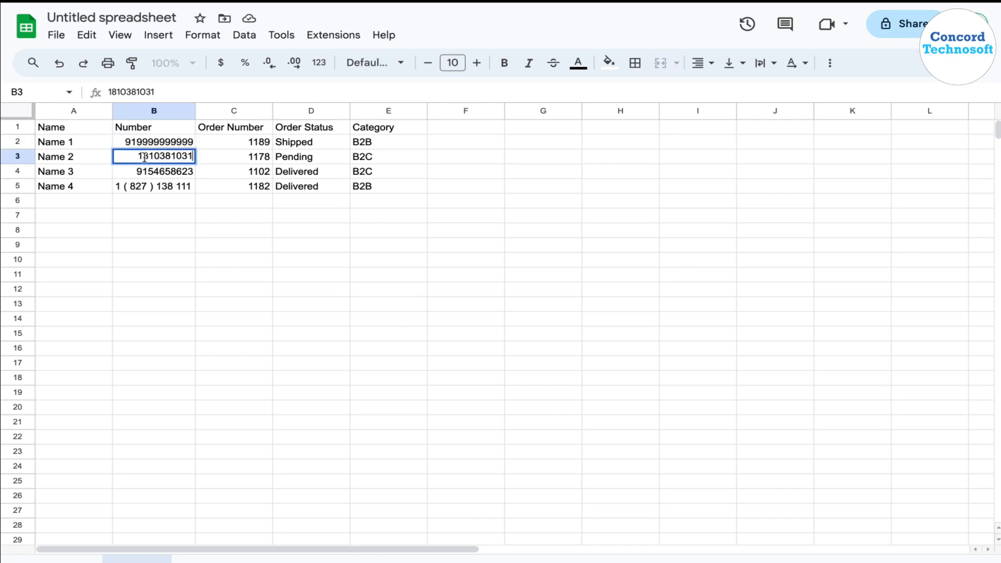
click(138, 157)
double_click(131, 142)
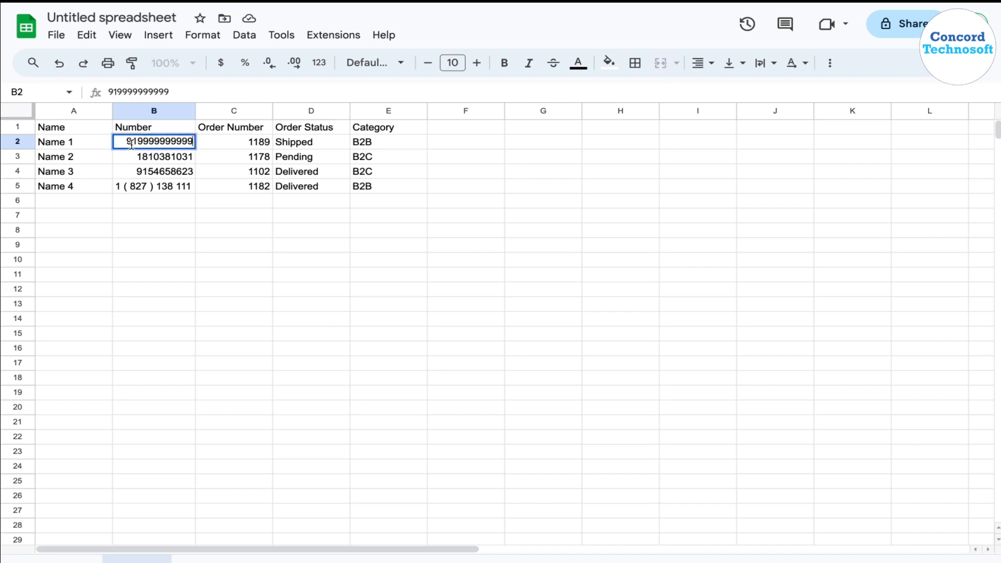
click(172, 209)
Remove the parentheses and spaces from the phone number in cell B5.
double_click(136, 187)
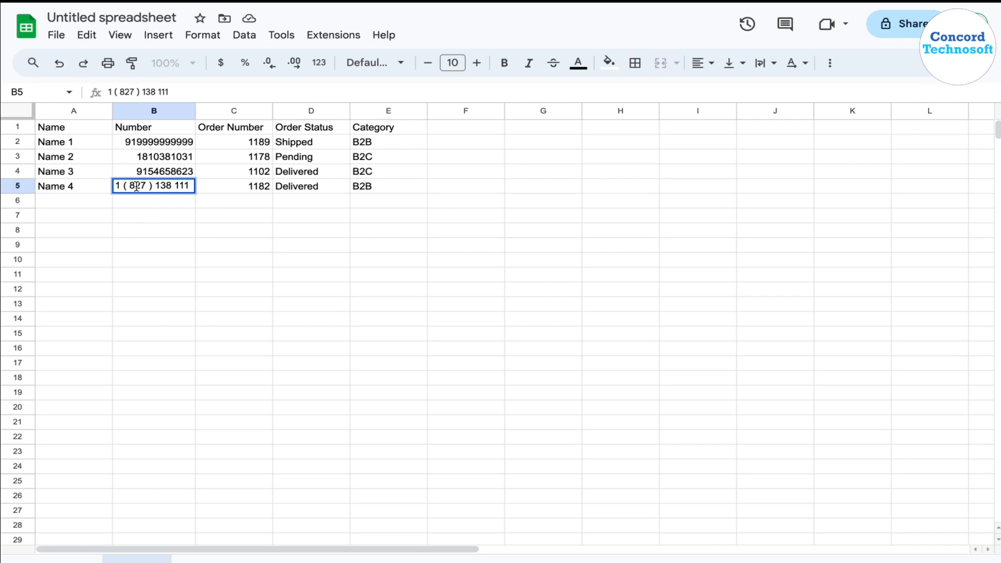
click(158, 93)
key(BackSpace)
key(BackSpace)
key(BackSpace)
key(BackSpace)
key(BackSpace)
key(BackSpace)
key(BackSpace)
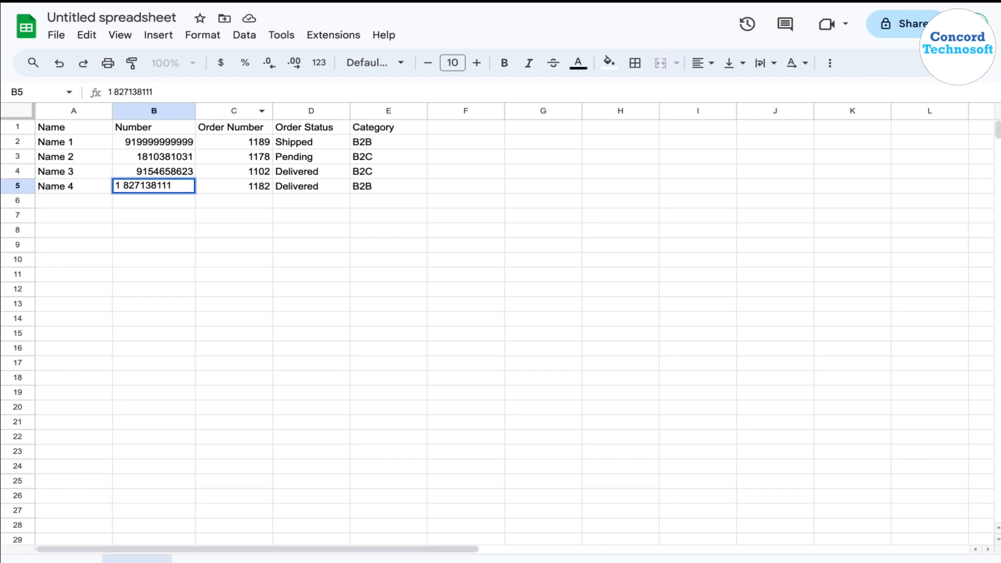
click(293, 176)
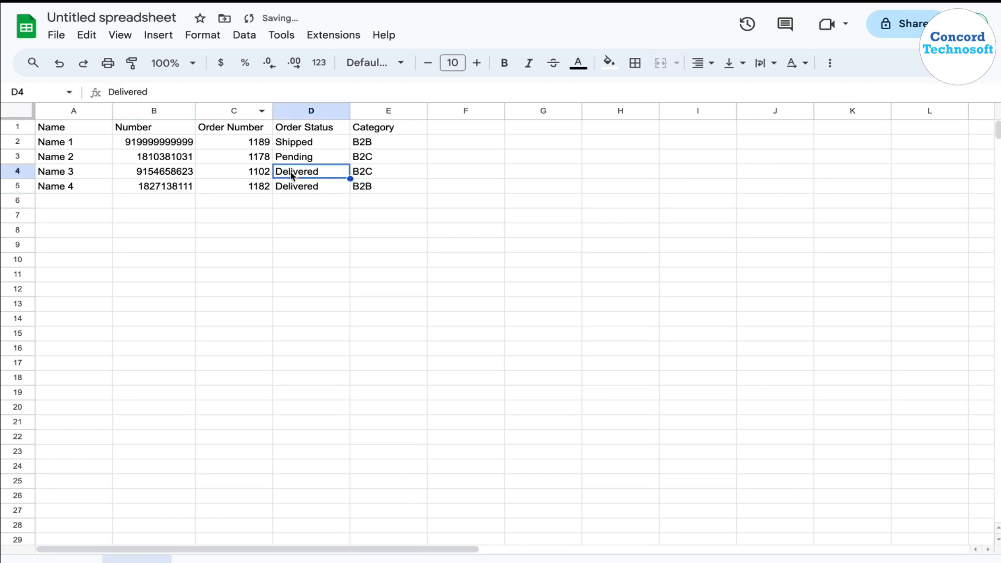
Apply the custom number format 0 to the whole Number column.
click(167, 111)
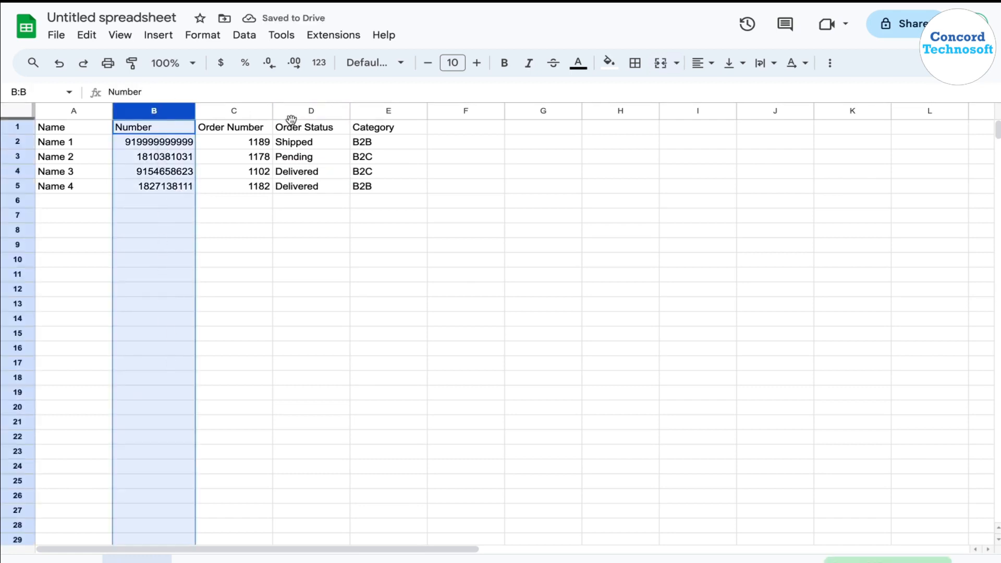
click(325, 72)
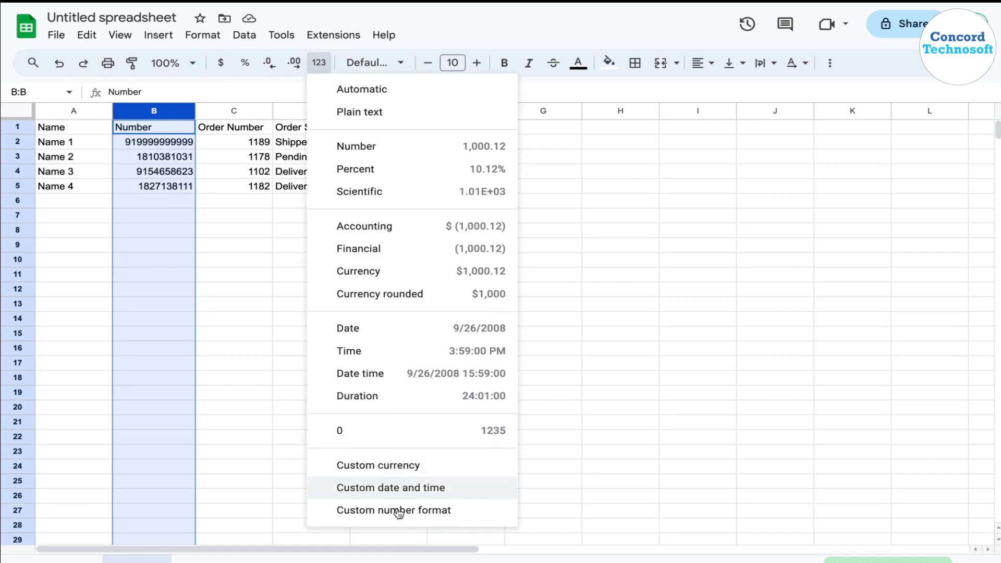
click(366, 514)
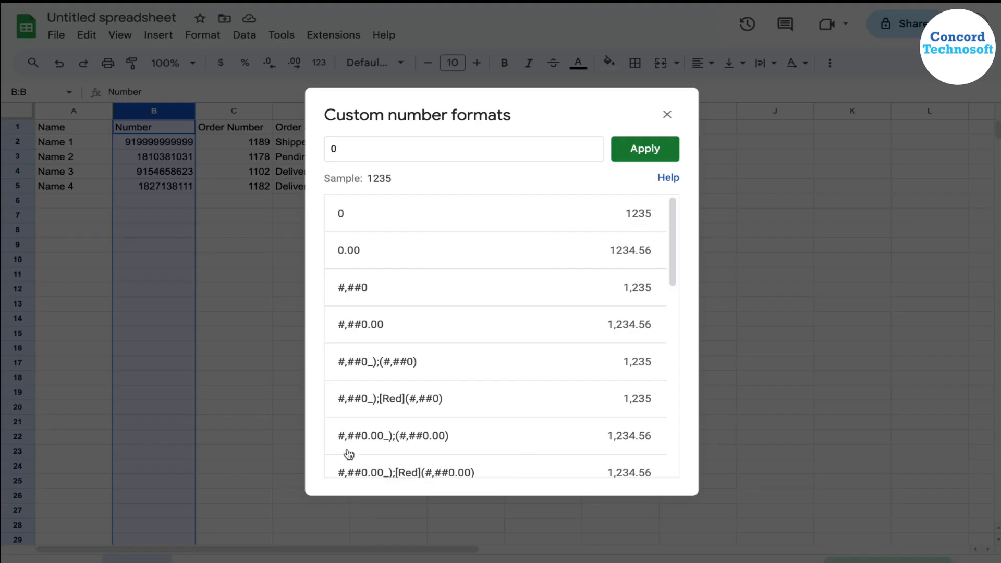
click(345, 220)
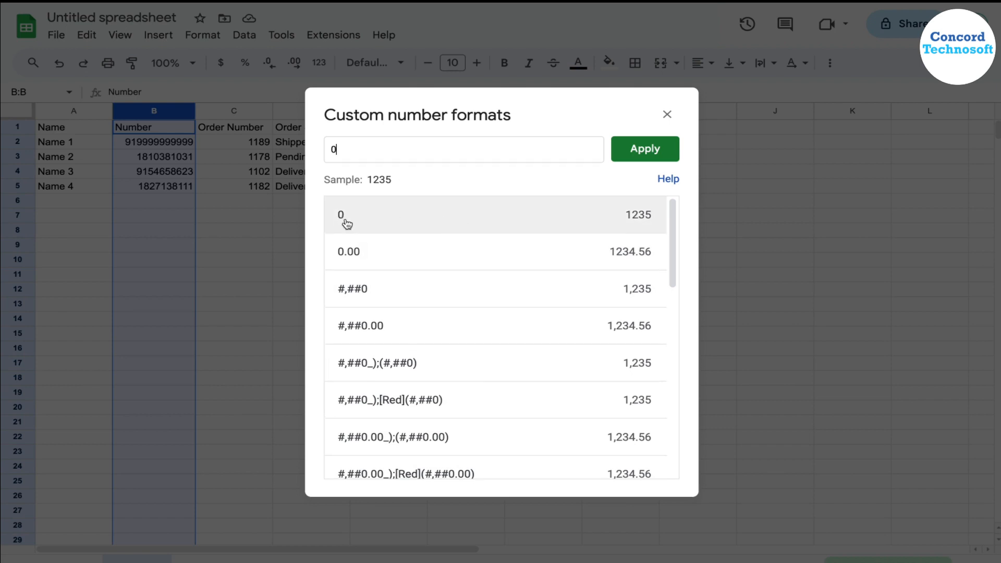
click(644, 141)
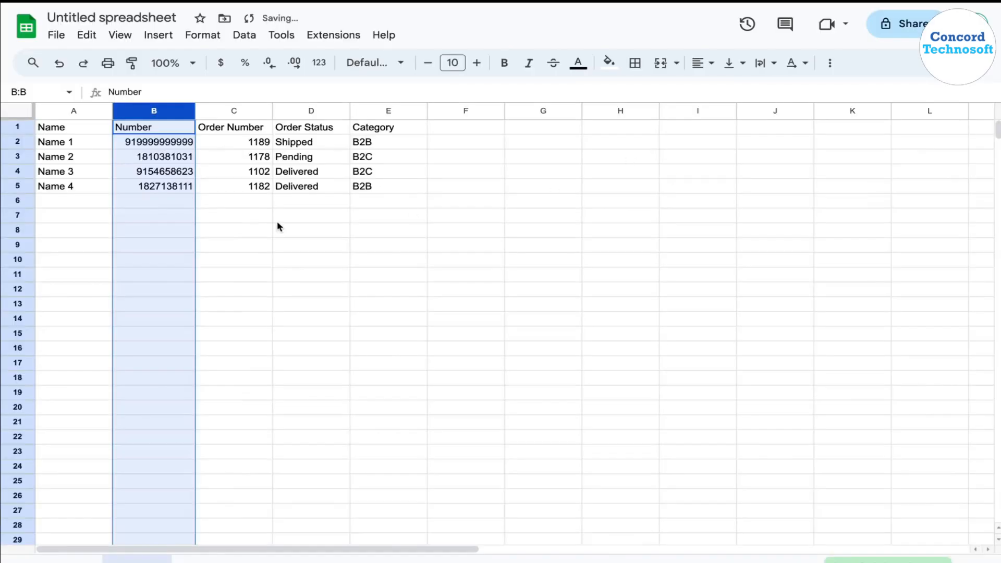
click(239, 220)
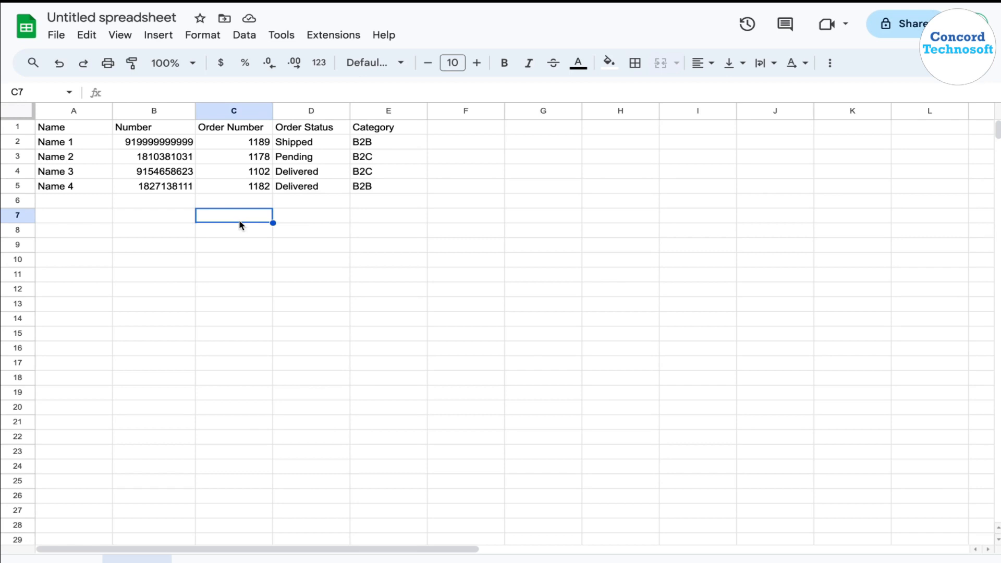
Check the Order Number and Order Status headers, and switch to the WhatsApp CRM's custom field list to look for matching fields.
click(248, 130)
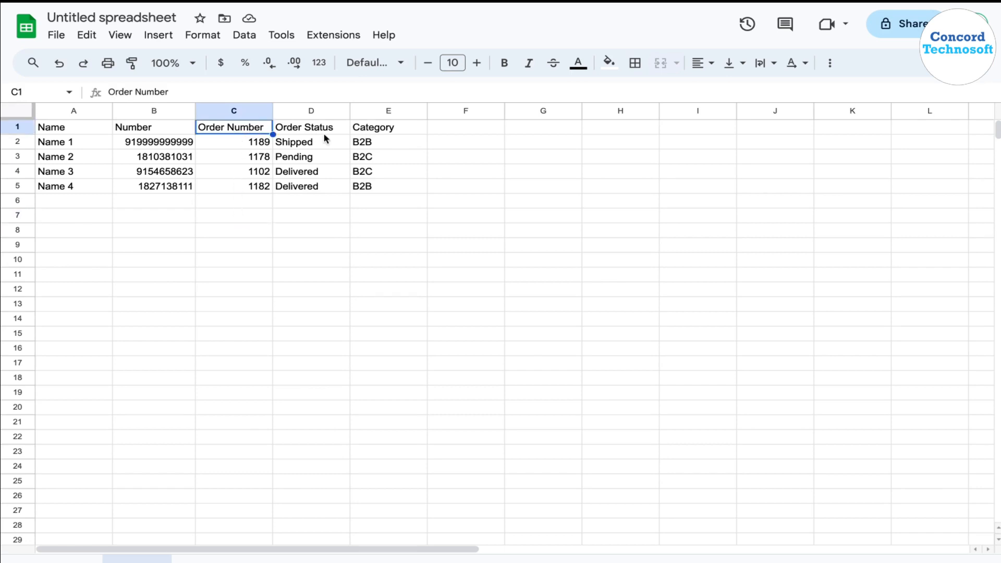
click(323, 127)
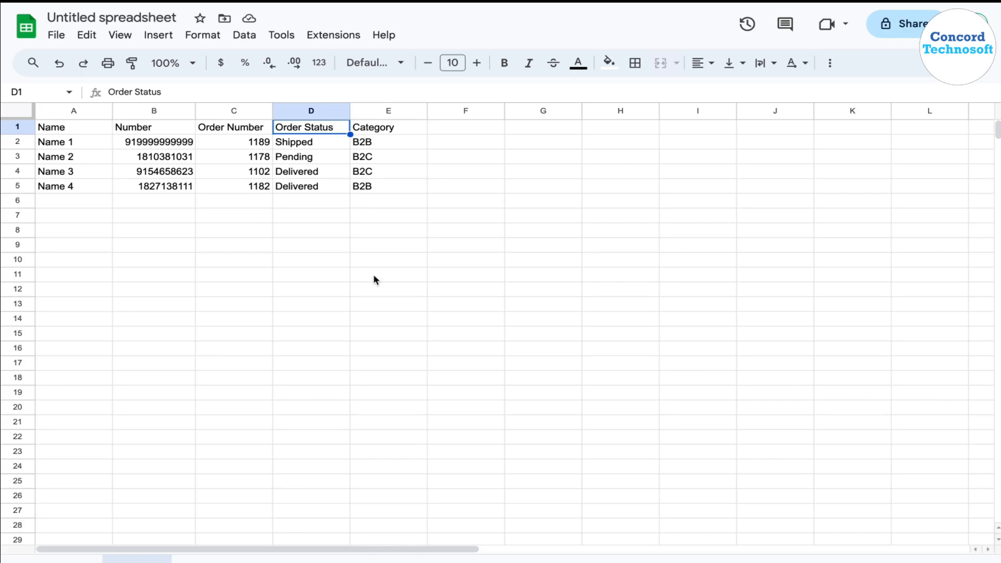
key(ctrl+Tab)
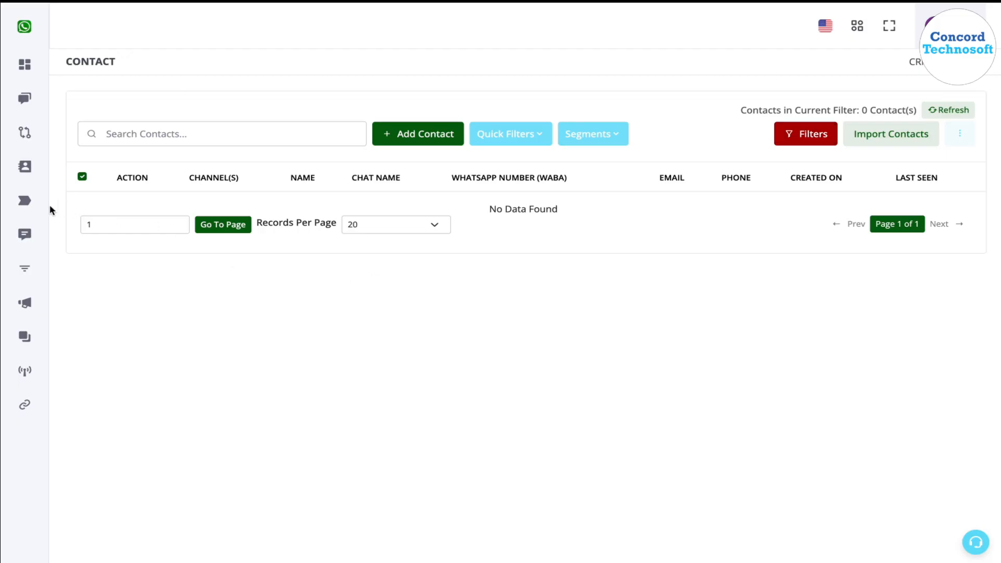
click(35, 207)
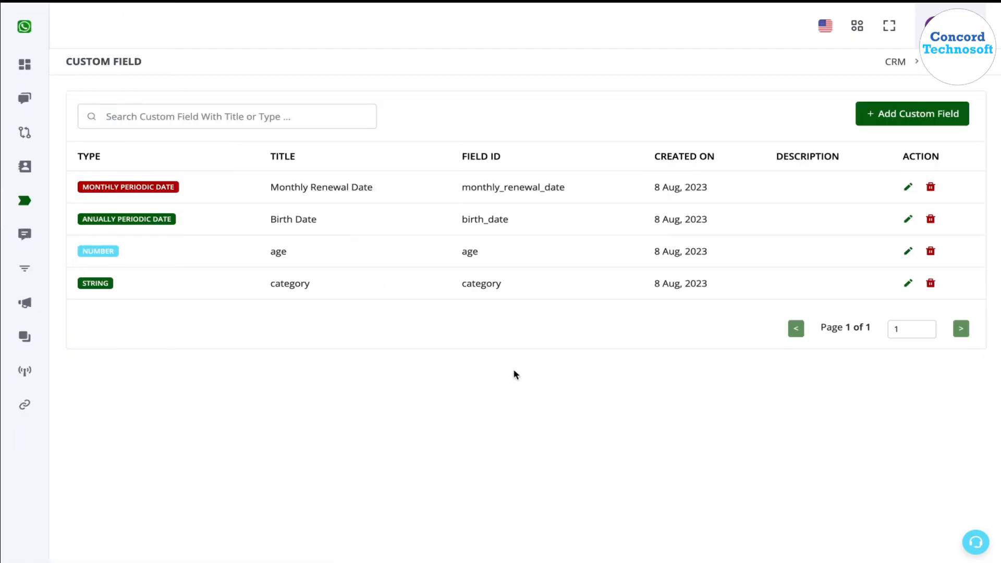
drag(333, 291, 258, 286)
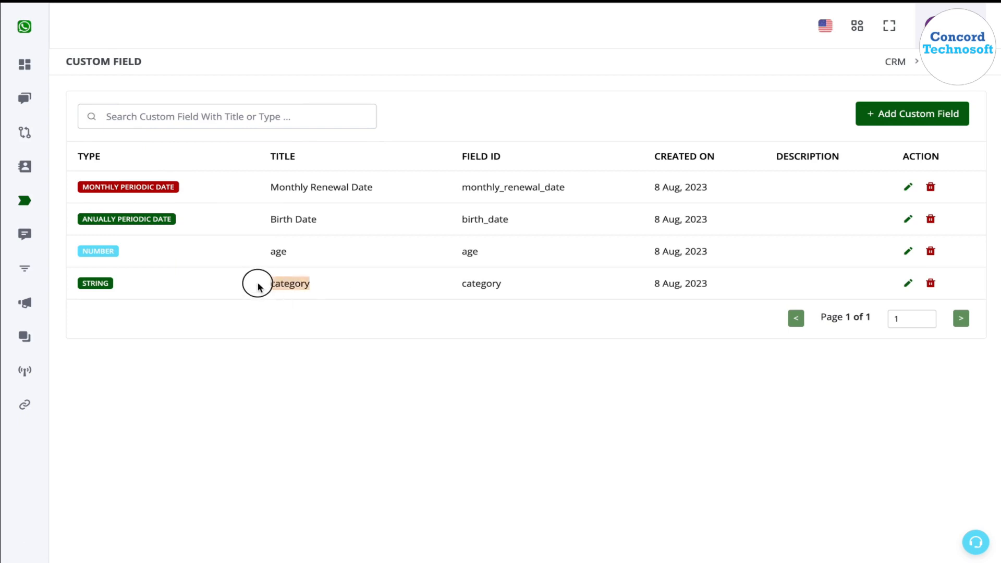
click(581, 326)
Add a custom field titled "Order Number" with the String field type.
click(948, 115)
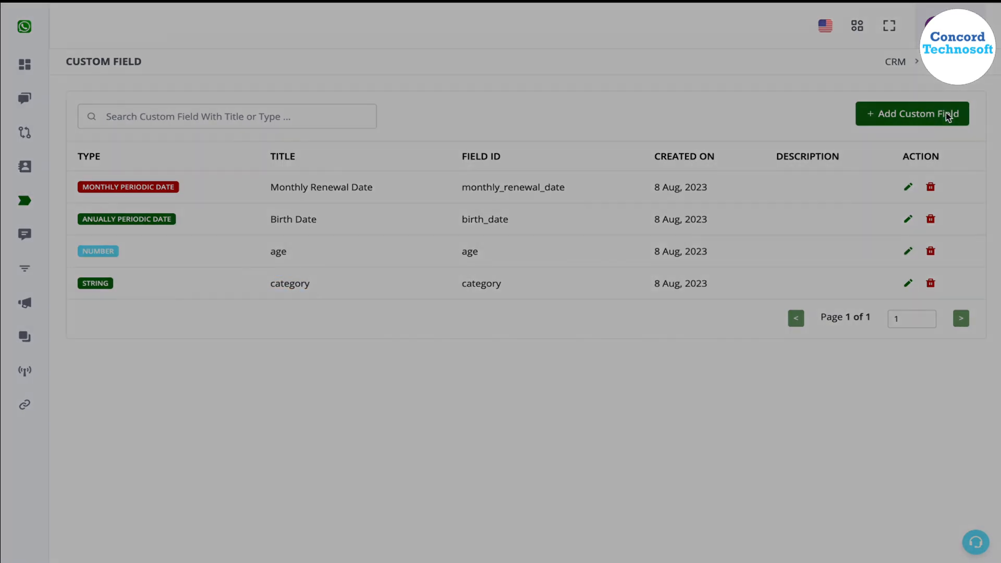
click(398, 184)
text(Ord)
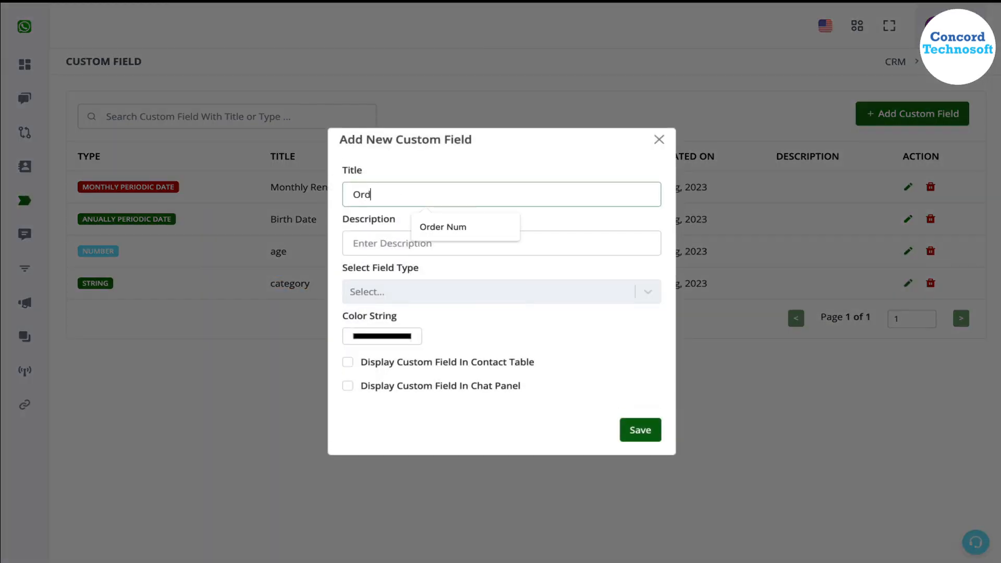
text(er Number)
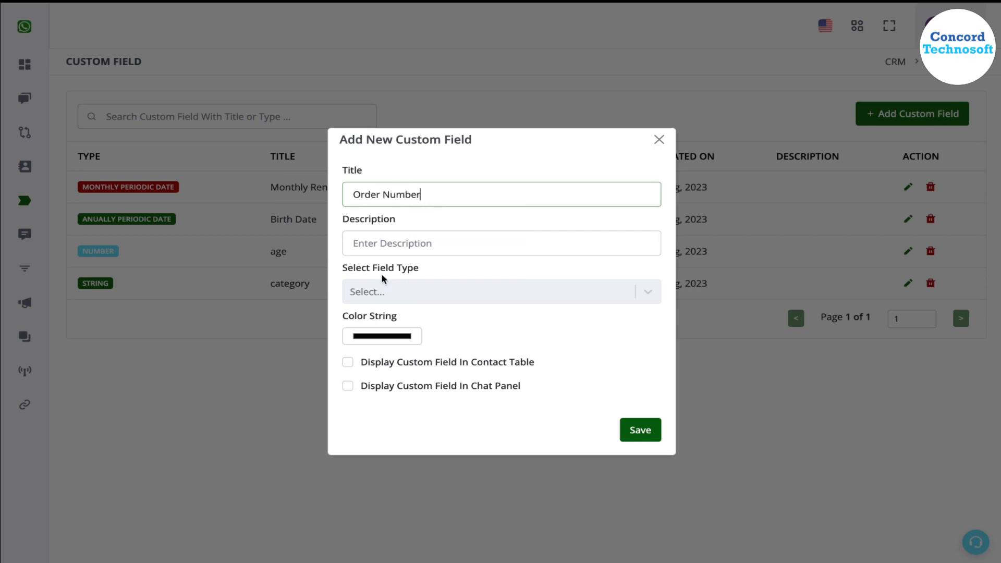
click(385, 293)
click(388, 322)
click(650, 438)
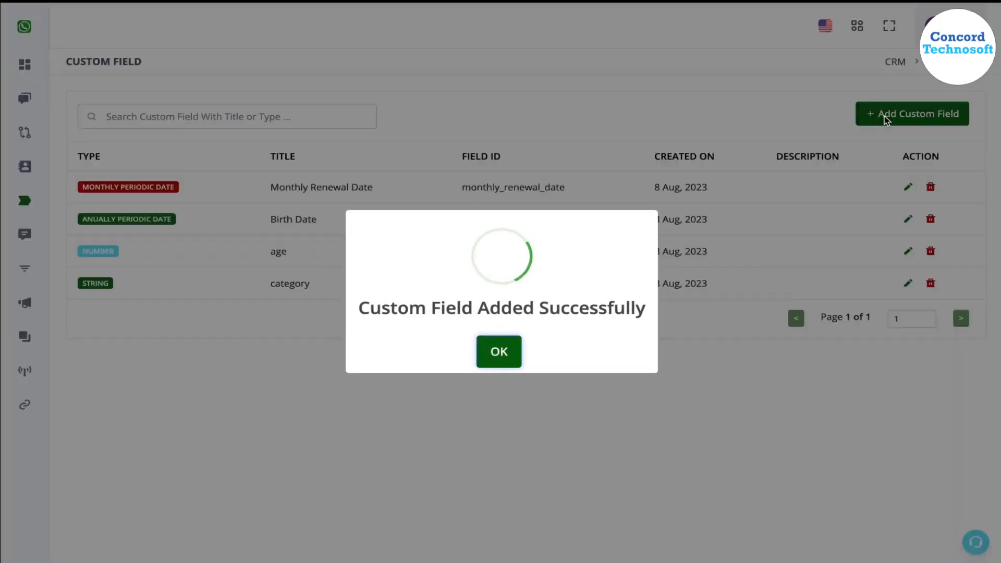
click(508, 350)
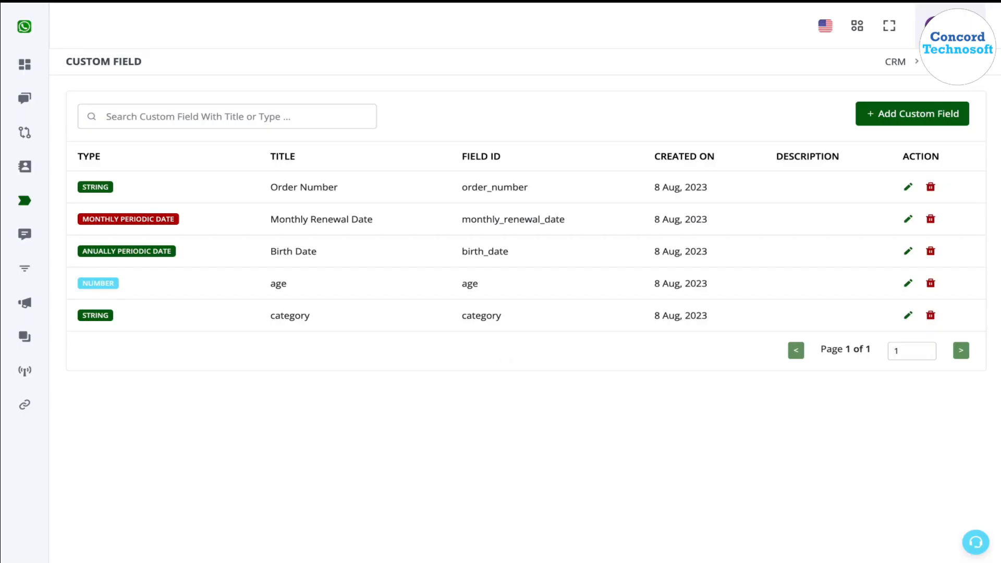
Add a custom field titled "Order Status" with the String field type.
click(927, 110)
click(478, 189)
text(Orde)
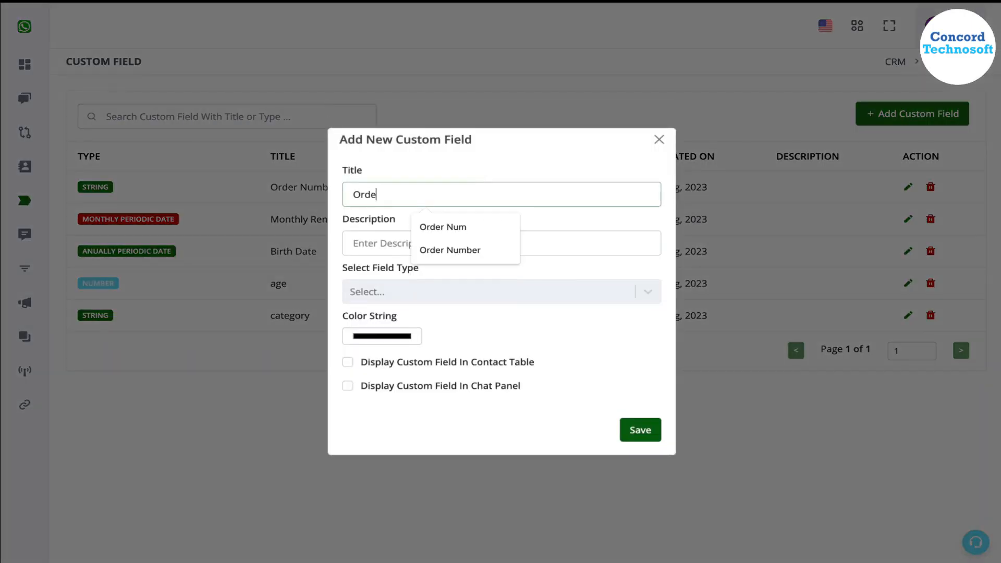
text(r Status)
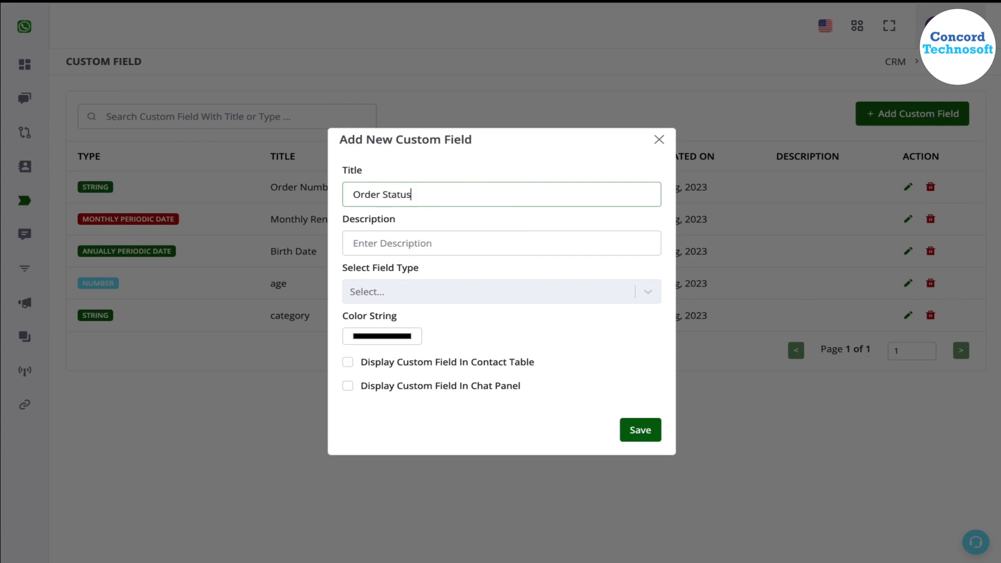
click(453, 295)
click(458, 325)
click(637, 431)
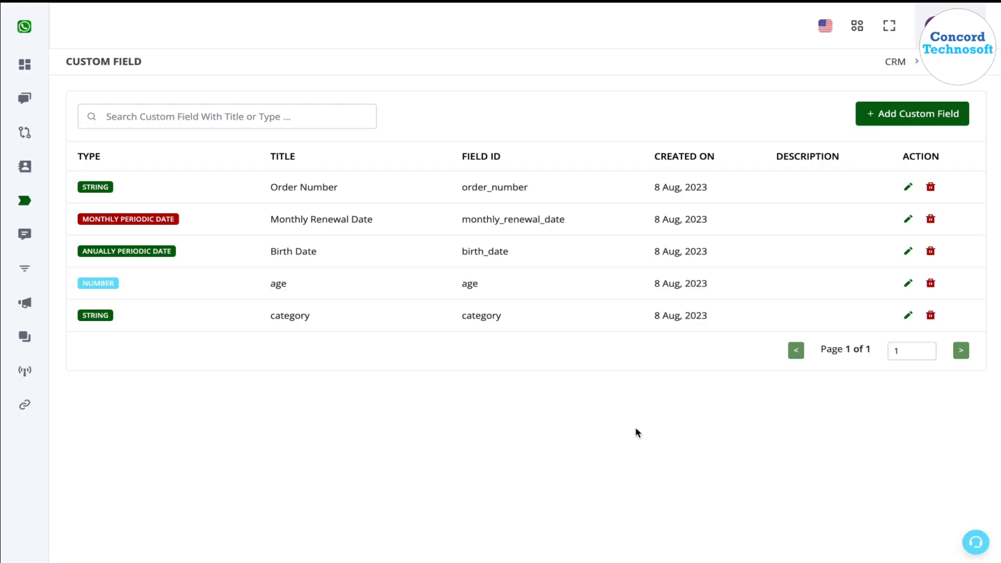
click(514, 349)
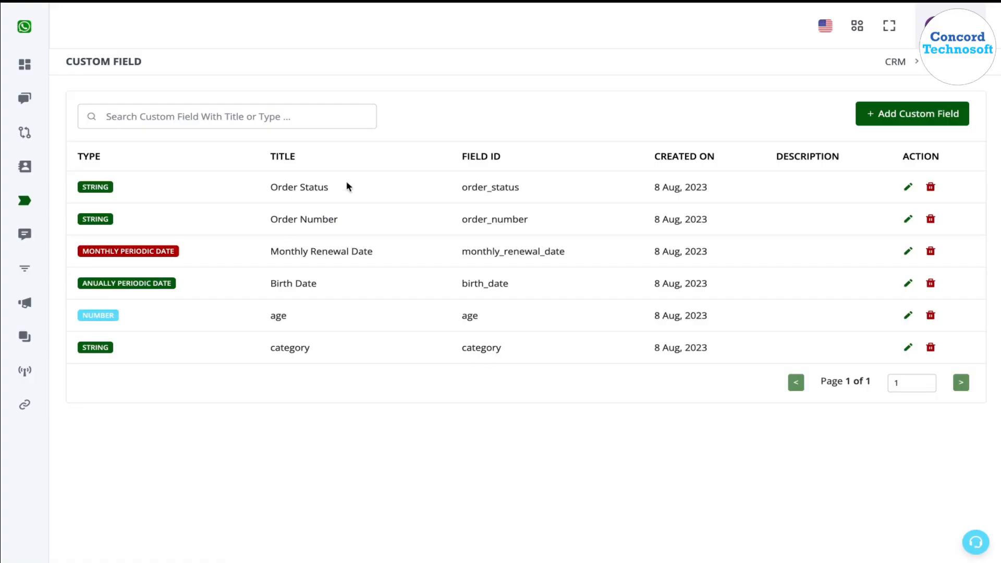
Open the CRM's contact list, switch back to Google Sheets and rename the spreadsheet "test import".
click(29, 183)
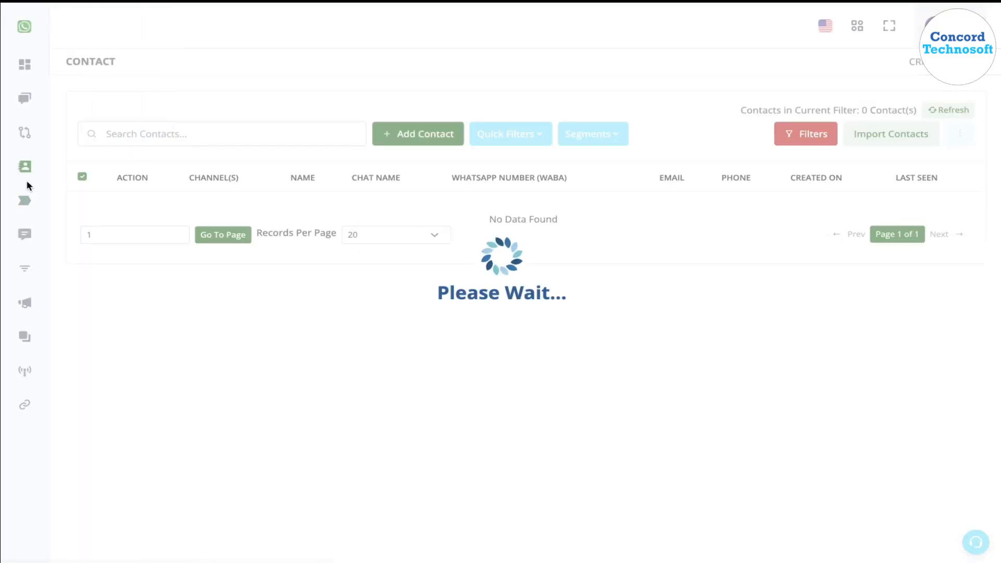
key(ctrl+Tab)
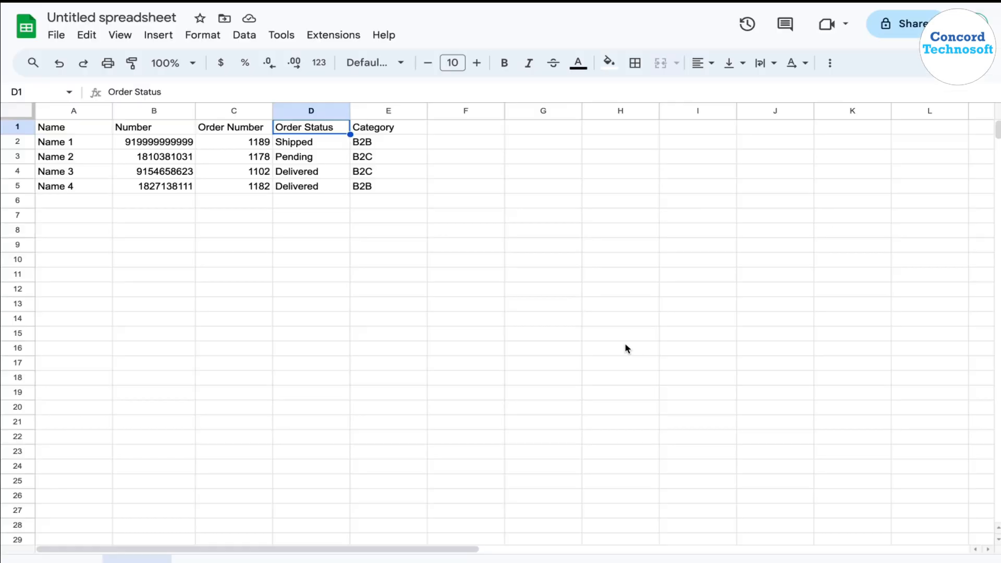
click(98, 19)
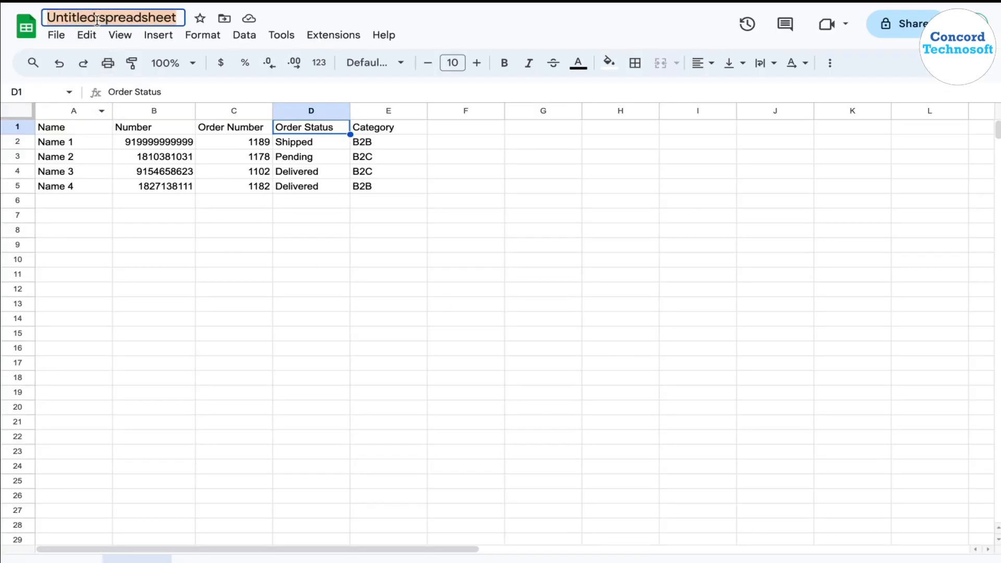
text(test import)
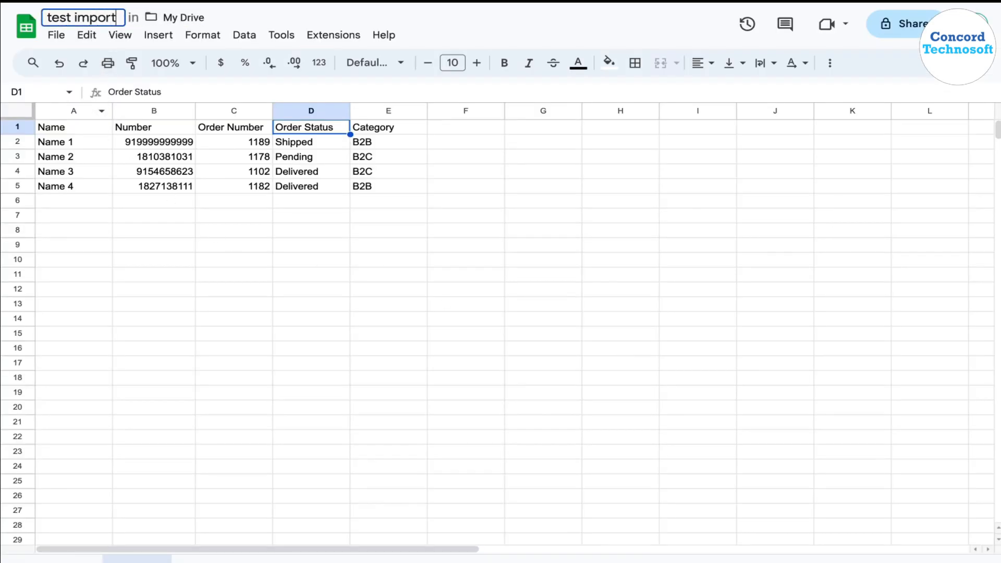
click(155, 262)
Download the "test import" spreadsheet as a Comma Separated Values (.csv) file.
click(56, 36)
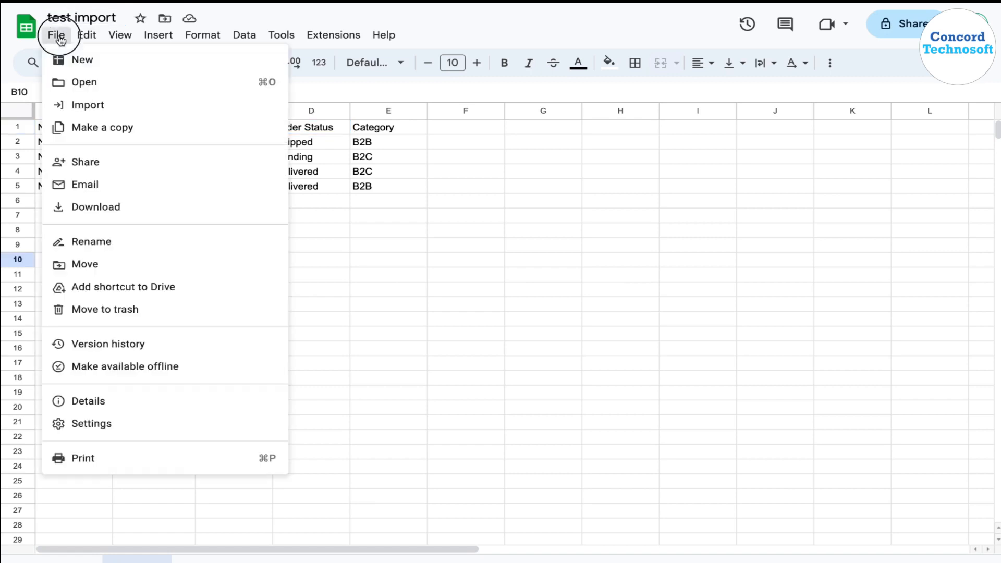
mouse_move(113, 211)
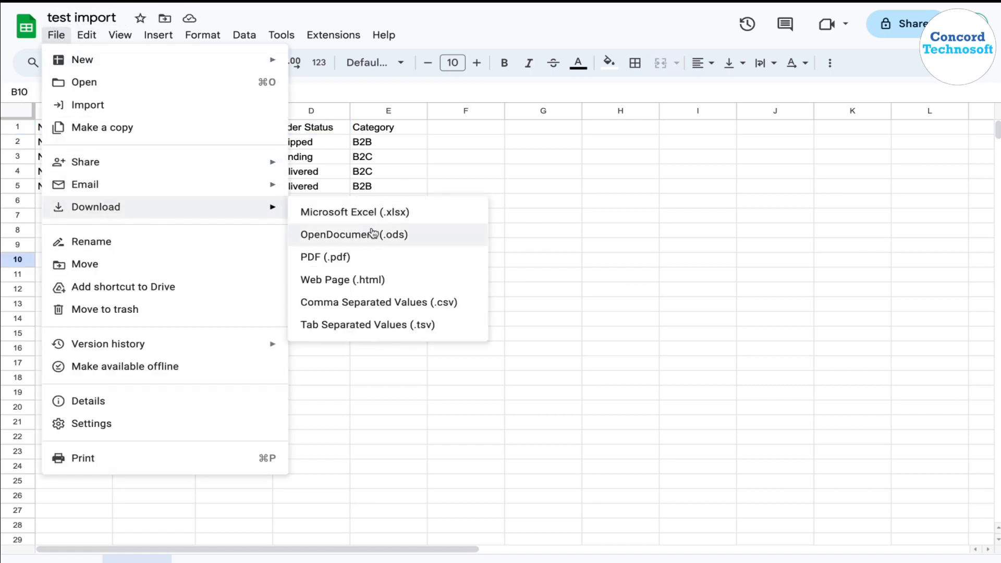
click(455, 307)
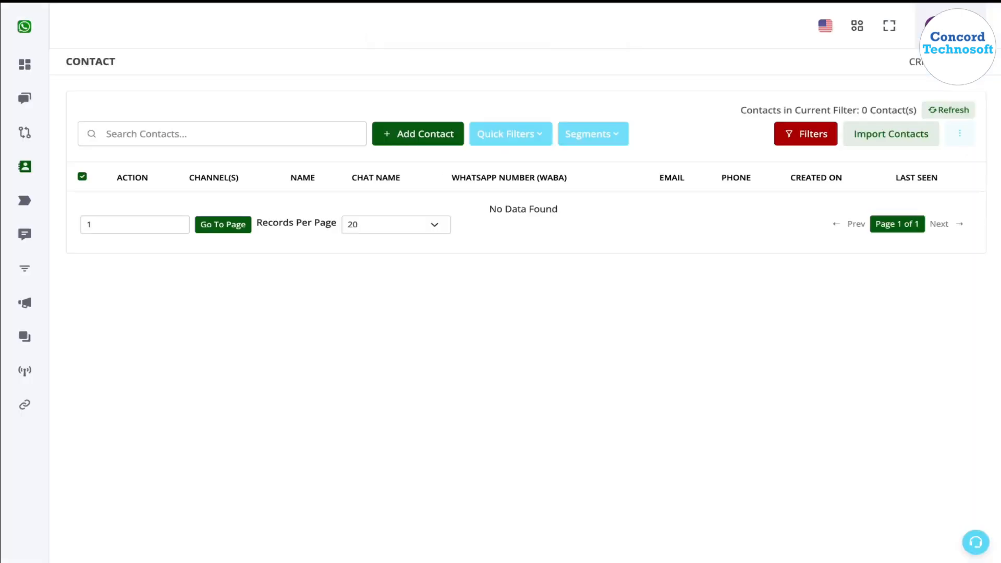
Switch to the WhatsApp CRM's contact list and start a contact import with "test import - Sheet1.csv" from the Downloads folder.
click(895, 140)
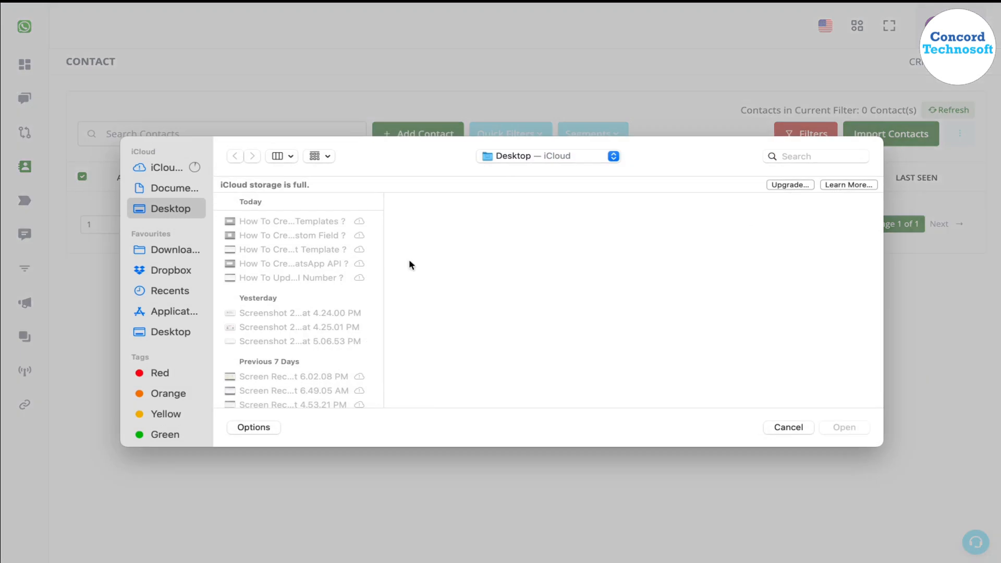
click(177, 251)
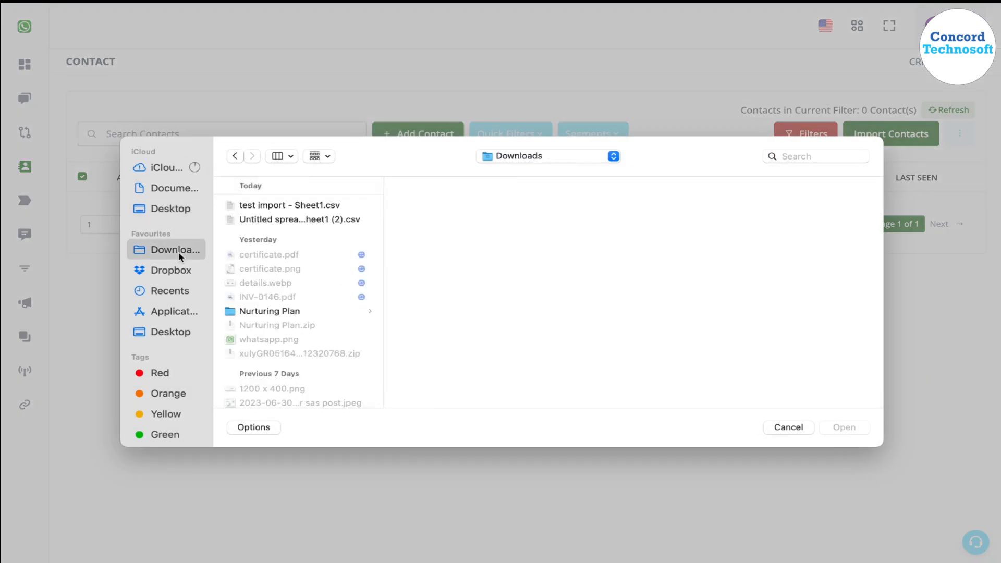
click(277, 209)
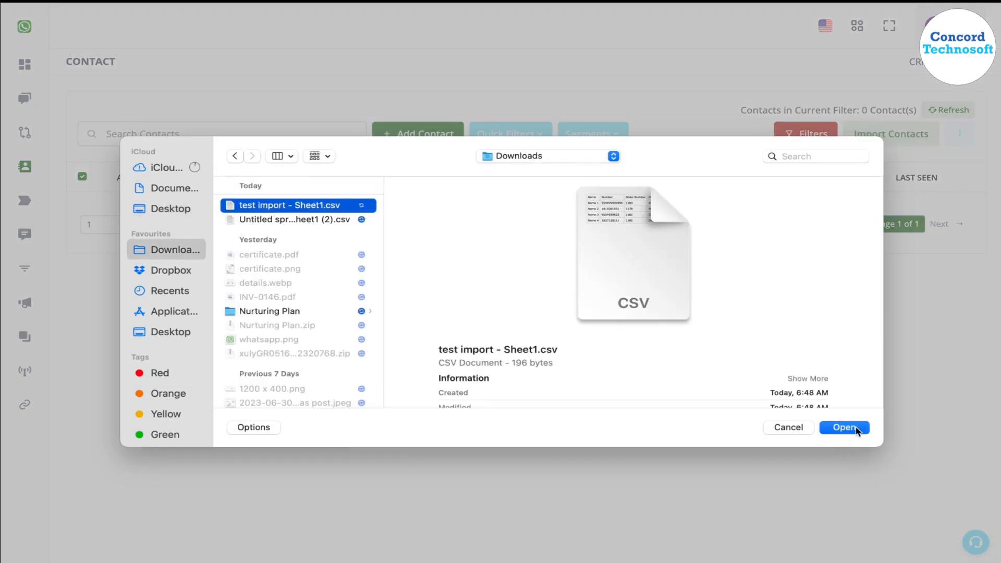
click(857, 431)
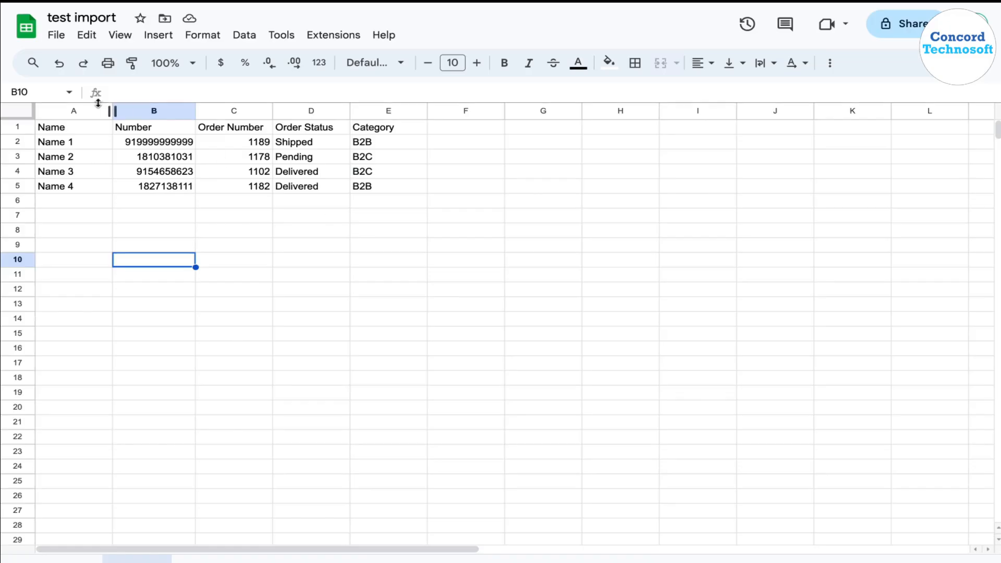
Compare the spreadsheet's header row with the CSV mapping dialog and review the field choices offered for the name and category columns.
click(19, 127)
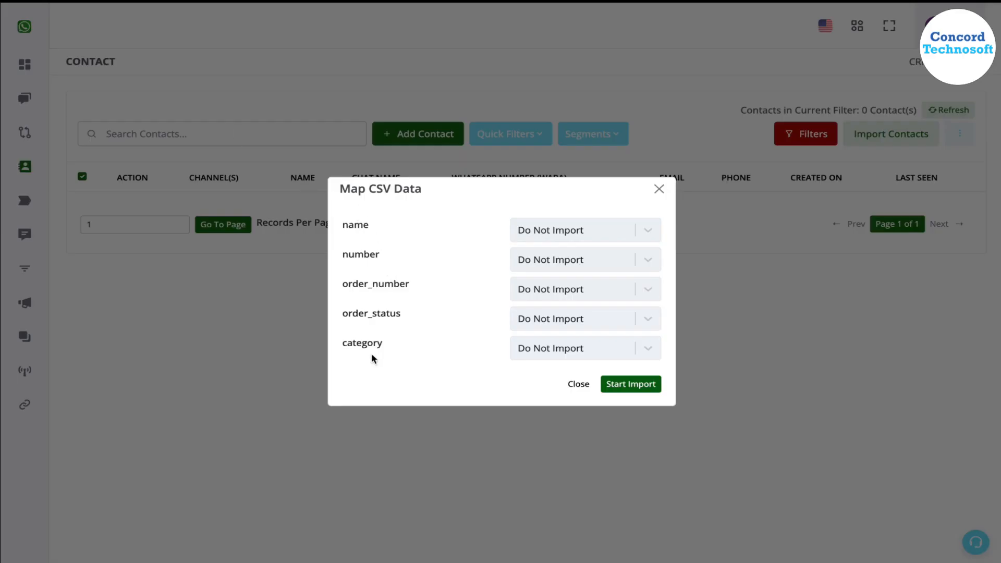
click(593, 230)
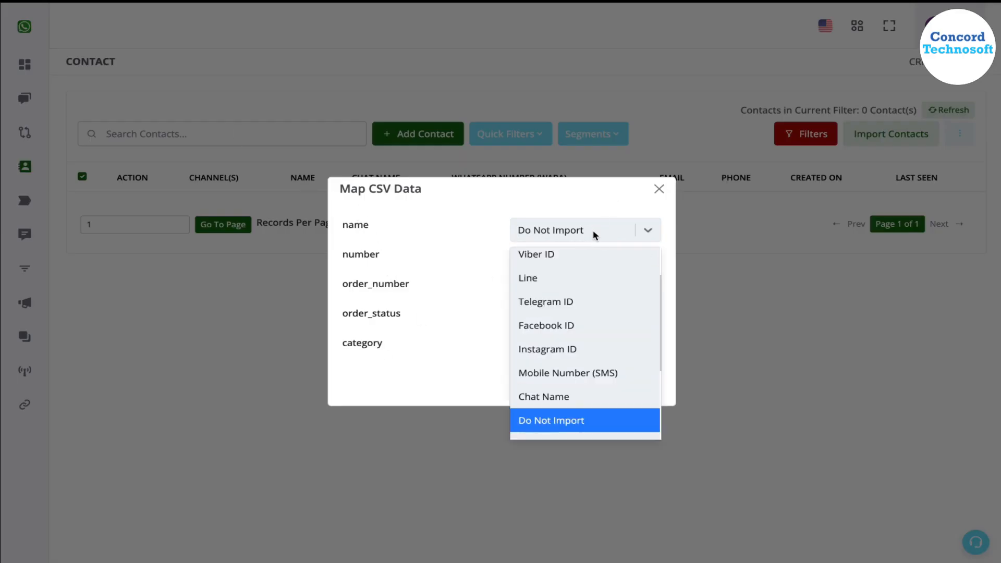
click(593, 230)
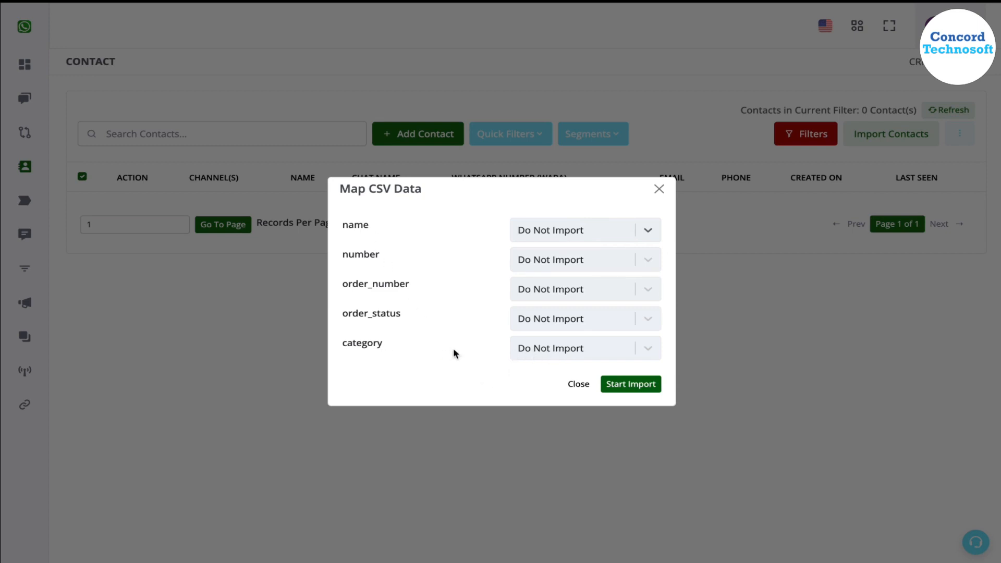
click(582, 355)
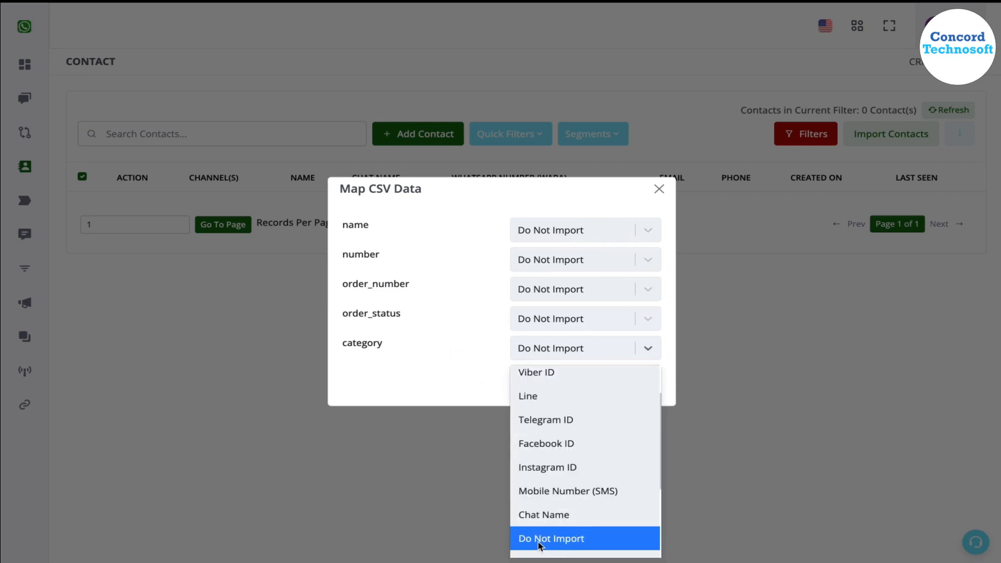
click(450, 336)
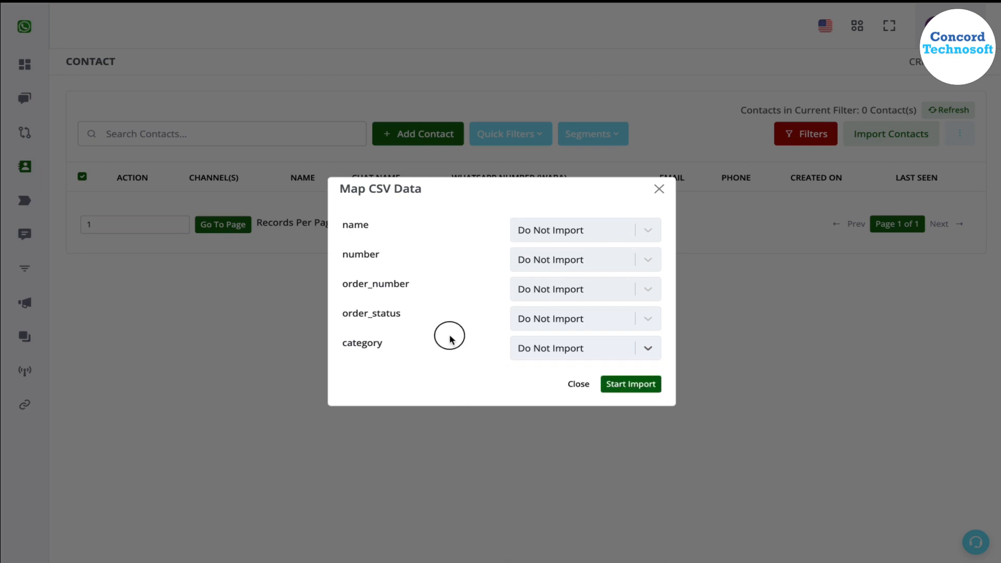
Map the CSV's name column to the Chat Name field.
click(565, 222)
scroll(572, 351, up, 1)
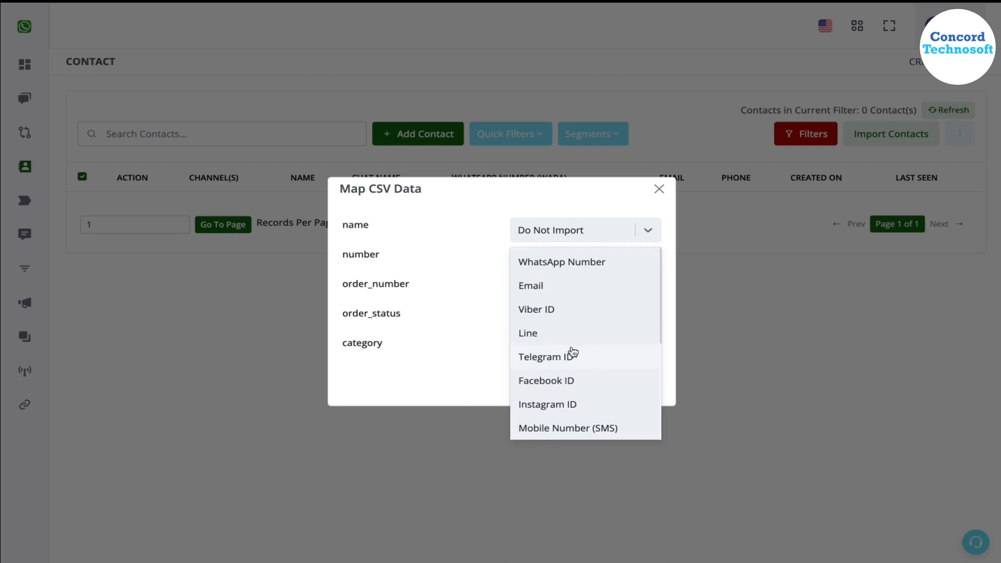
scroll(574, 352, down, 3)
scroll(574, 352, up, 3)
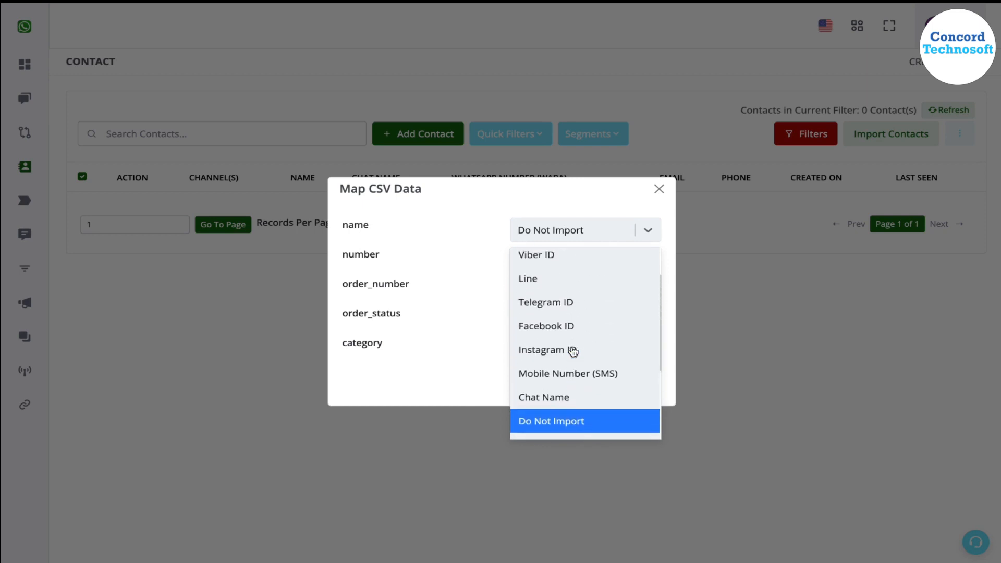
scroll(574, 352, down, 1)
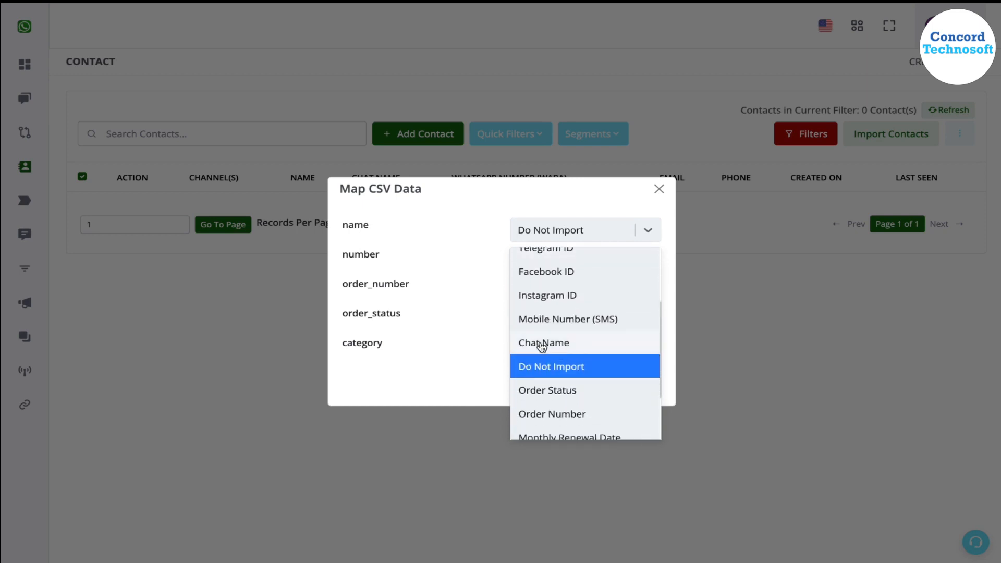
scroll(559, 287, up, 2)
scroll(555, 335, down, 3)
click(548, 312)
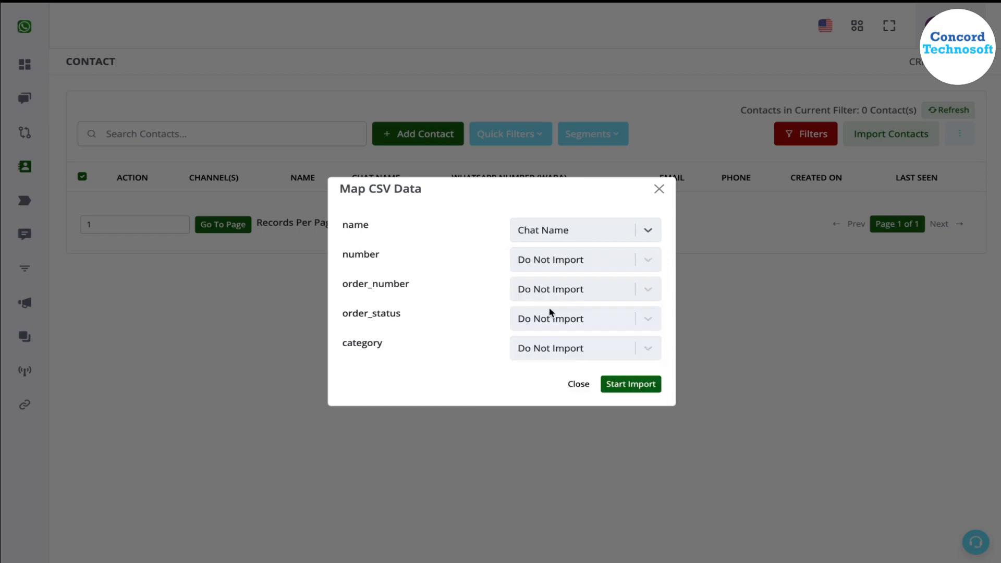
Map the CSV's number column to the WhatsApp Number field.
click(530, 259)
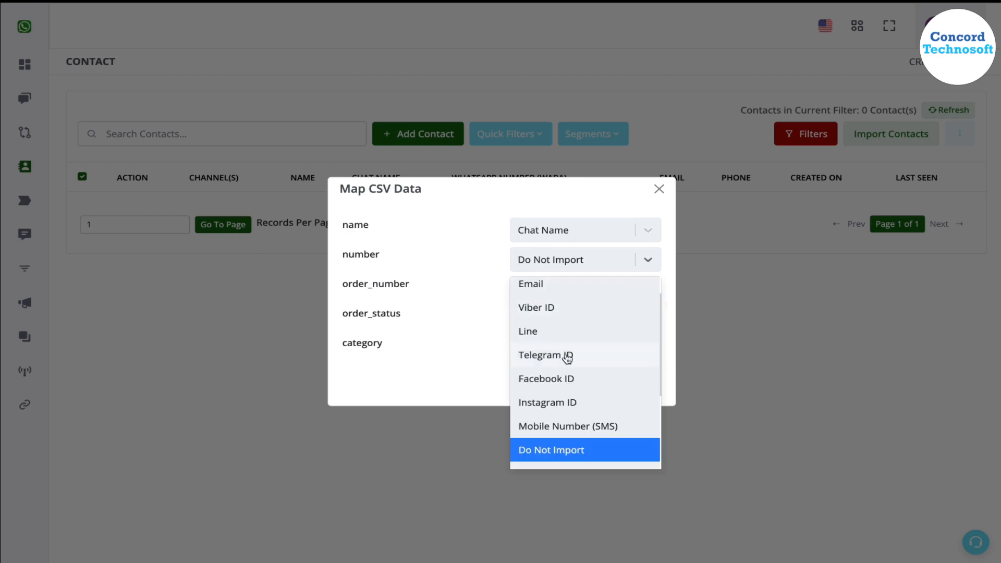
scroll(568, 360, up, 1)
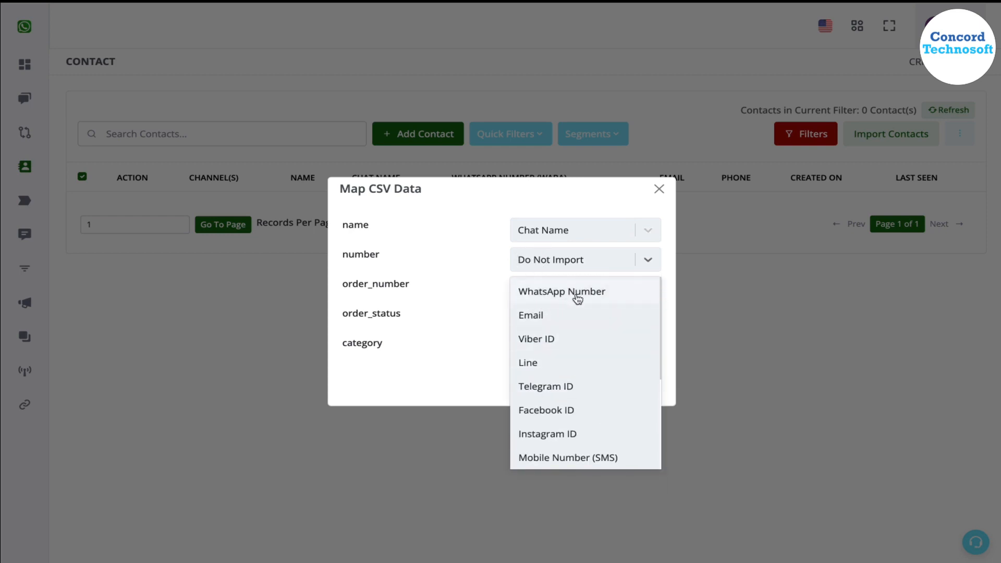
scroll(563, 368, down, 1)
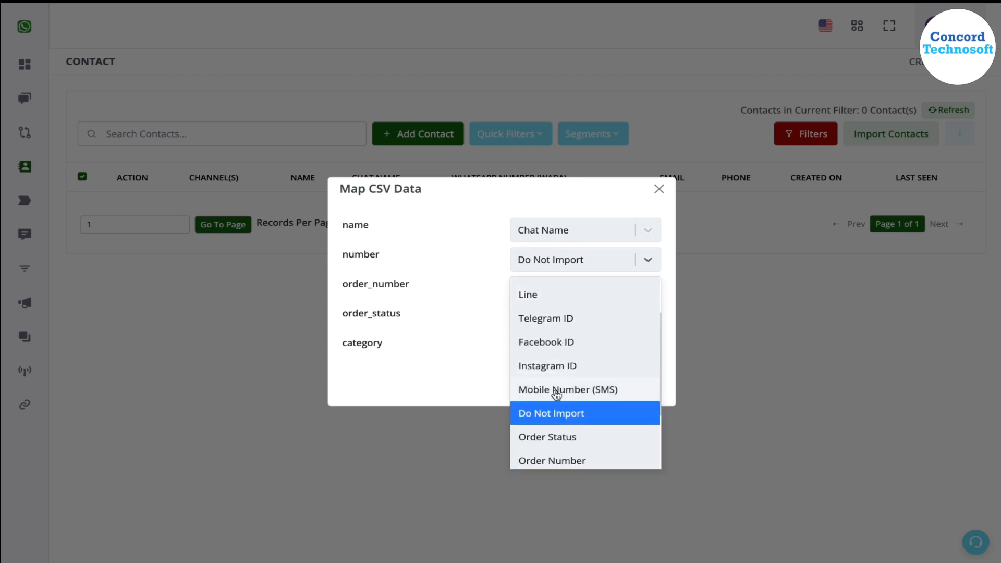
scroll(597, 397, up, 2)
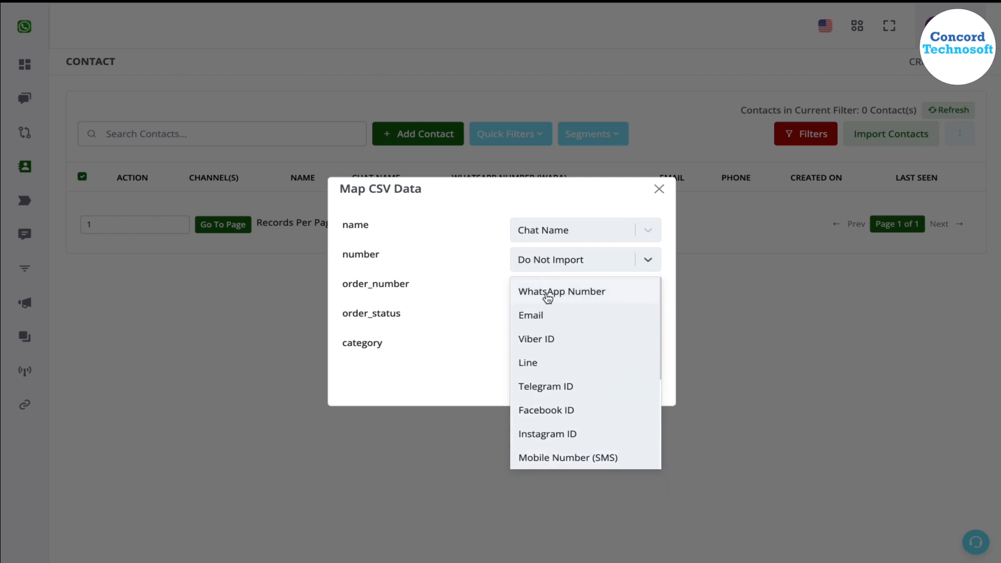
click(545, 294)
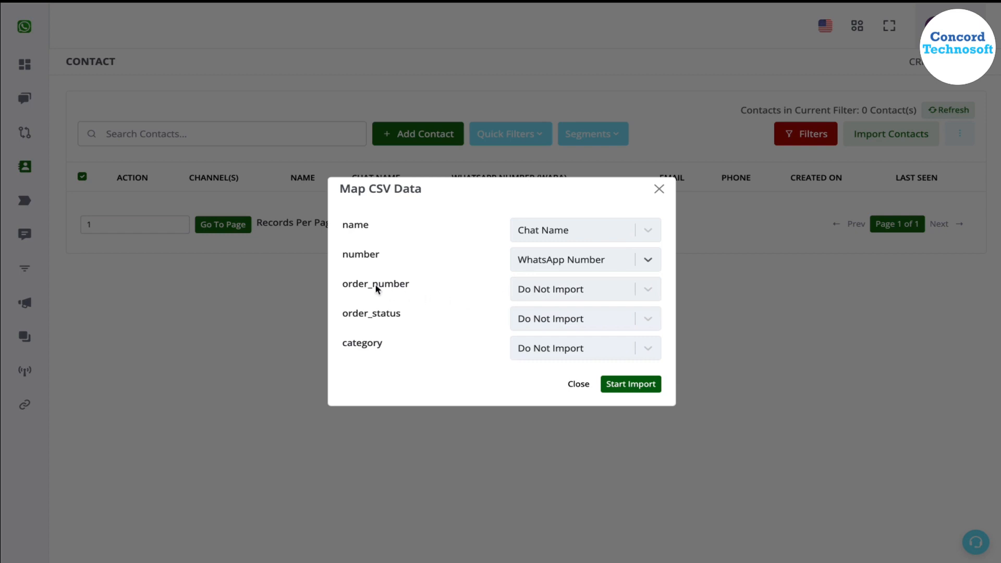
Map the order_number column to Order Number and the order_status column to Order Status.
click(562, 295)
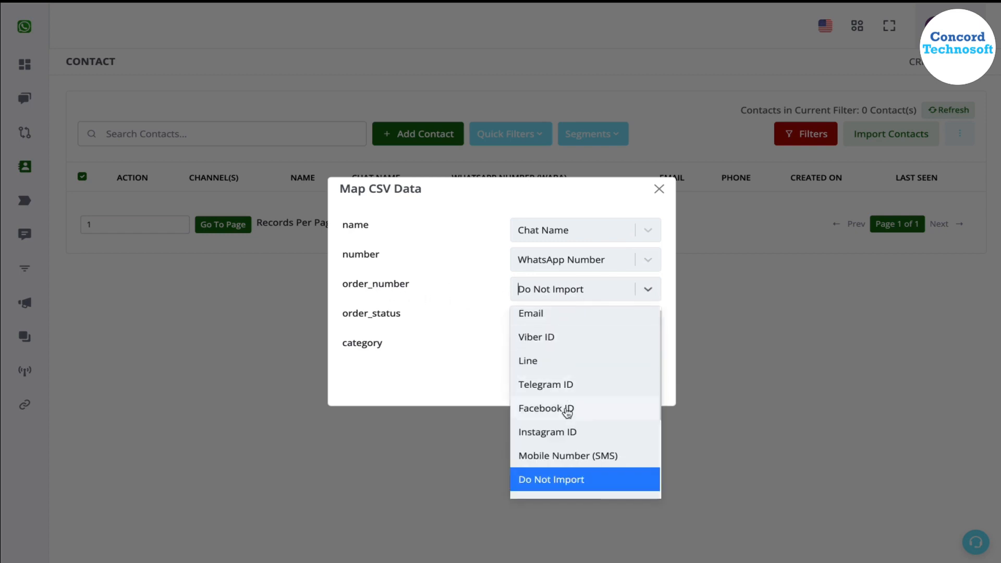
scroll(568, 412, down, 2)
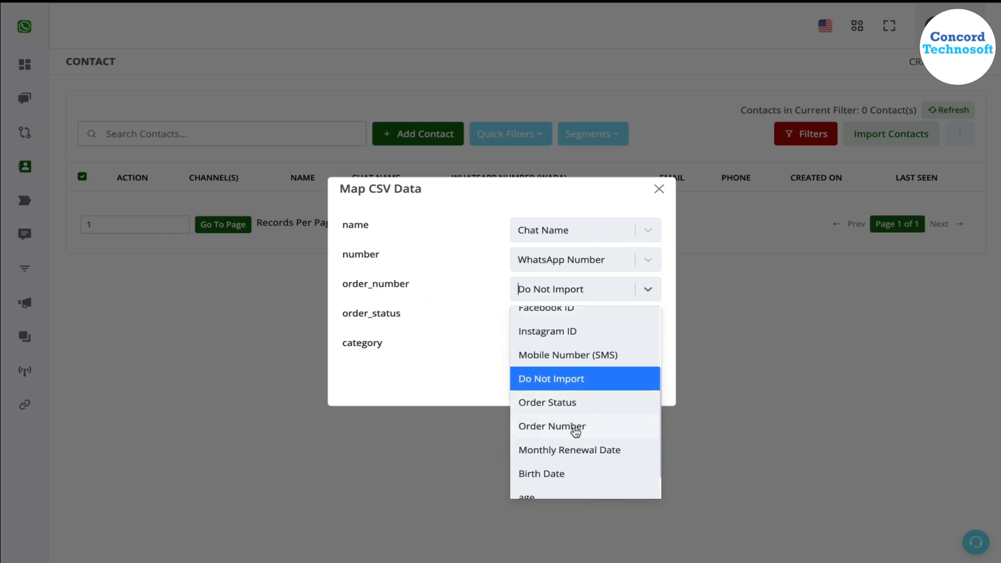
click(573, 429)
click(564, 325)
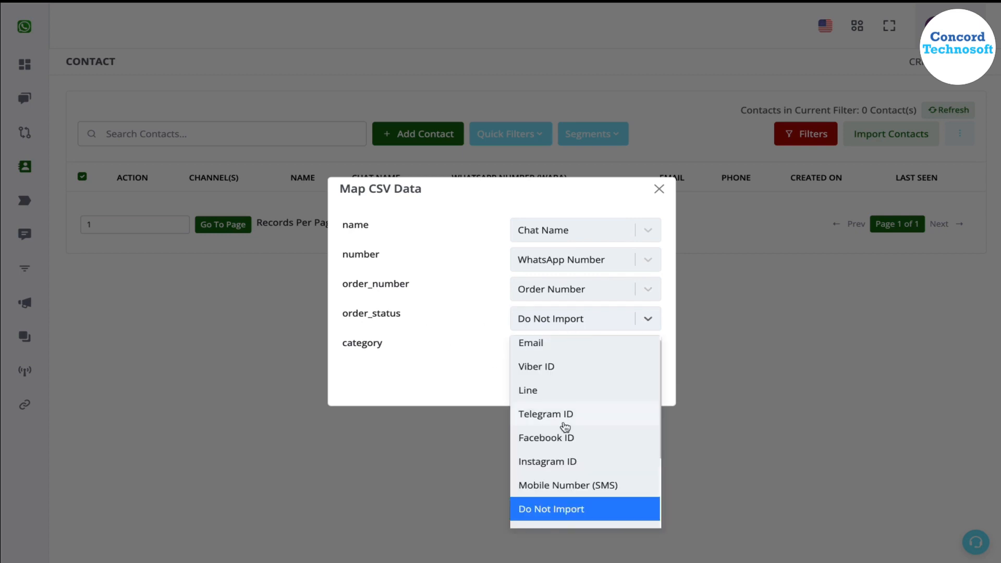
scroll(565, 427, down, 2)
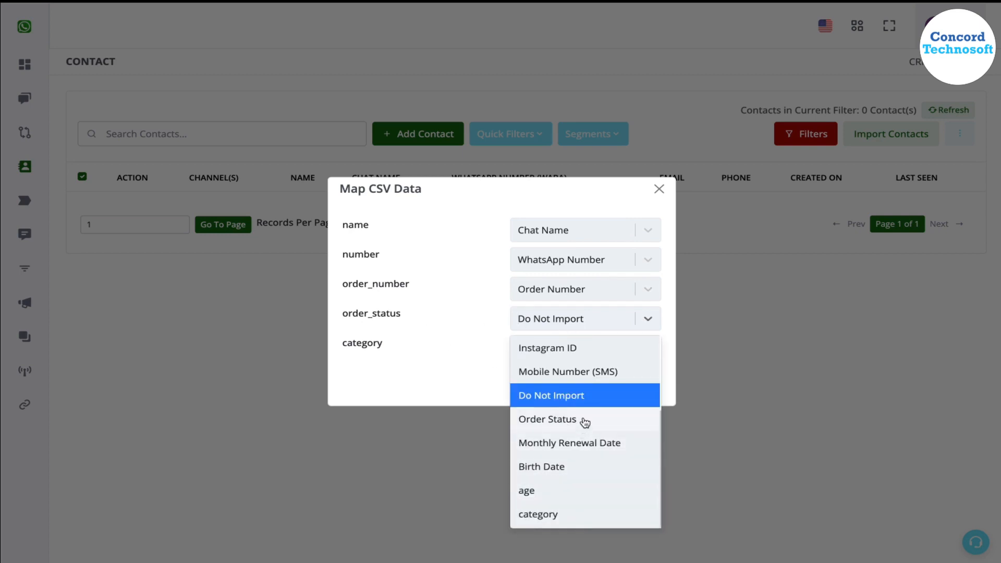
click(584, 422)
Map the category column to the category custom field and run the contact import.
click(574, 360)
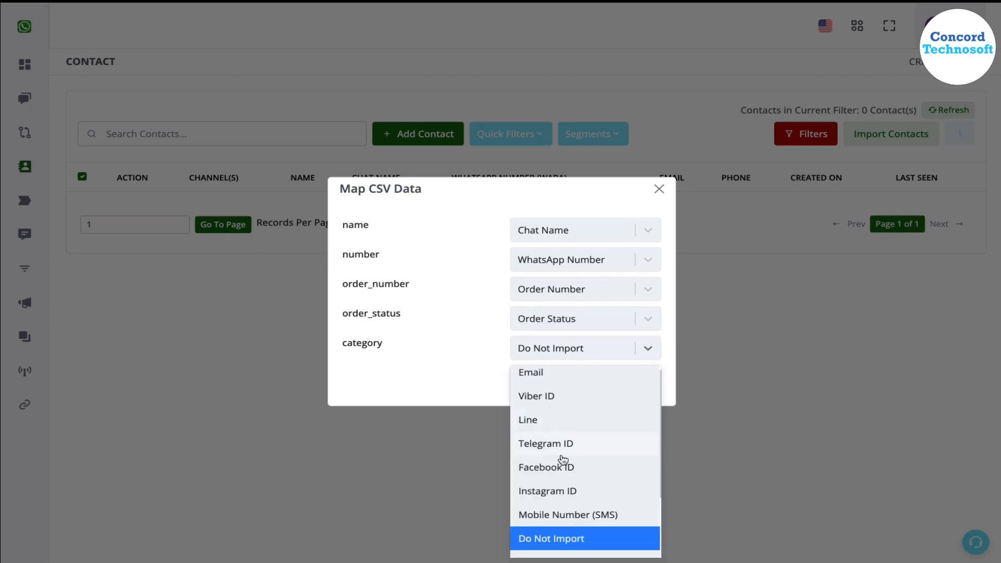
scroll(564, 460, down, 2)
click(558, 545)
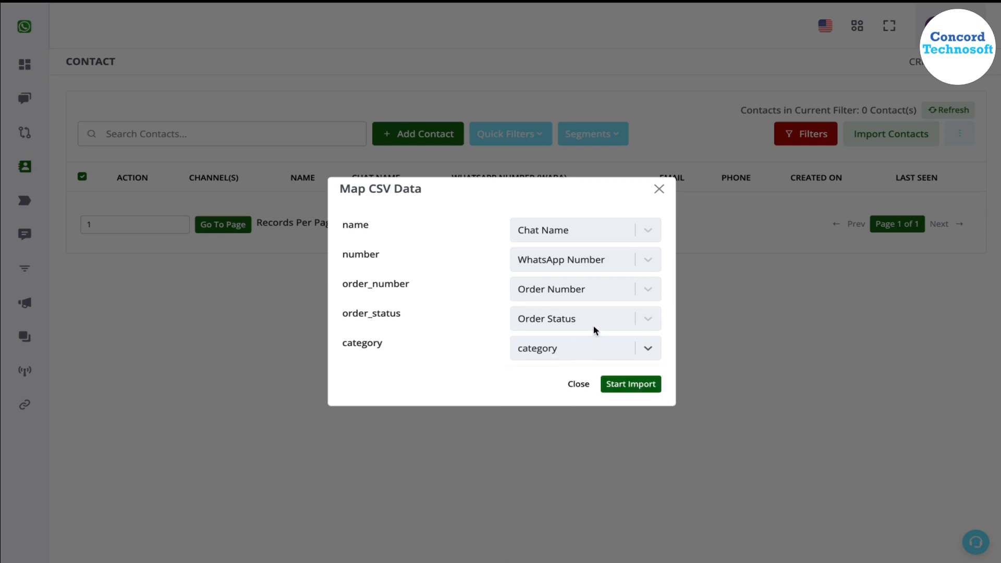
click(605, 354)
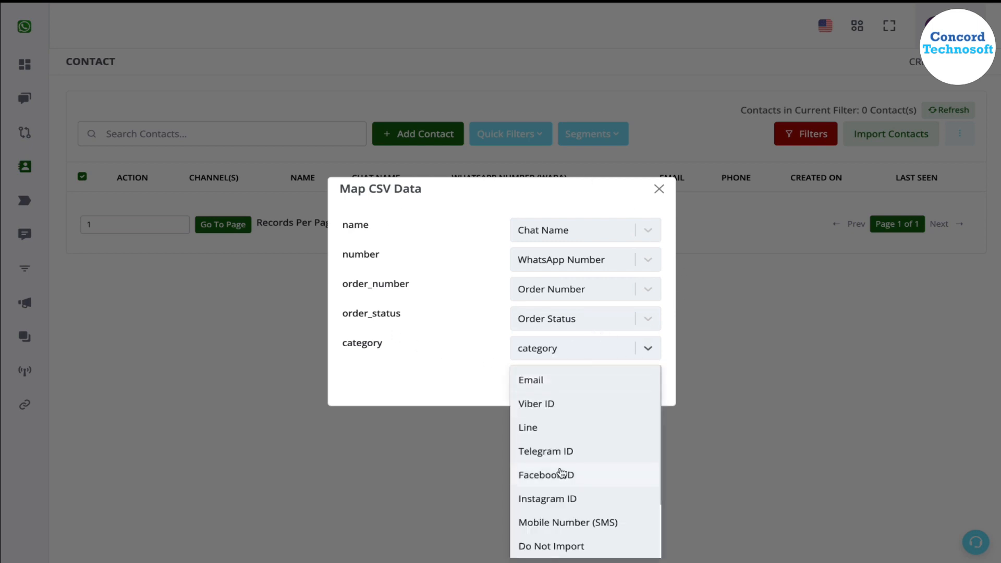
click(417, 369)
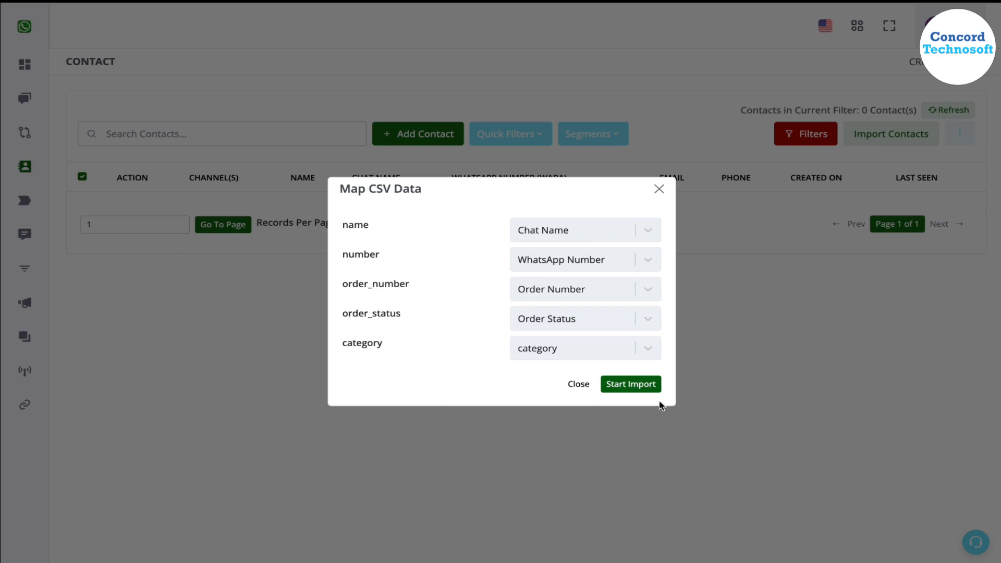
click(649, 389)
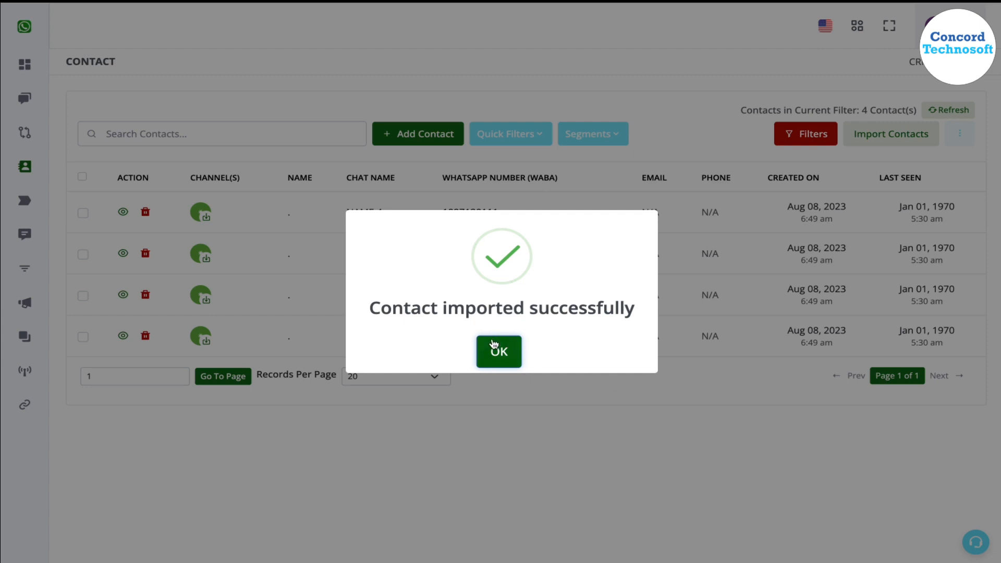
click(499, 355)
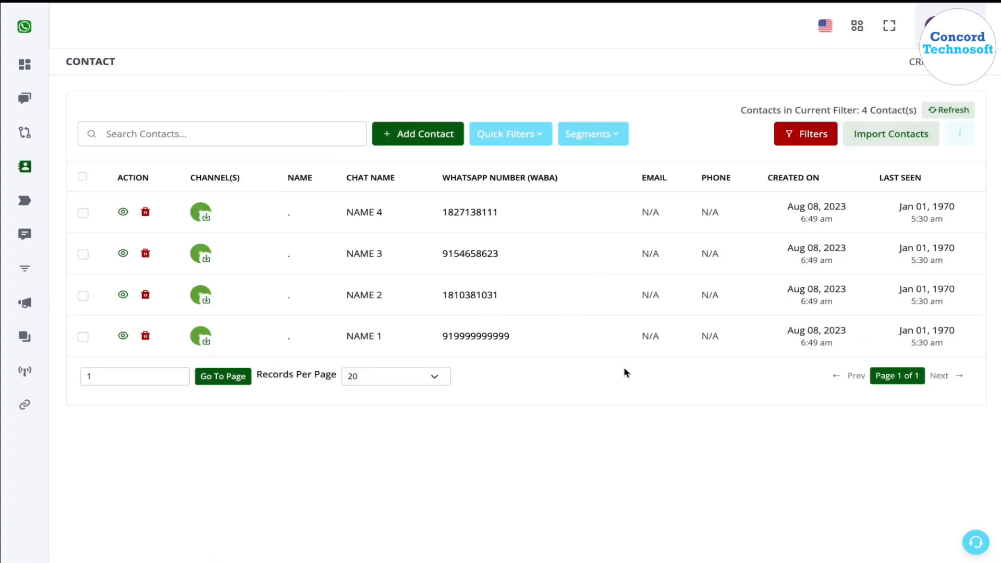
Review the custom field list, and return to the contacts to view the details of the imported contact "Name 4".
mouse_move(31, 208)
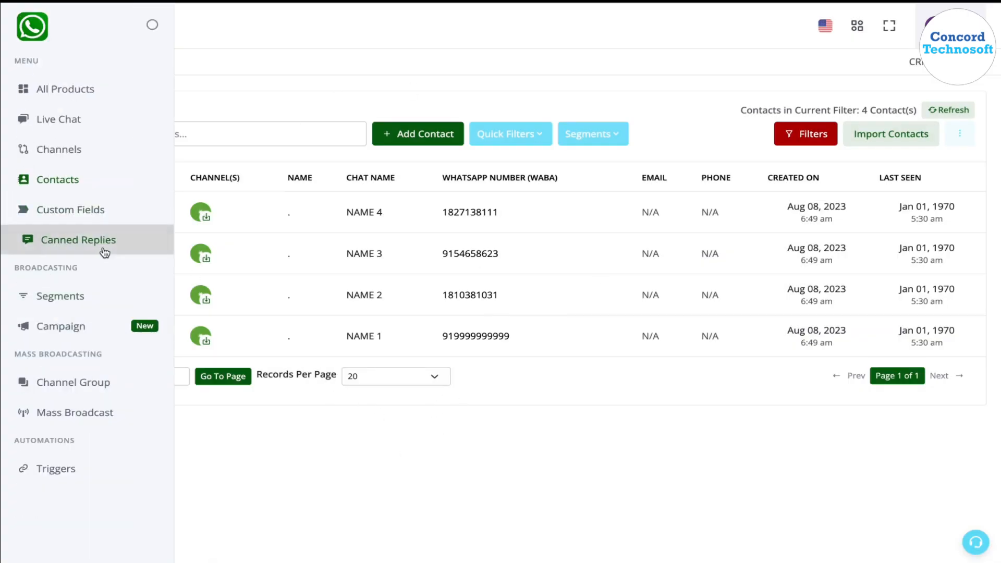
click(101, 211)
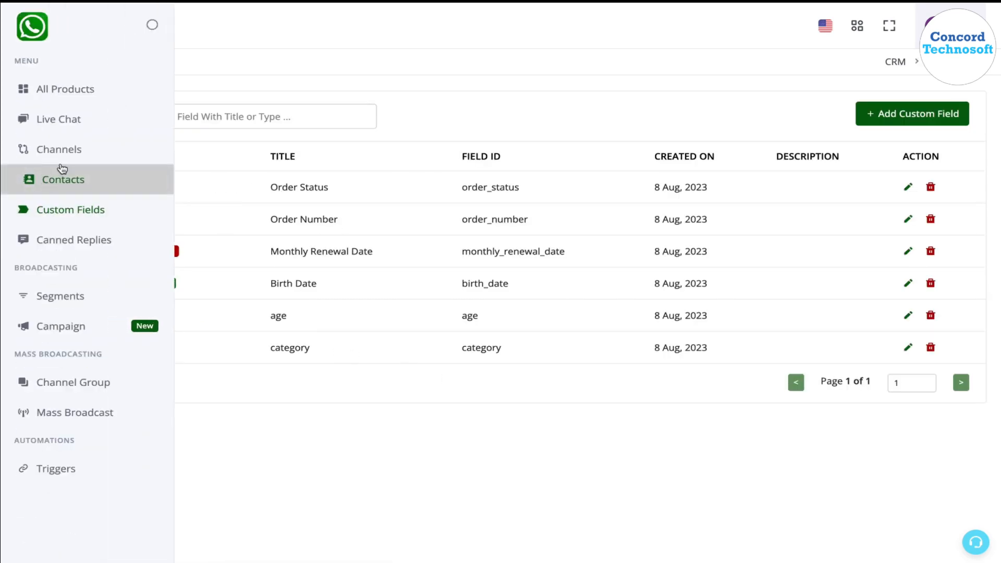
click(63, 176)
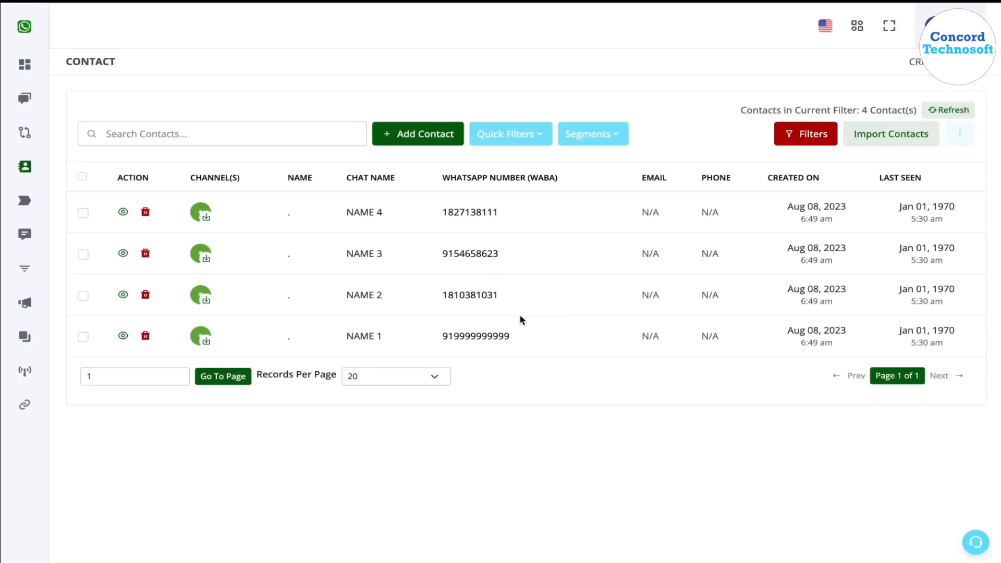
click(124, 214)
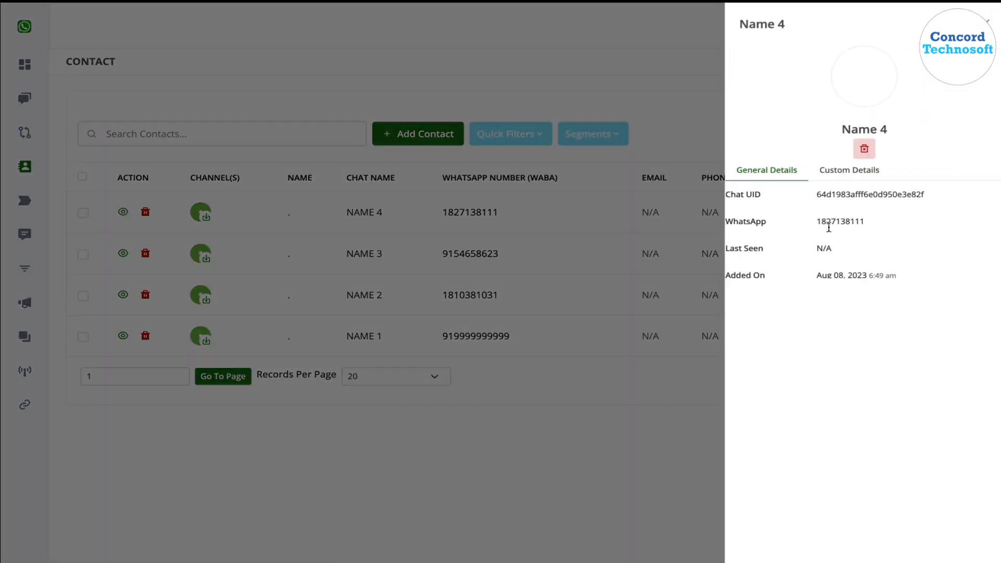
Check the imported custom field values of the contact "Name 4" and close its details.
click(829, 173)
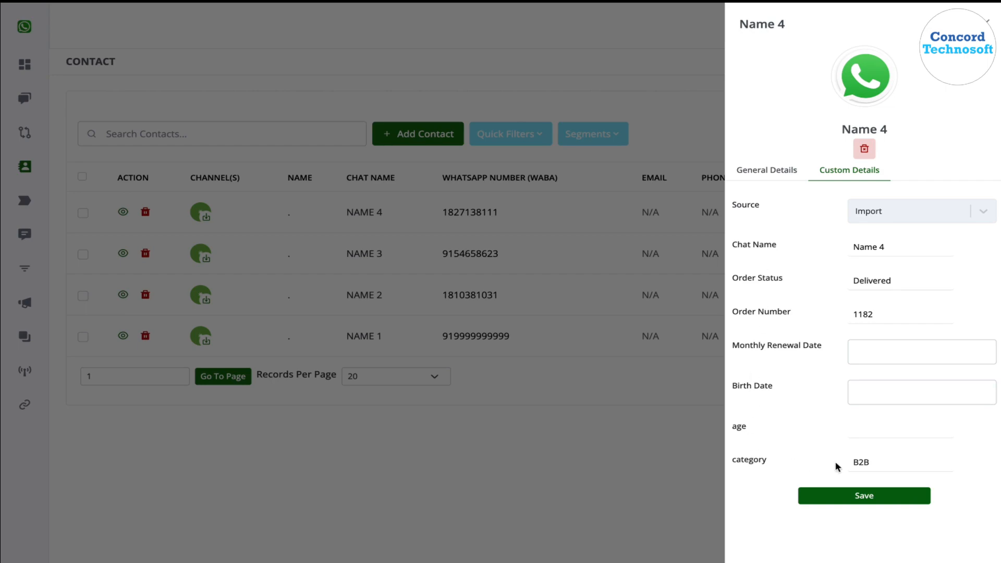
click(653, 440)
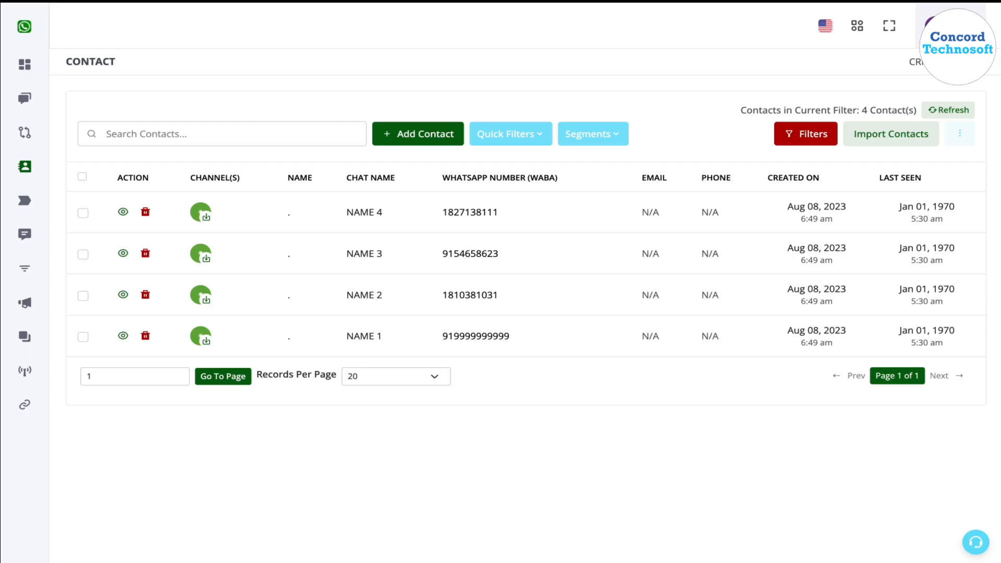
Add the Order Status, Order Number and category columns to the contacts table and save the column layout.
click(959, 136)
click(933, 183)
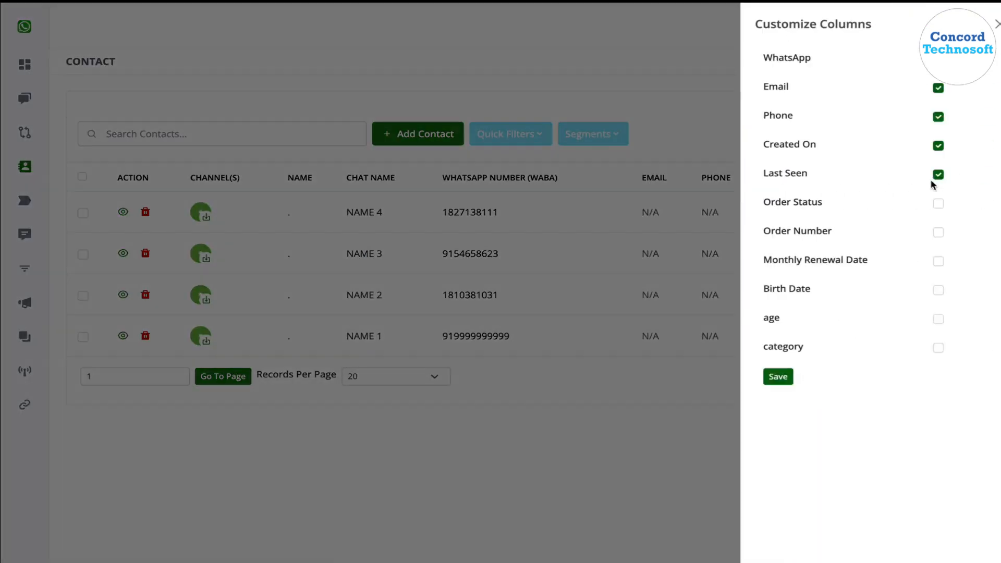
click(924, 207)
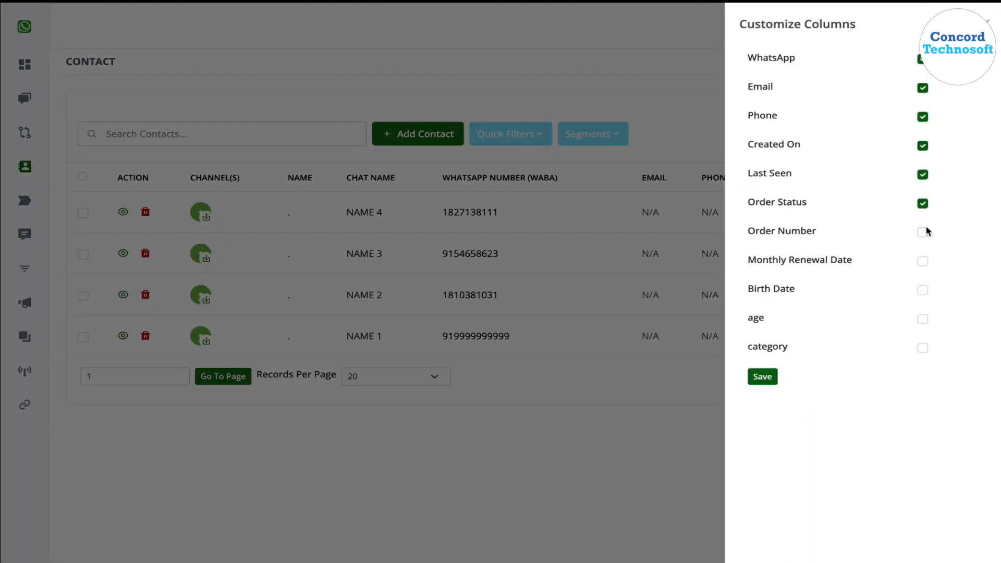
click(923, 232)
click(923, 349)
click(763, 376)
click(493, 364)
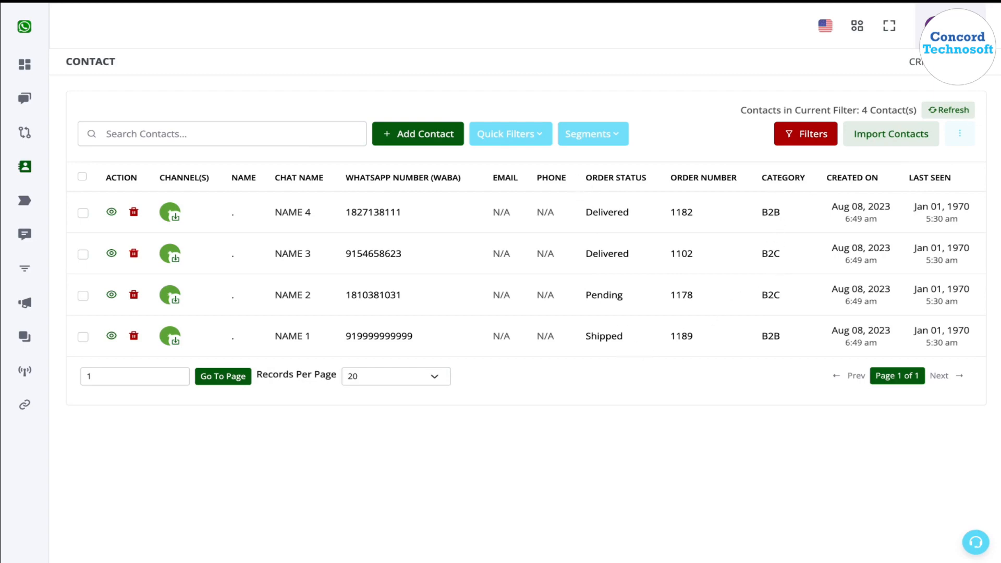
Review the column customization options of the contacts table and close them without changes.
click(961, 133)
click(946, 183)
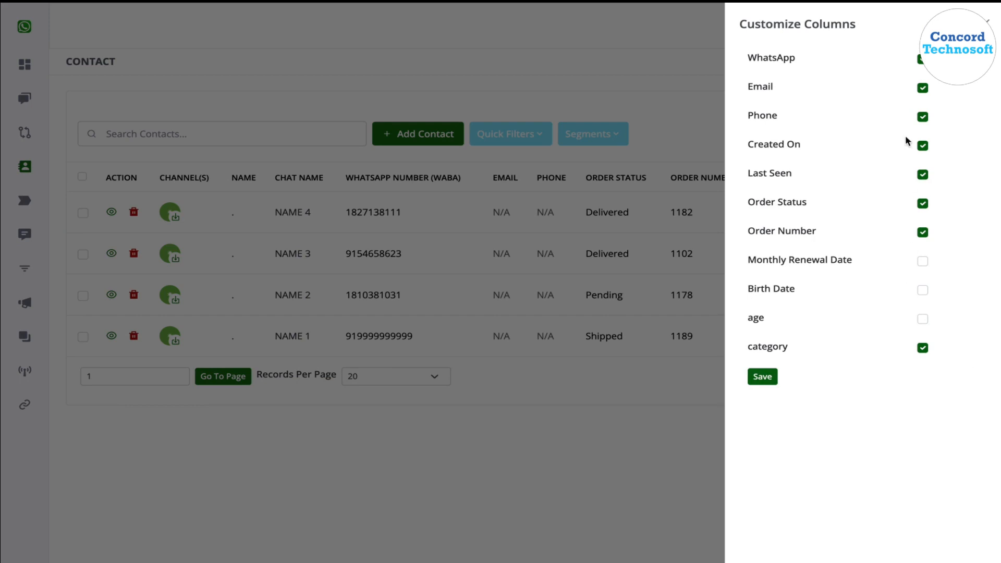
click(986, 24)
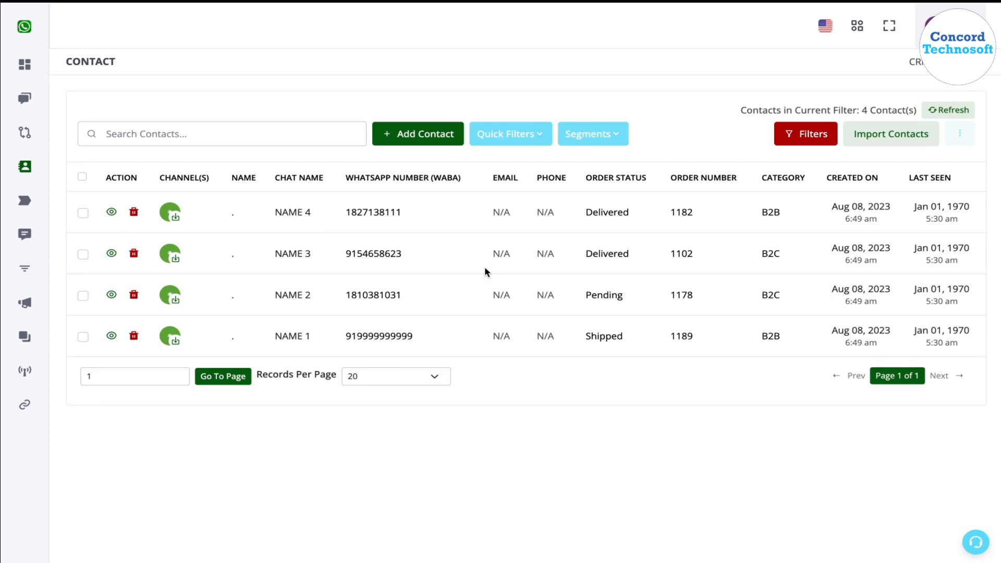
Create a new broadcasting campaign and name it "test".
mouse_move(3, 262)
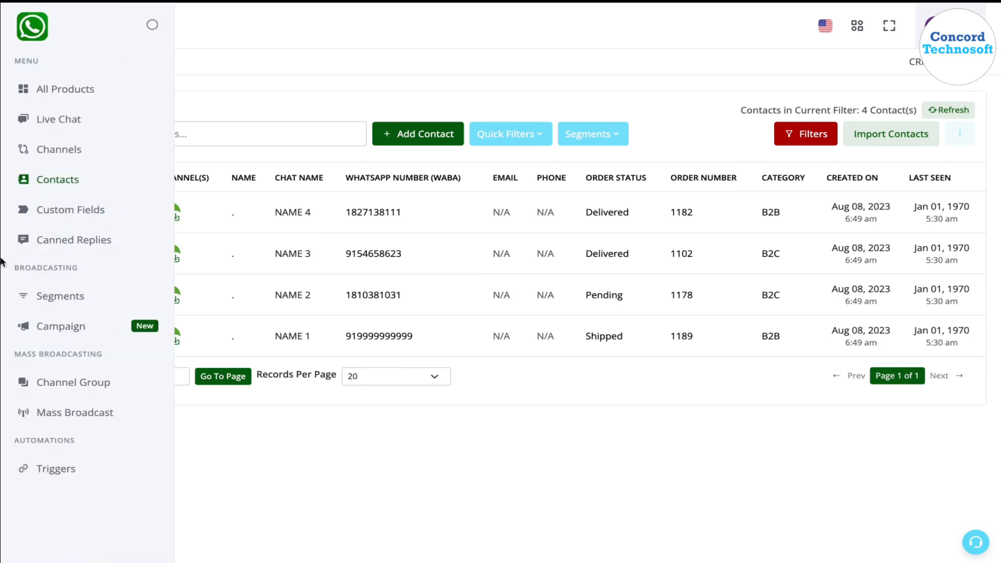
click(58, 328)
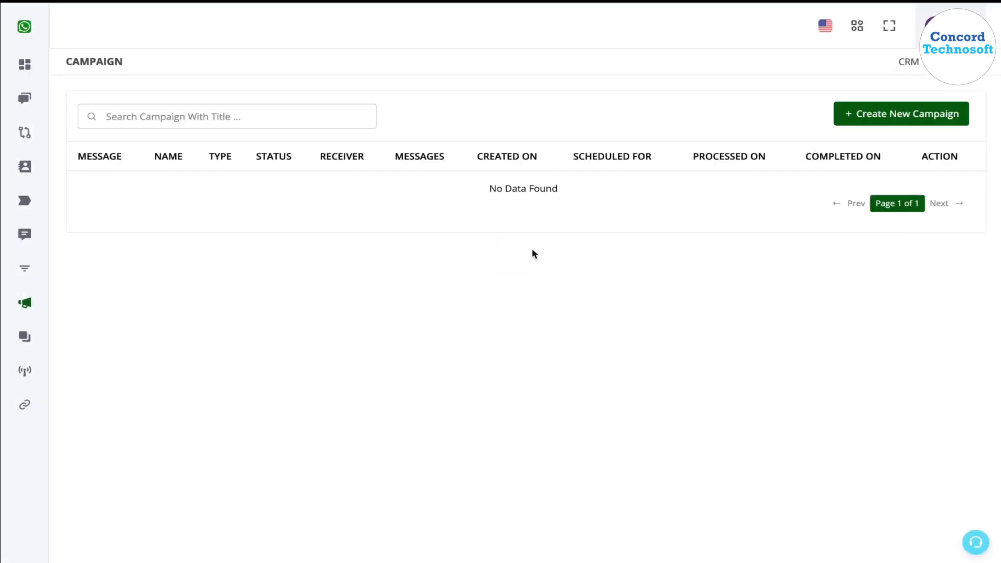
click(881, 116)
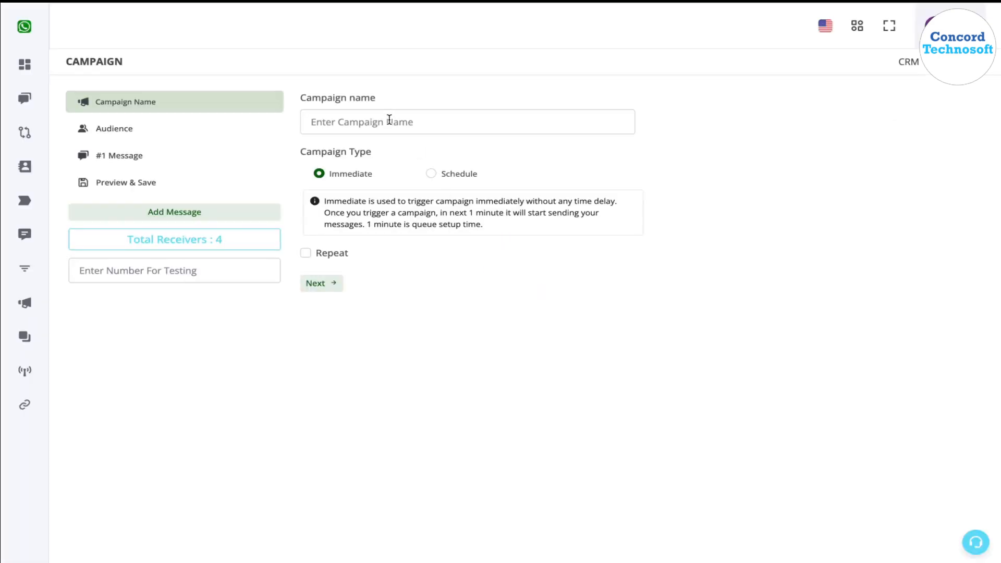
click(389, 121)
text(test)
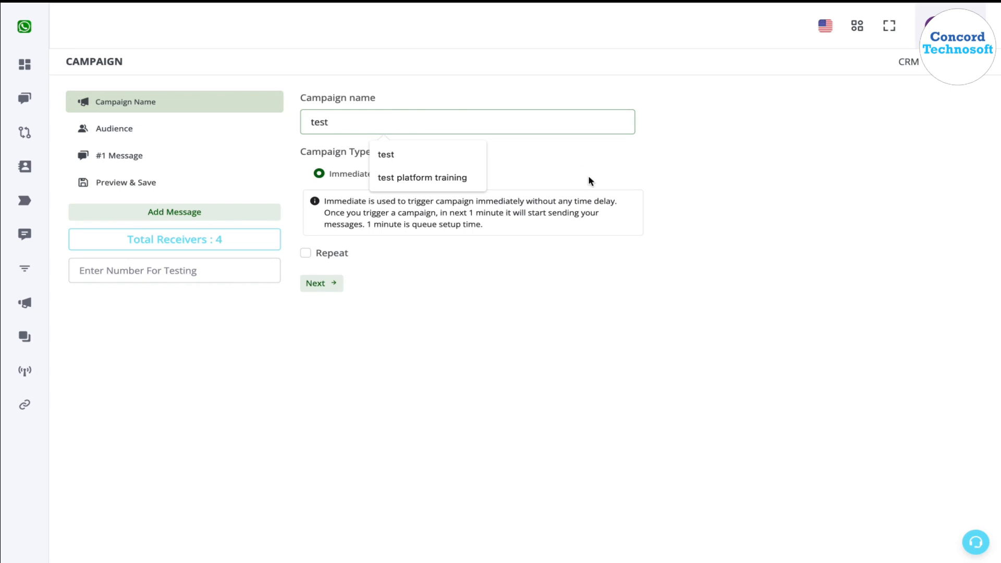
click(590, 181)
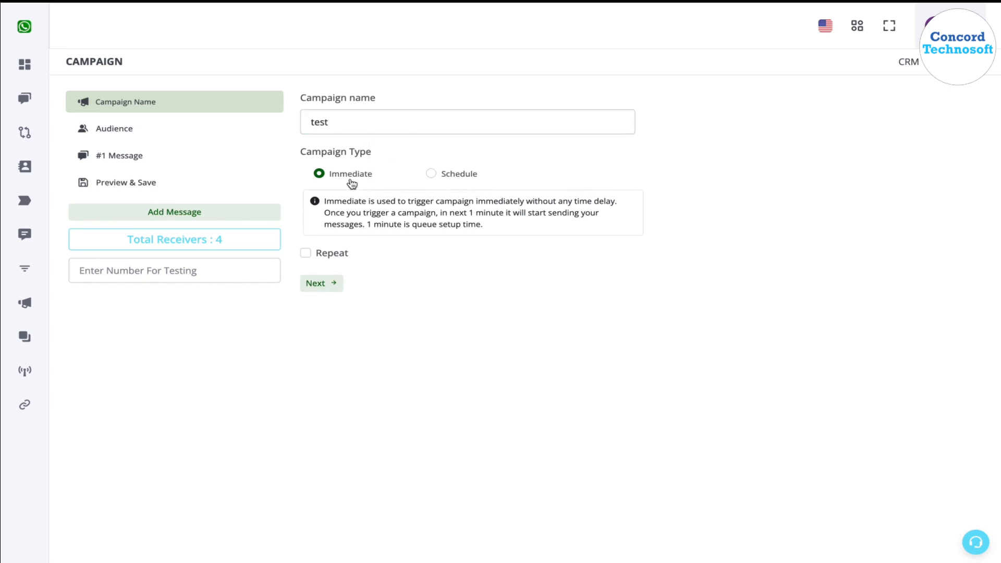
Preview the Schedule campaign type and its date and time picker, and return the campaign type to Immediate.
click(455, 175)
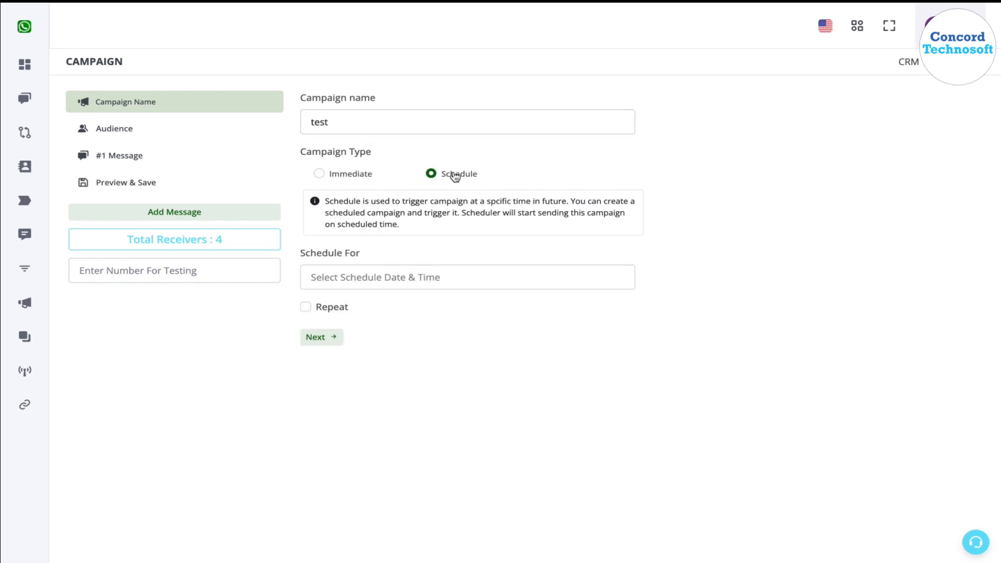
click(423, 275)
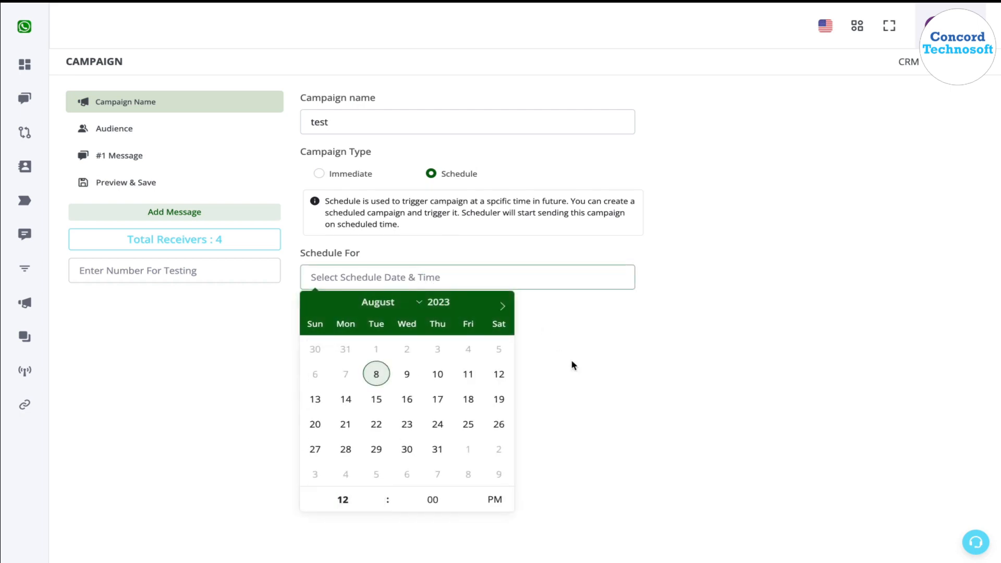
click(698, 410)
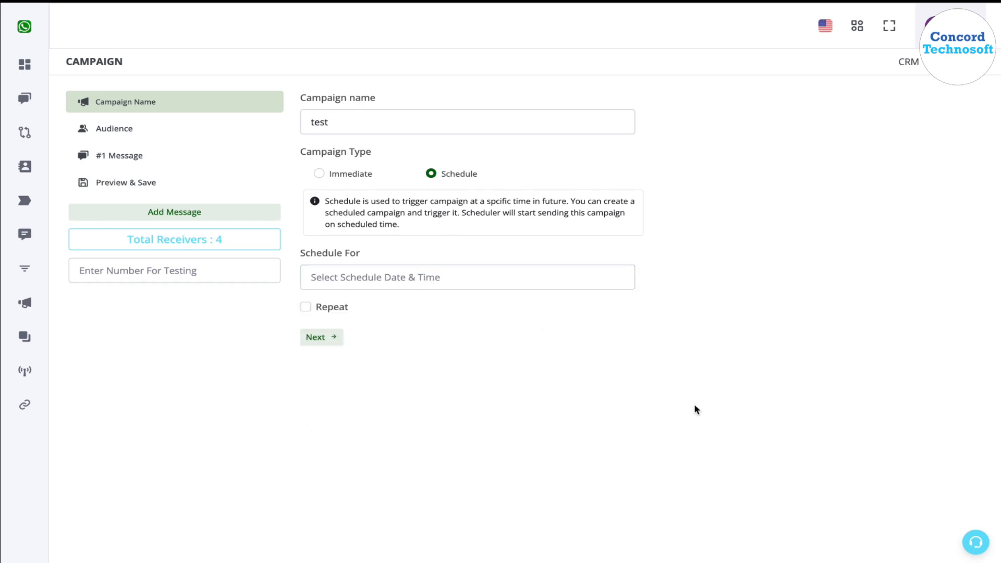
click(367, 177)
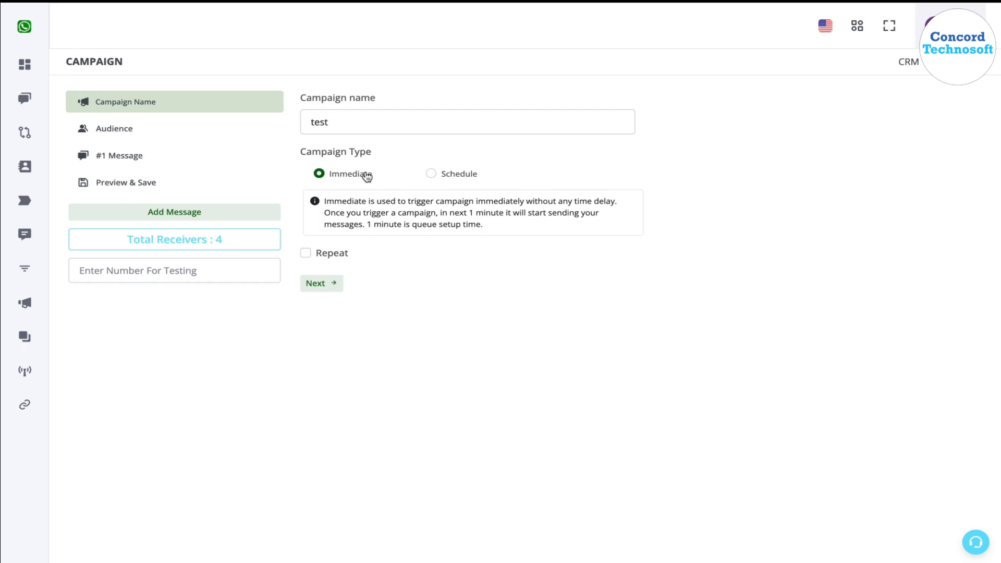
Set the campaign's audience to Segmented instead of all contacts from the CRM.
click(164, 129)
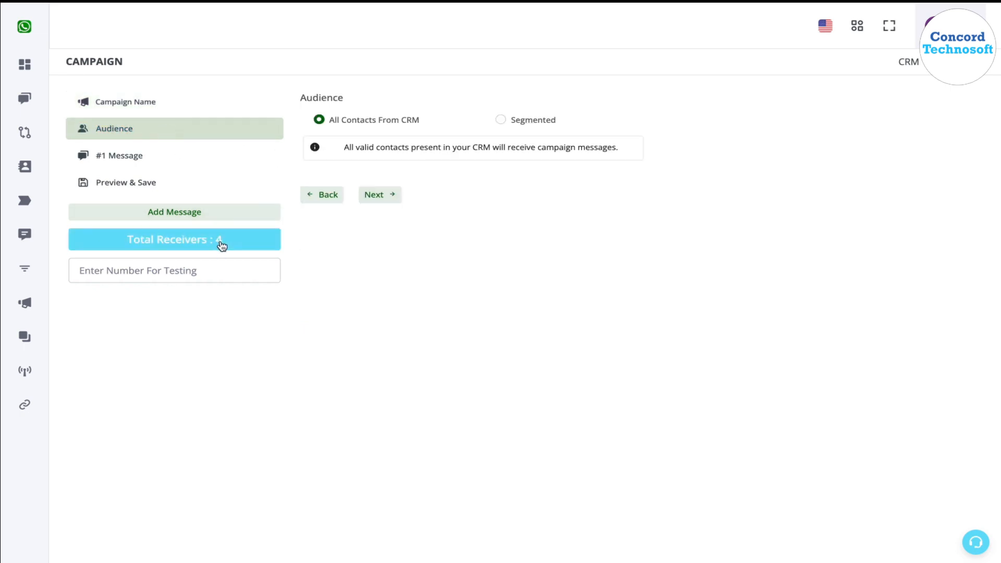
mouse_move(26, 157)
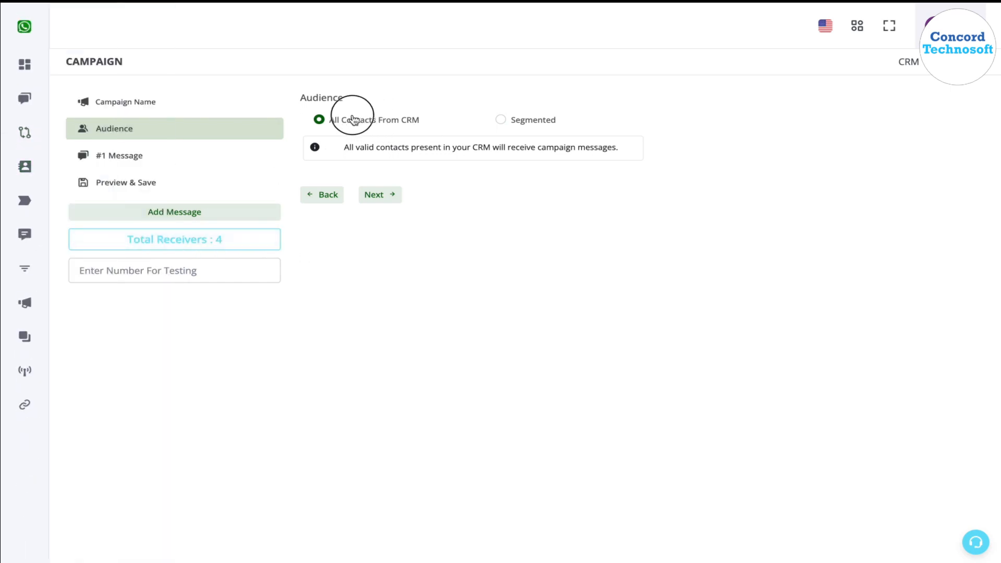
click(519, 129)
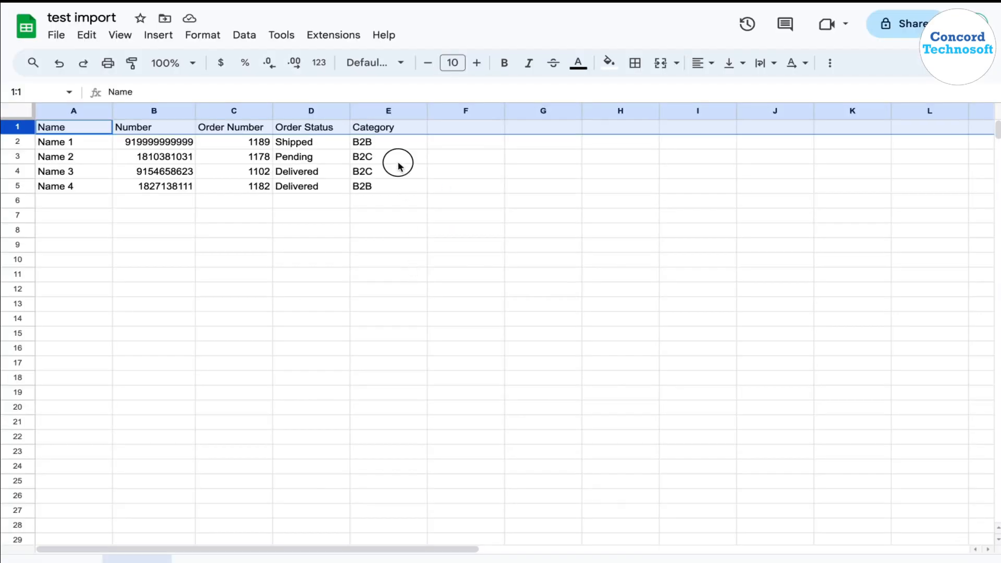
Switch to the "test import" sheet in Google Sheets and examine the contacts whose category is B2C.
click(393, 164)
click(377, 177)
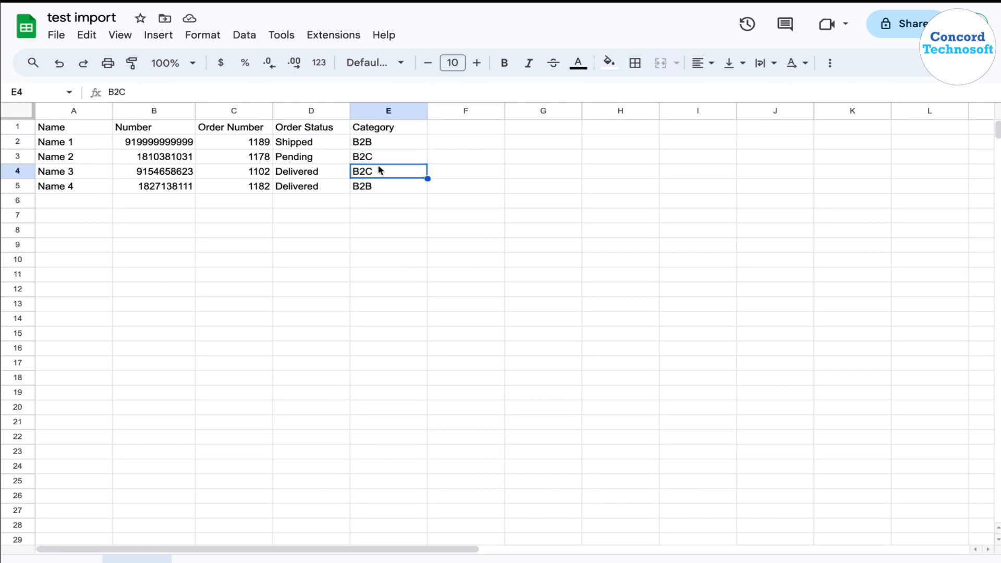
click(381, 161)
click(381, 174)
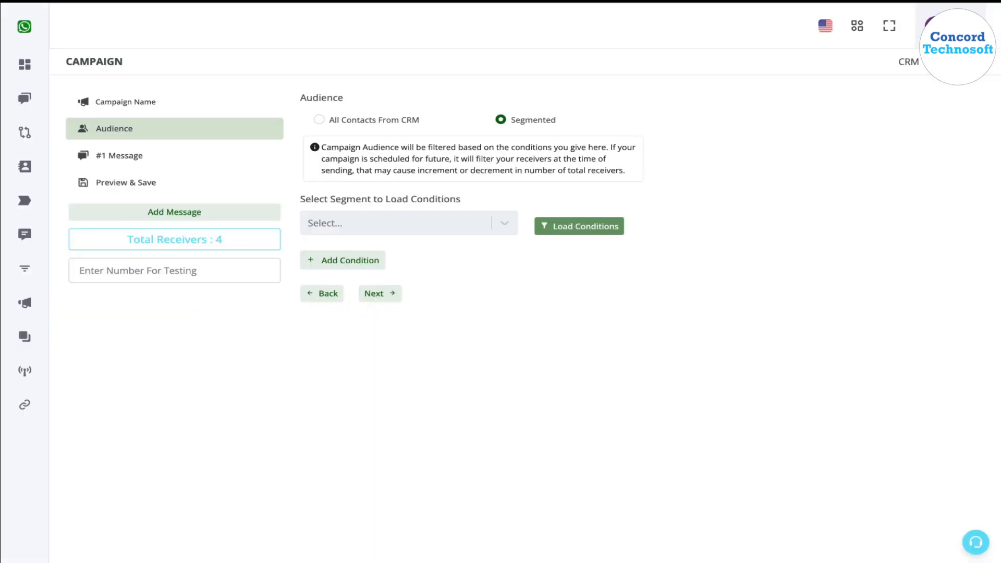
Return to the campaign in the WhatsApp CRM and add an audience condition on the category custom field.
click(368, 260)
click(371, 280)
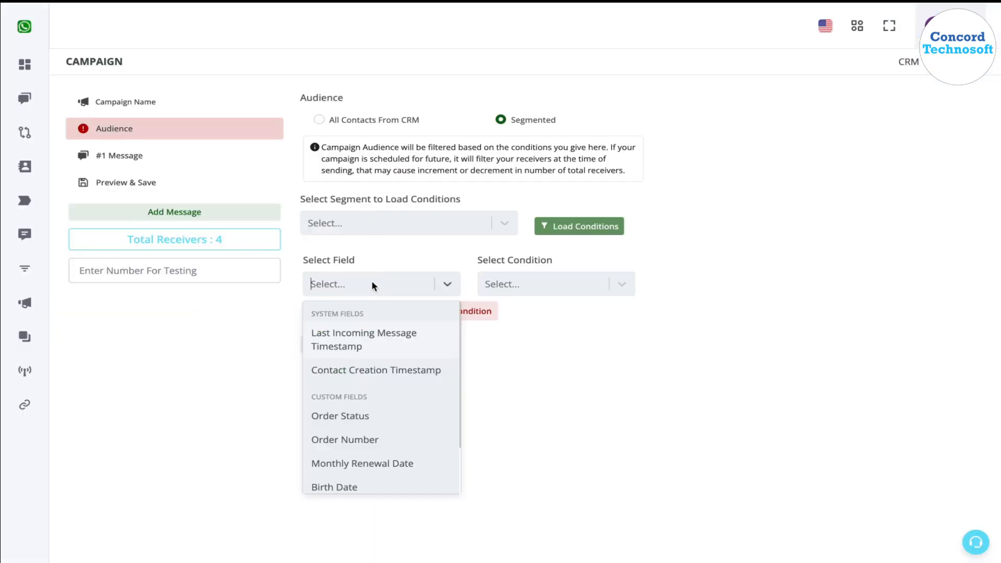
scroll(371, 425, down, 3)
scroll(369, 424, up, 1)
scroll(368, 425, down, 1)
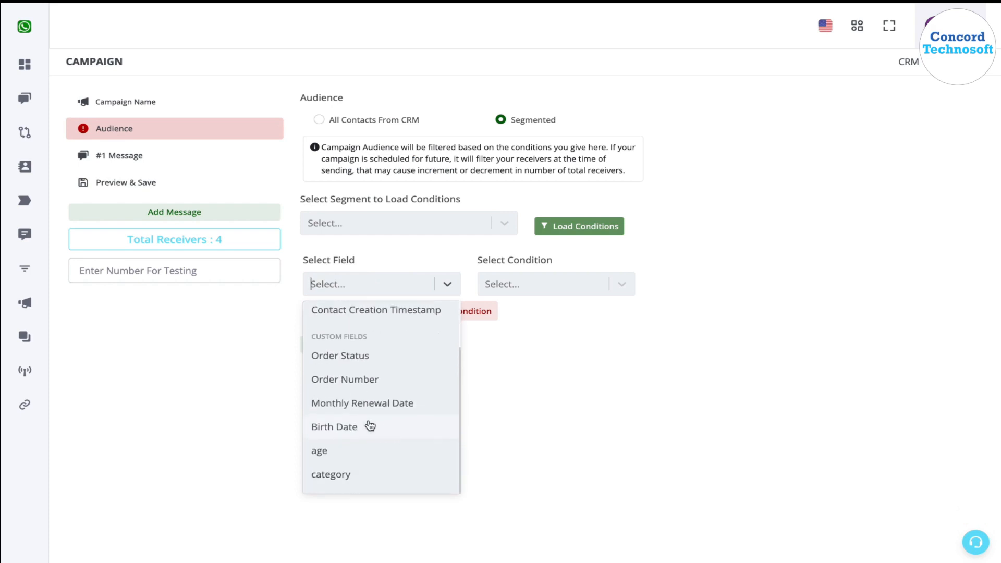
click(358, 475)
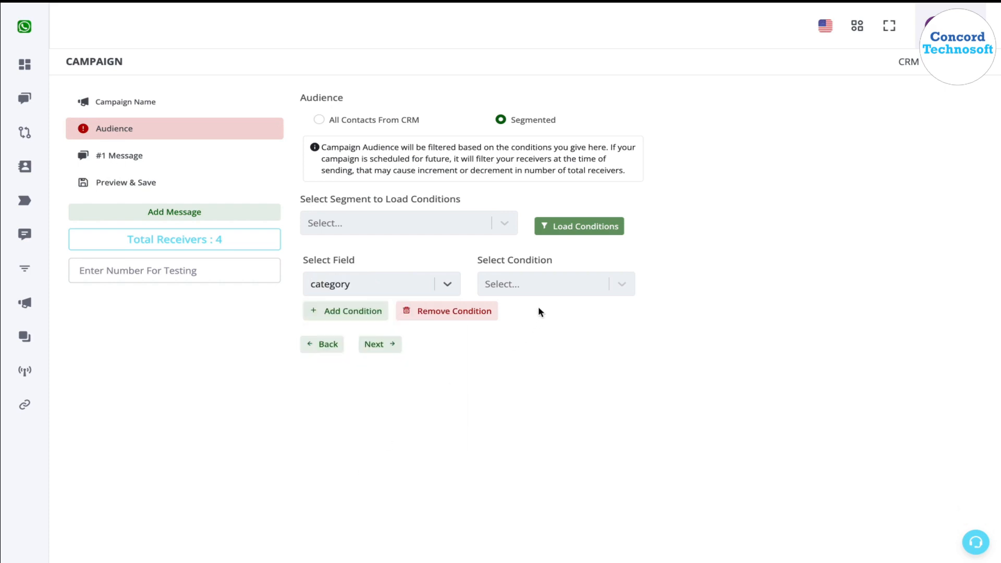
Complete the category condition with the operator "is" and the value B2C.
click(552, 284)
click(521, 455)
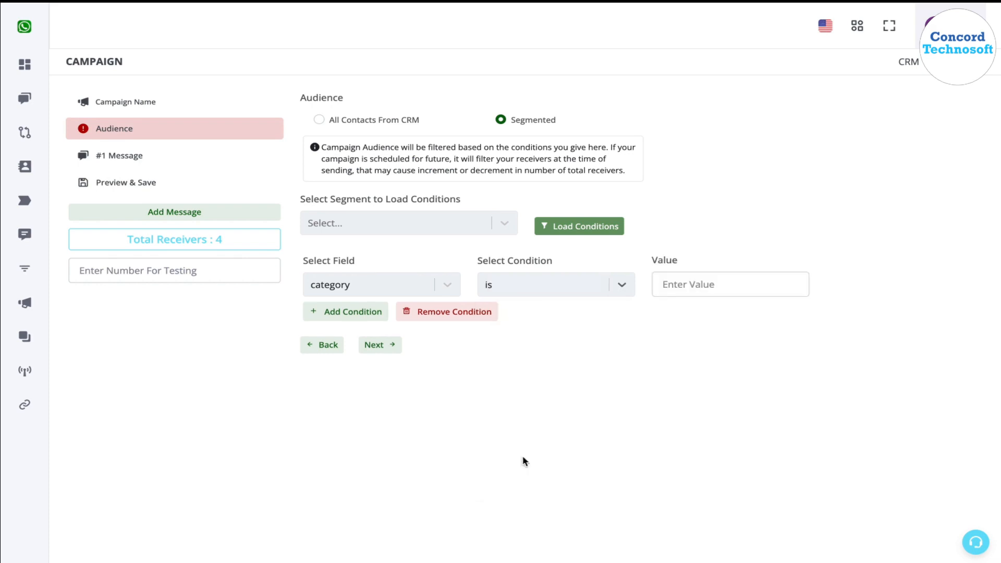
click(671, 278)
text(B)
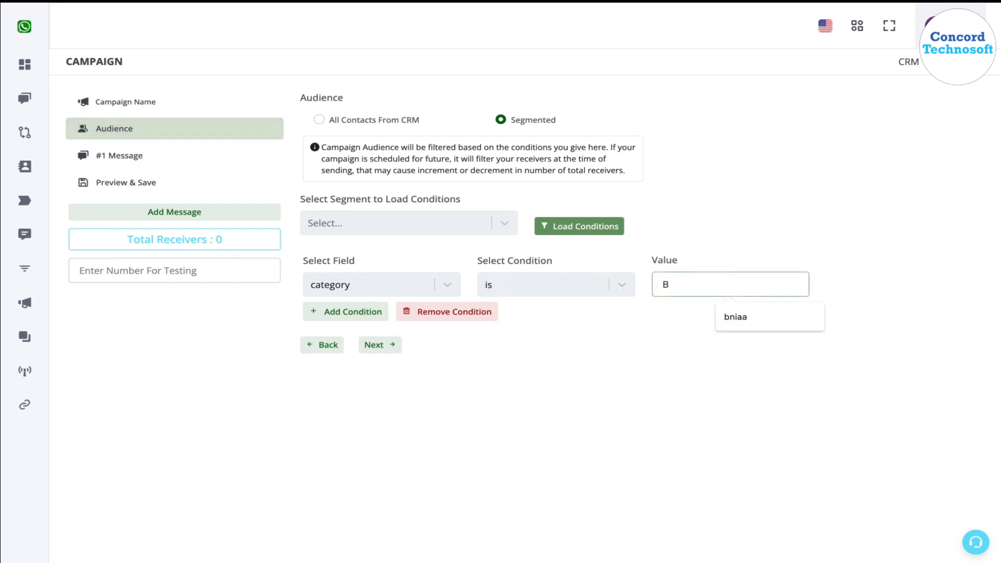
text(2C)
click(657, 361)
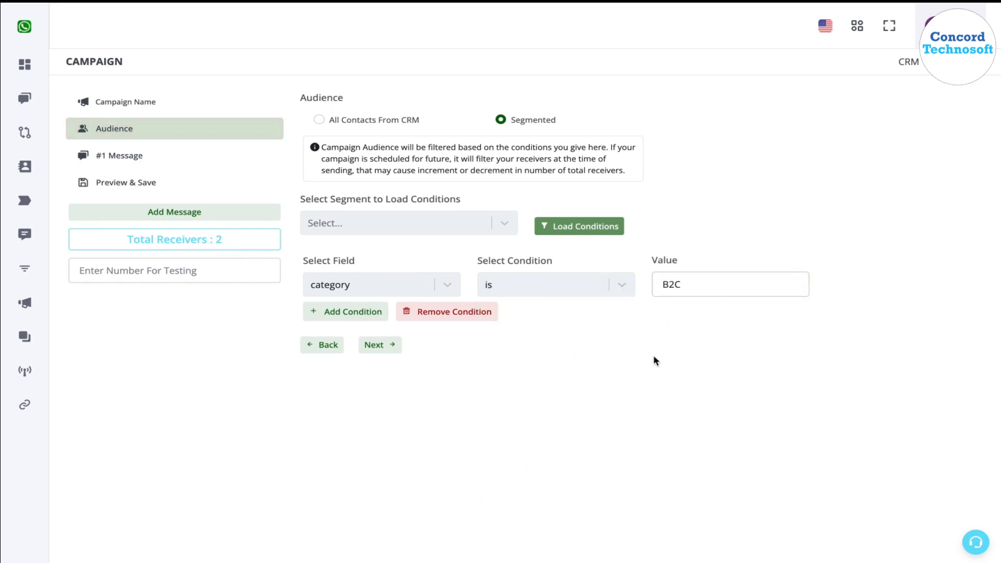
double_click(670, 284)
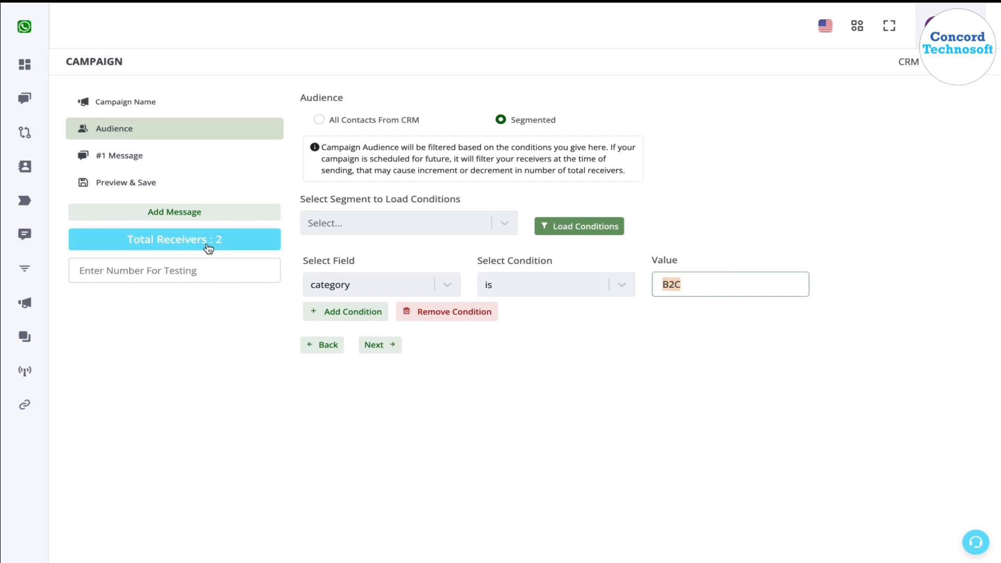
click(673, 360)
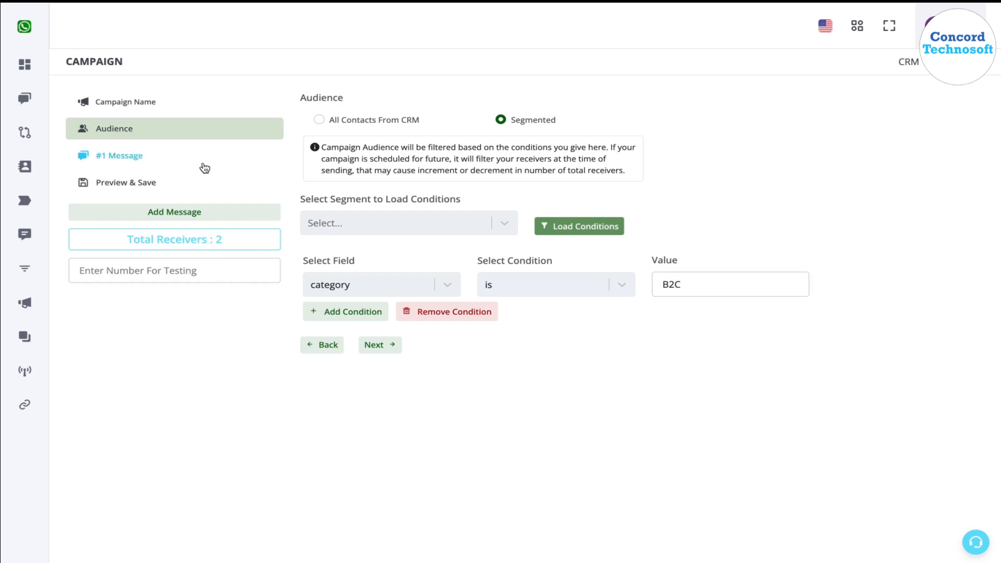
Check which saved segments are available for loading conditions into the campaign audience.
triple_click(313, 202)
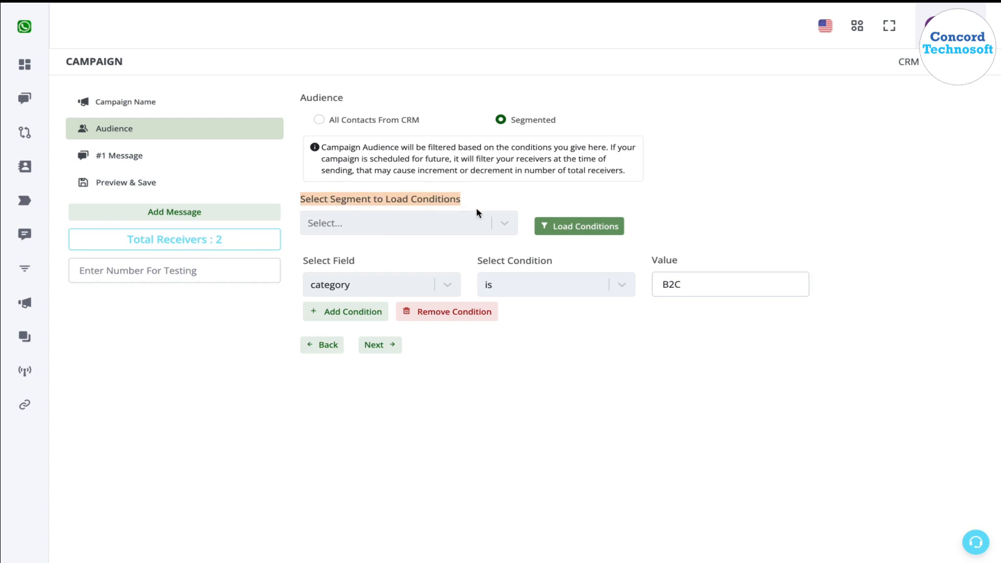
click(407, 215)
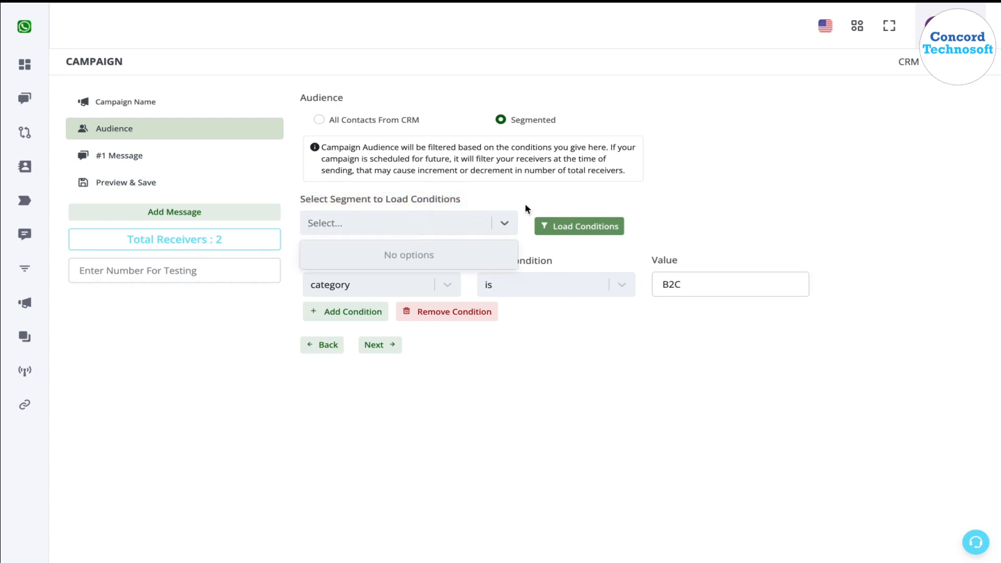
click(604, 197)
Go to the Segments page and start a new segment titled "B2B".
mouse_move(2, 217)
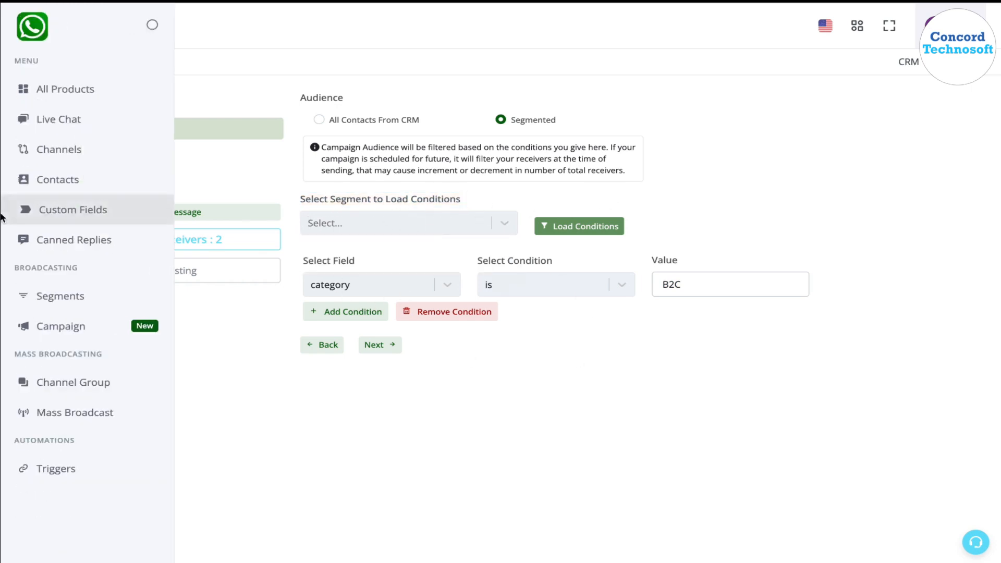
click(73, 302)
click(74, 303)
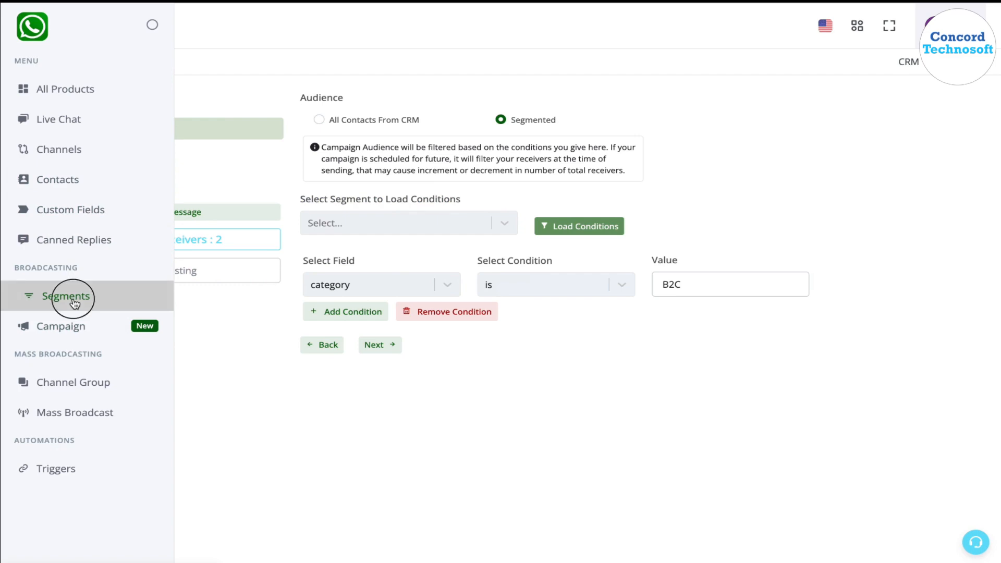
click(913, 128)
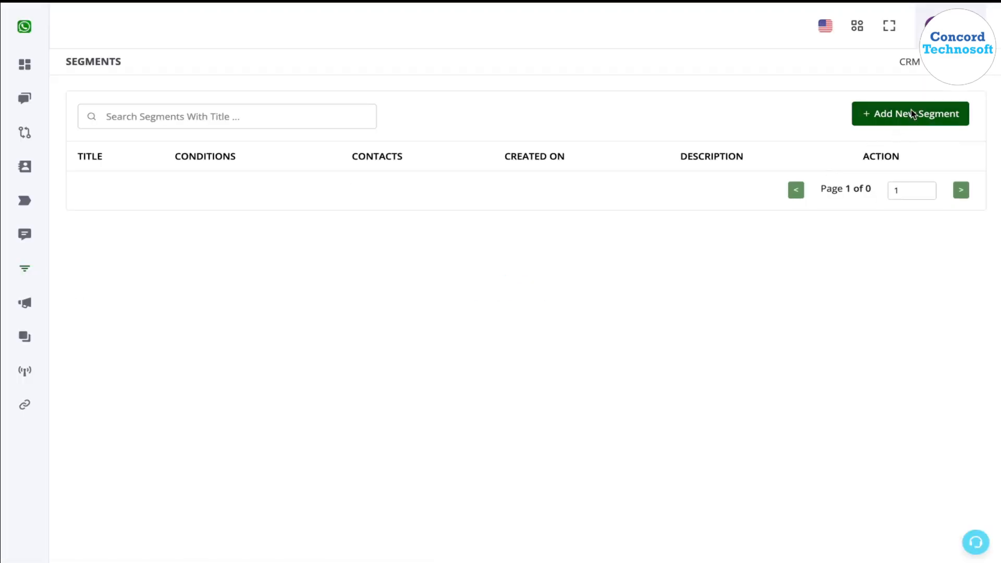
click(352, 253)
text(B2B)
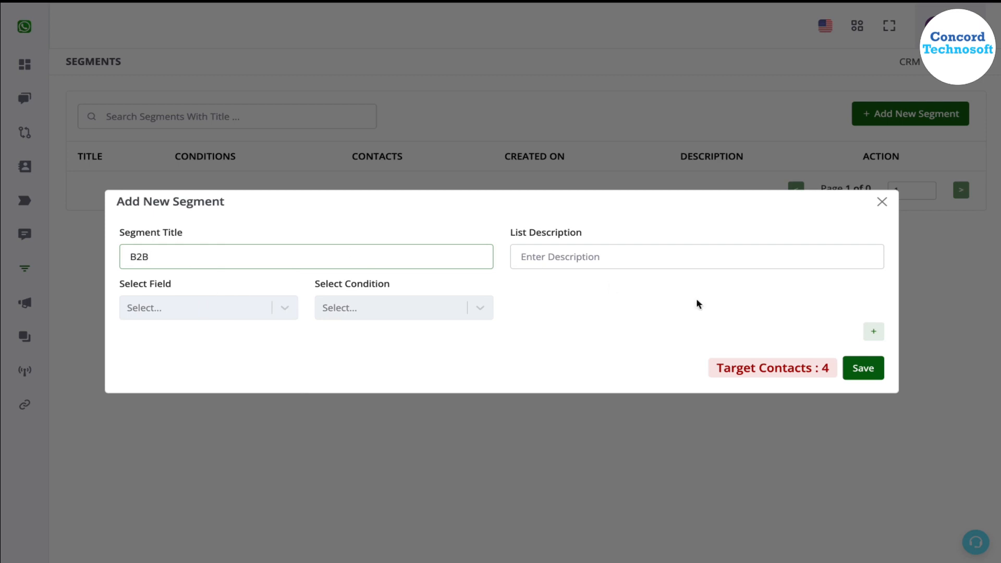
Give the B2B segment a condition that the category custom field is B2B, and save the segment.
click(246, 315)
scroll(196, 486, down, 1)
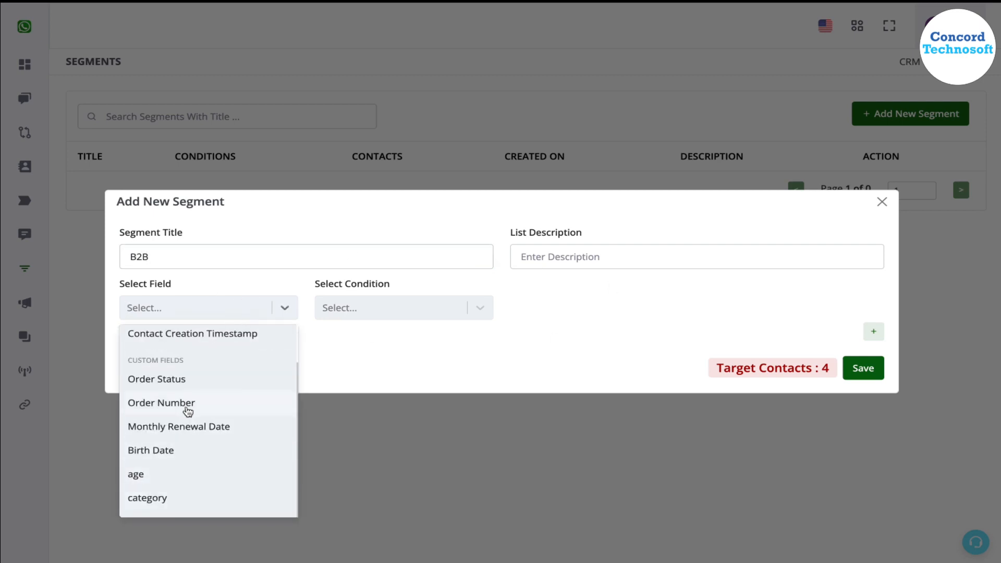
click(184, 505)
click(379, 311)
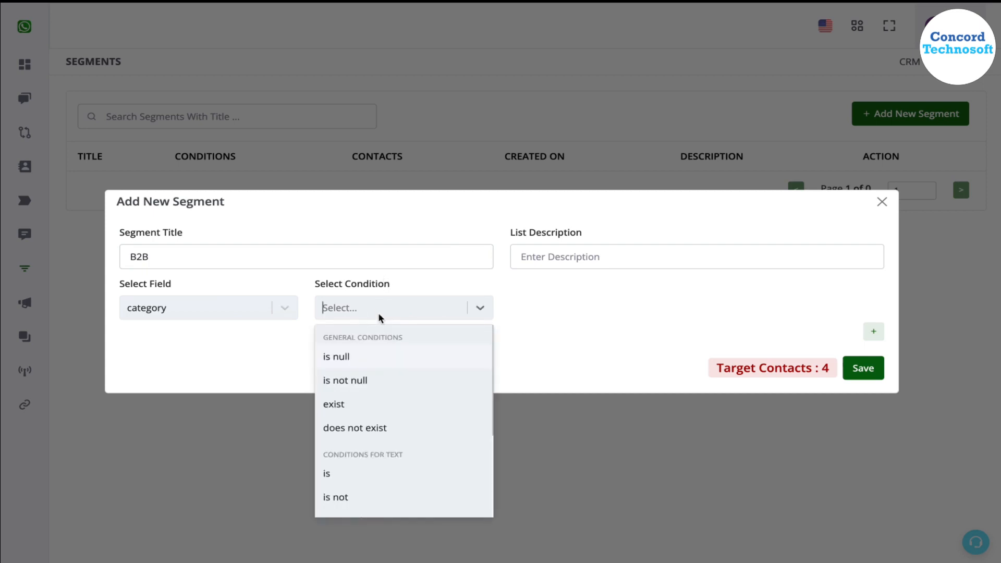
click(370, 482)
click(536, 313)
text(B2b)
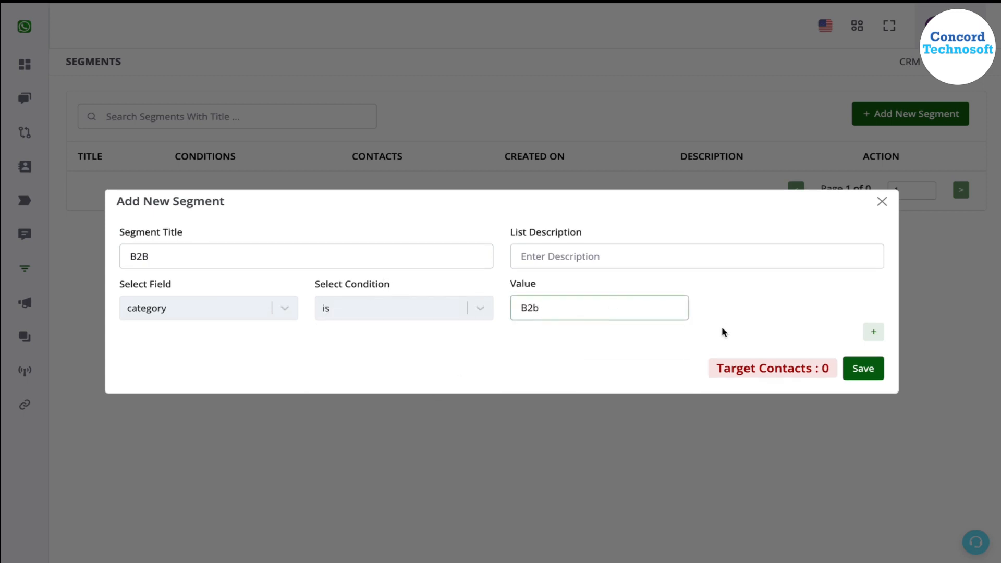
key(BackSpace)
text(B)
triple_click(809, 368)
click(862, 371)
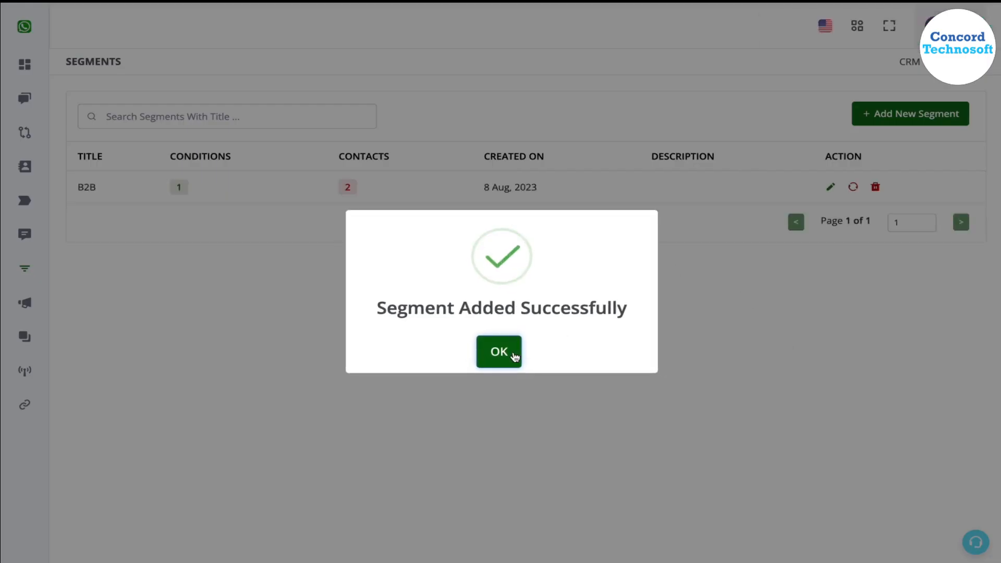
click(515, 357)
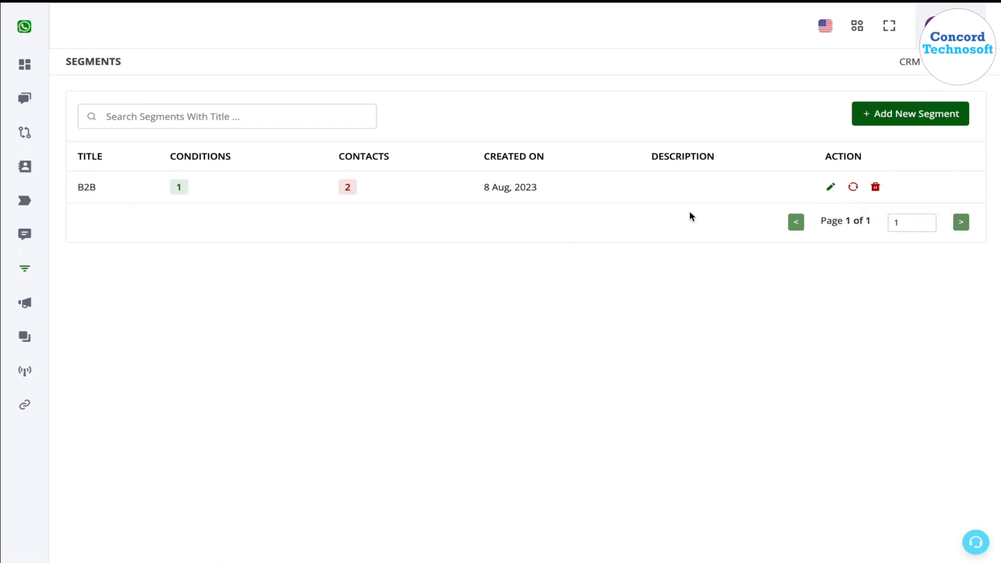
Start another new segment and title it "B2C".
click(868, 113)
click(228, 245)
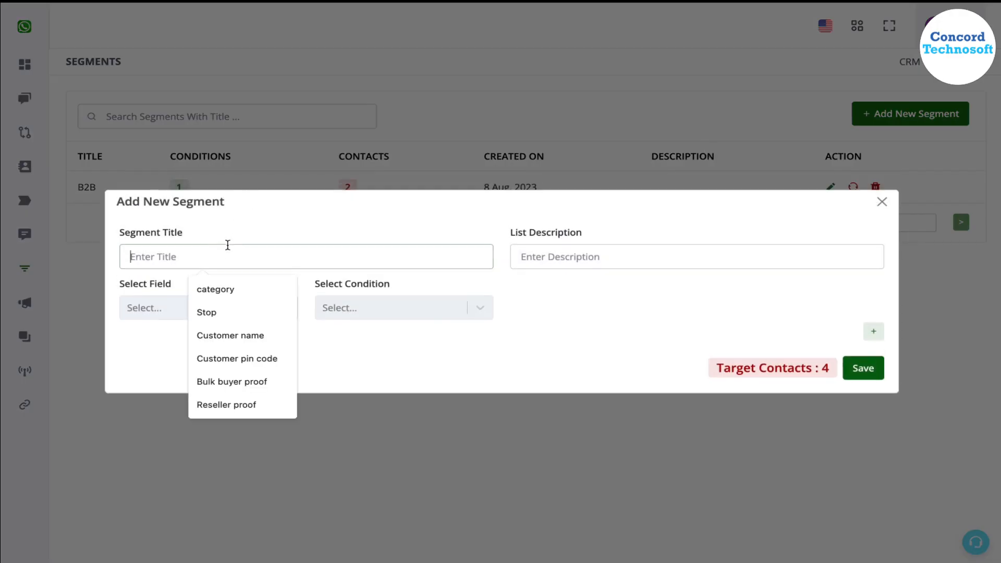
text(B2C)
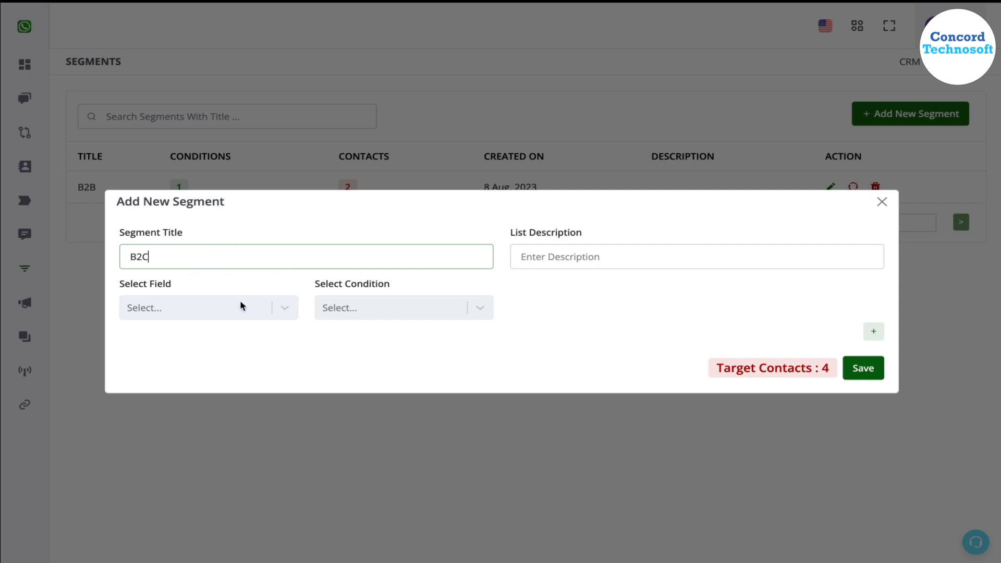
Give the B2C segment a condition that the category custom field is B2C, and save the segment.
click(241, 308)
scroll(188, 503, down, 1)
click(185, 500)
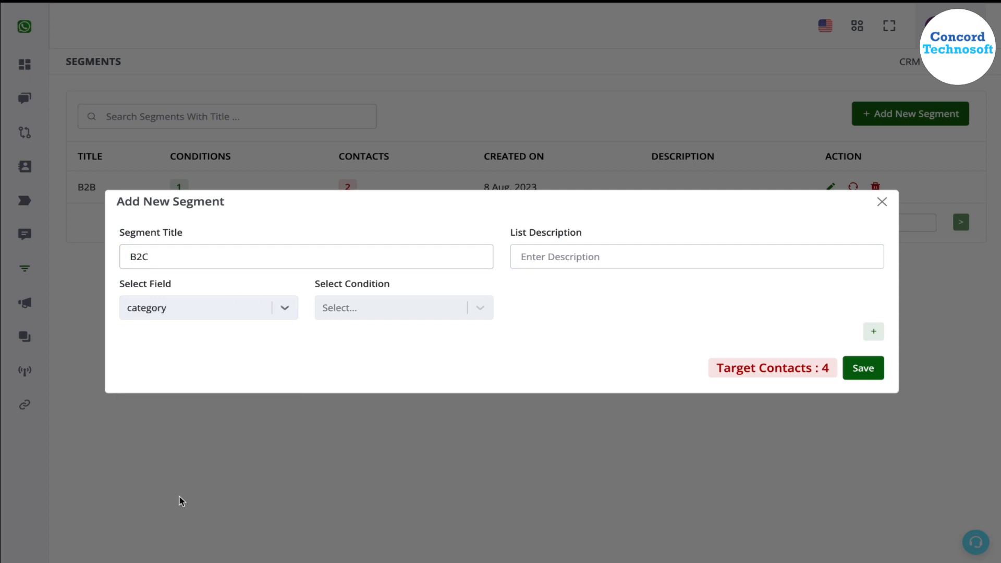
click(398, 315)
click(375, 472)
click(611, 308)
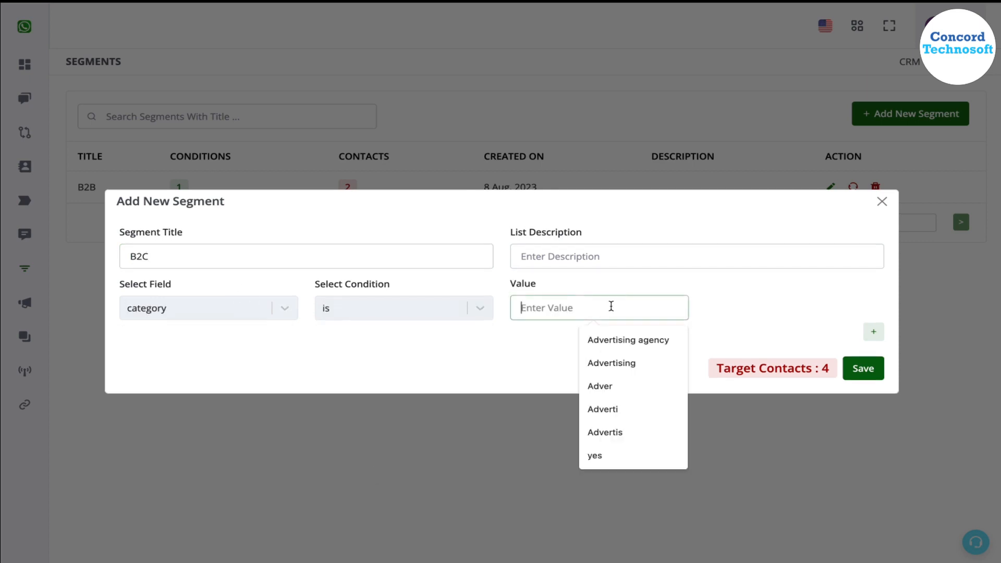
text(B2)
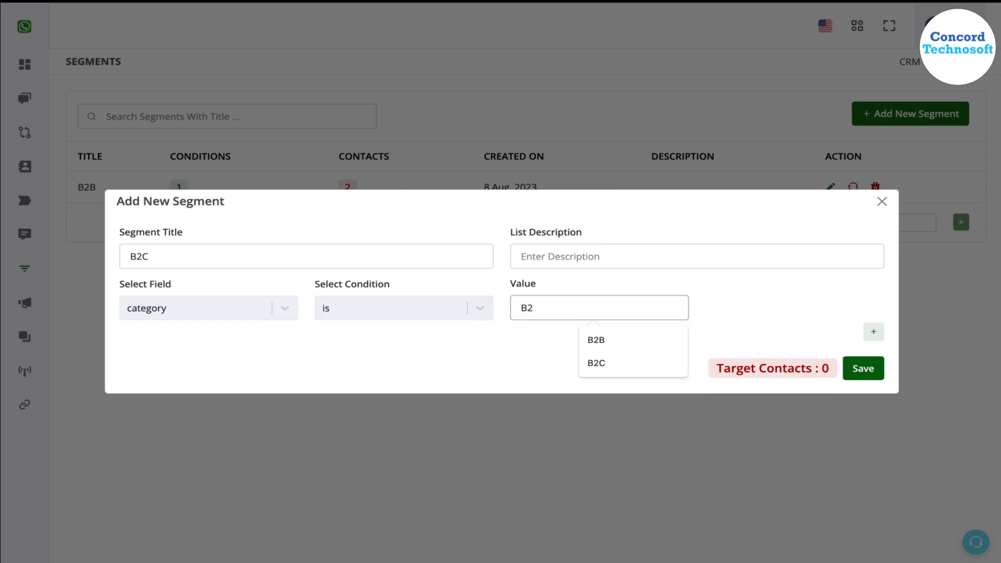
text(C)
click(866, 368)
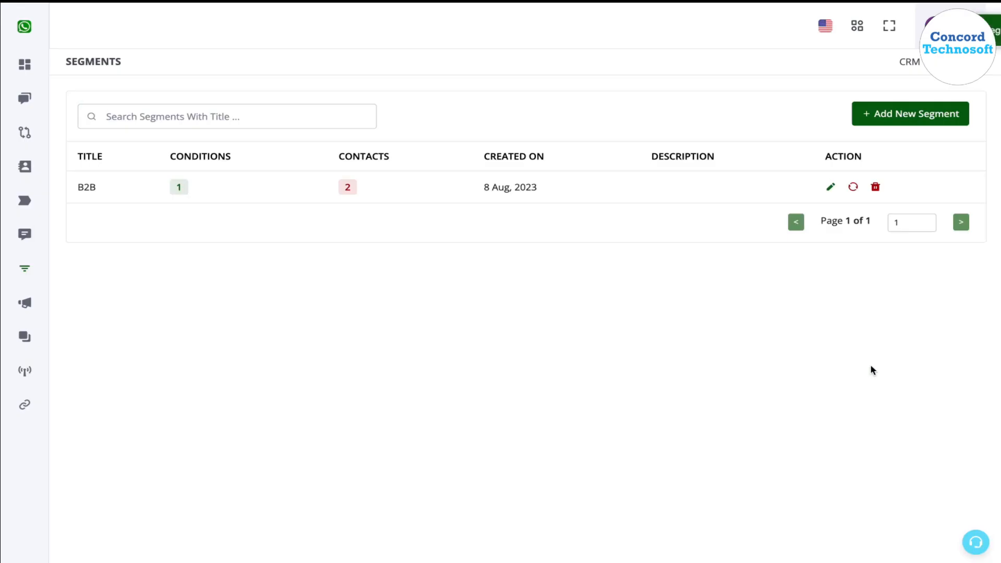
click(506, 351)
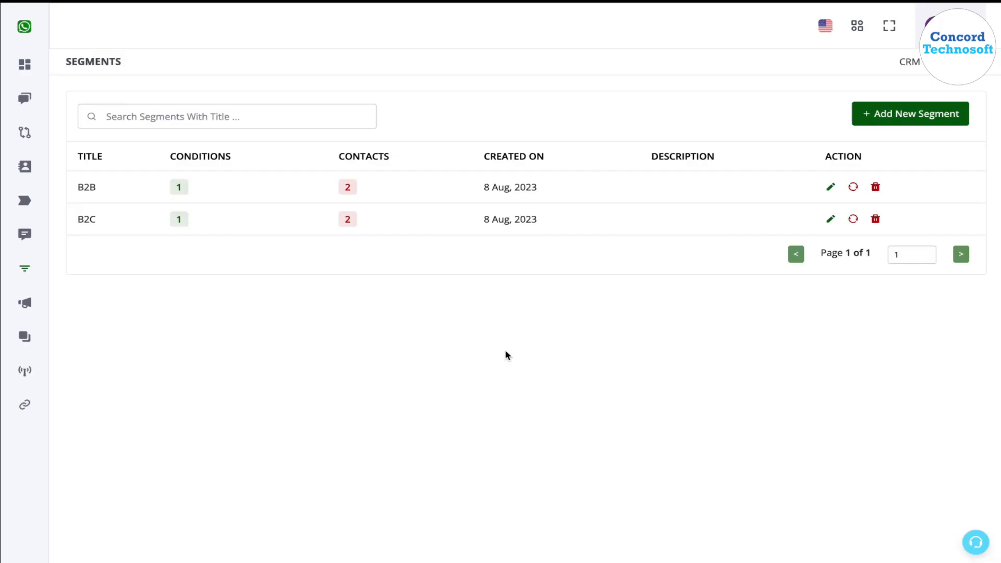
Start a third segment, leaving its title empty, with a first condition that the category field is B2B.
click(889, 124)
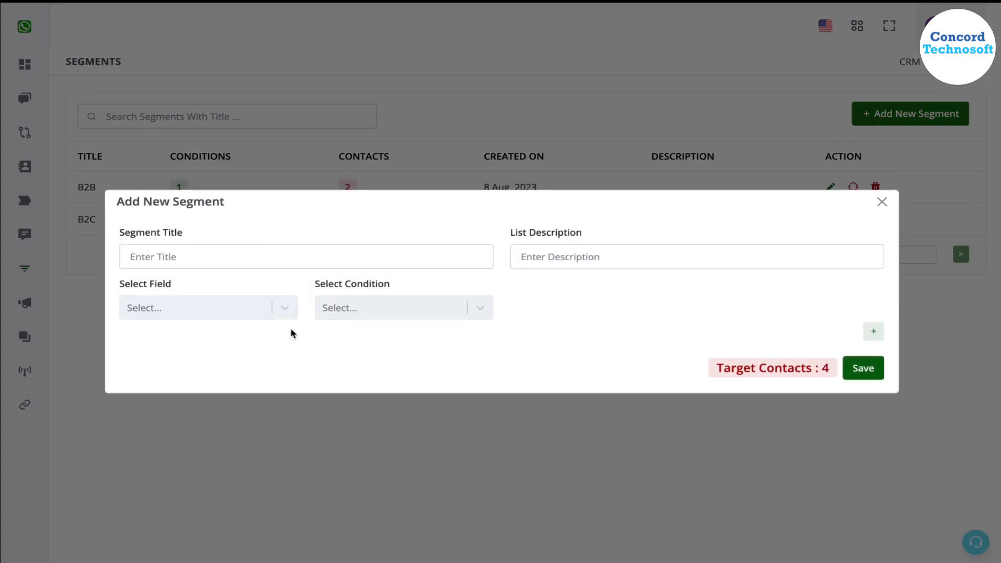
click(276, 310)
scroll(227, 407, down, 2)
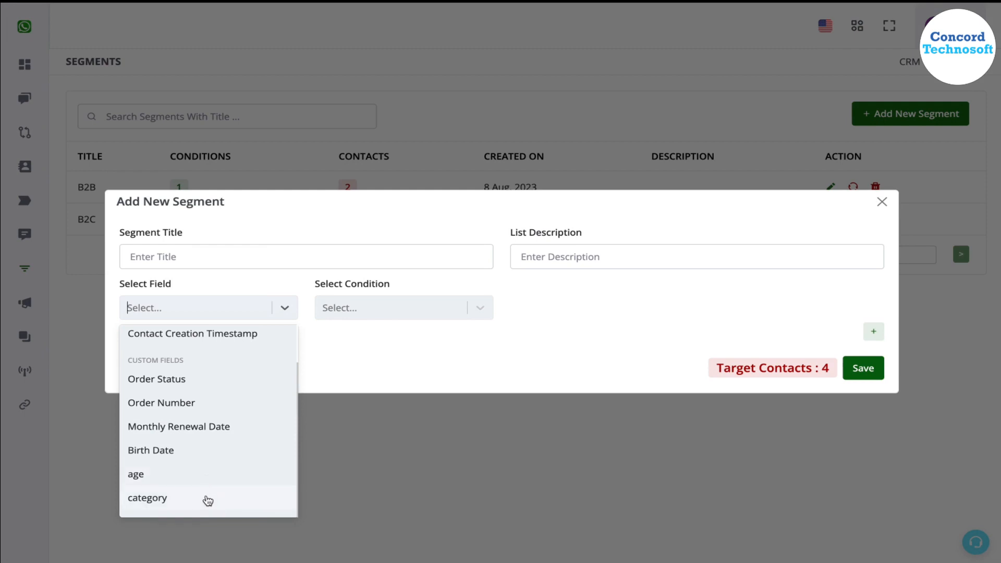
click(205, 498)
click(429, 312)
click(364, 471)
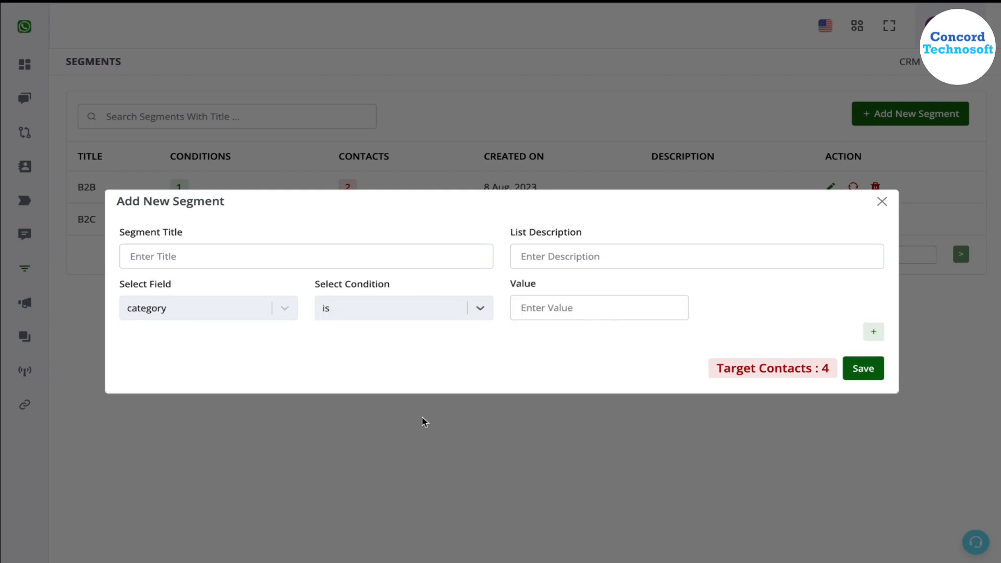
click(600, 308)
text(B2B)
key(BackSpace)
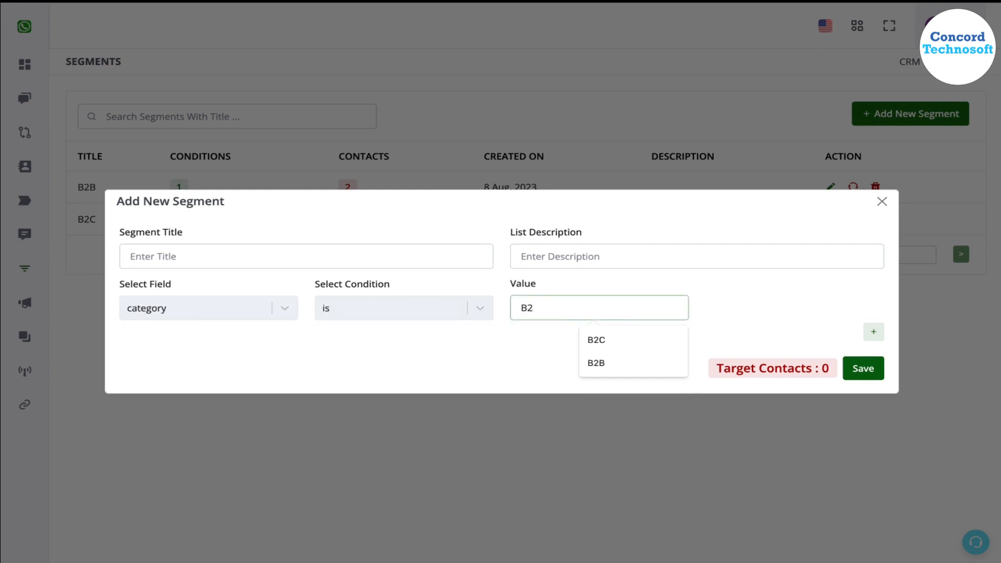
text(B)
Add a second condition row to the segment and join it to the first with the OR operator.
click(874, 332)
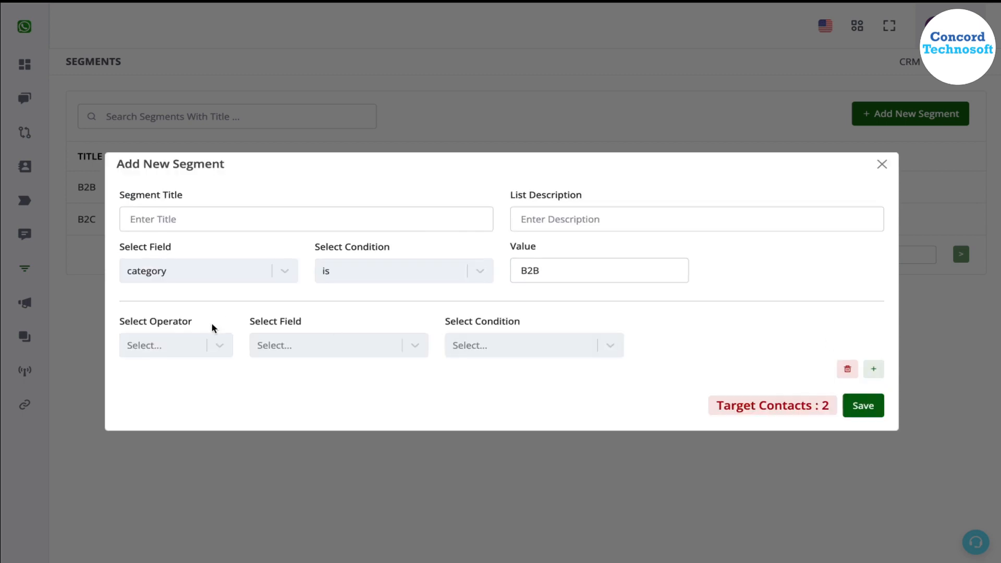
click(141, 344)
click(163, 378)
click(322, 345)
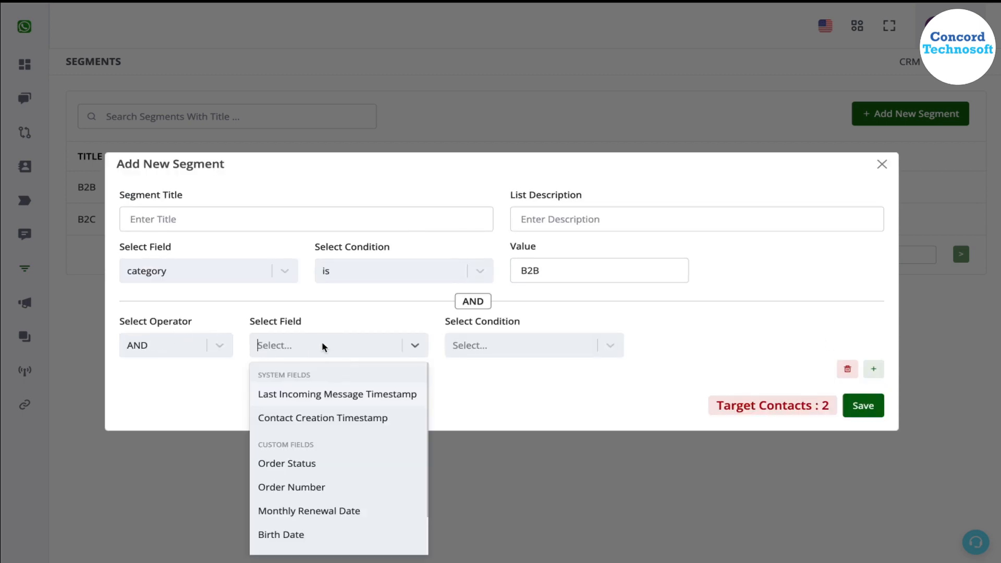
click(183, 349)
click(174, 405)
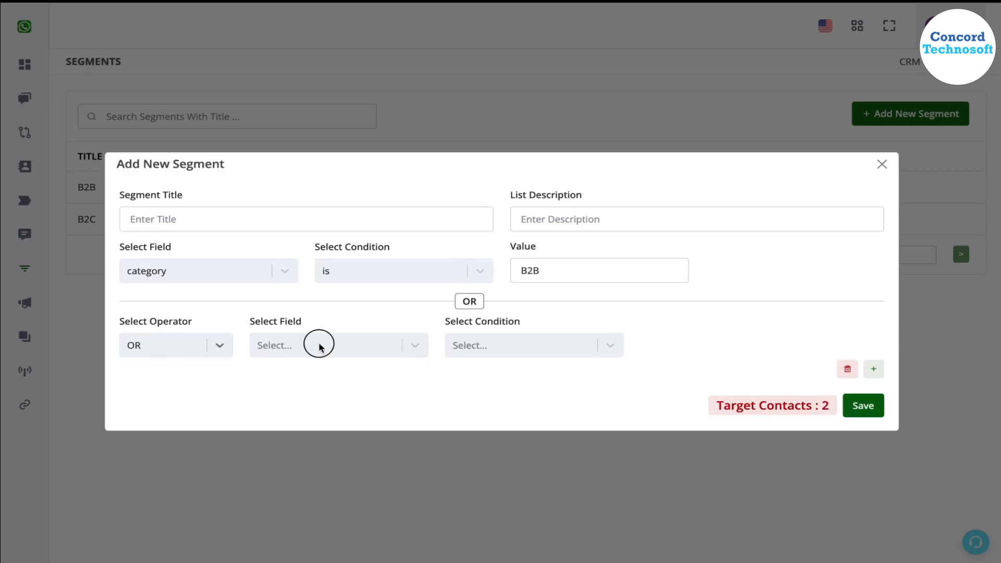
Set the second condition of the segment to category is B2C.
click(317, 346)
scroll(348, 534, down, 1)
click(335, 537)
click(472, 346)
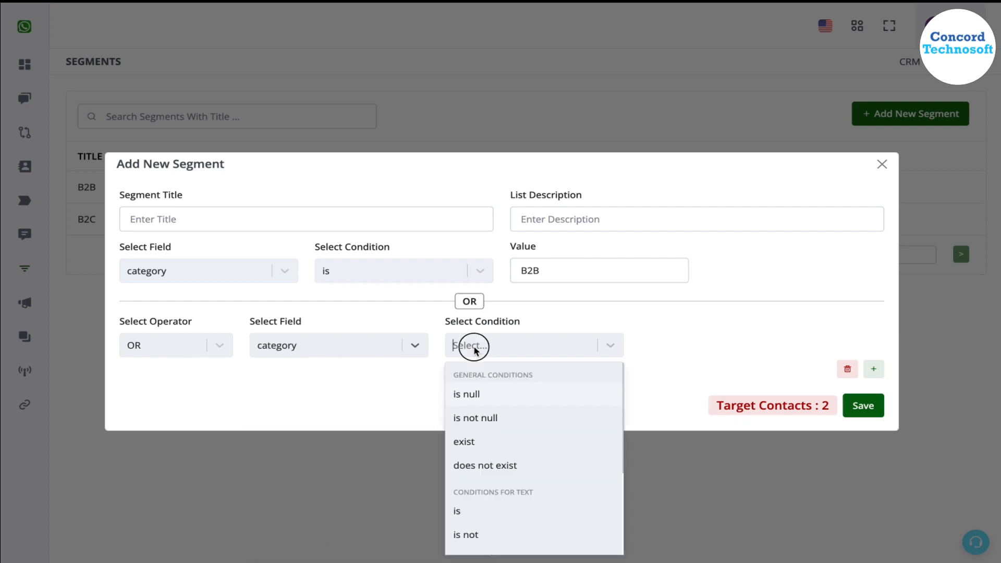
click(494, 511)
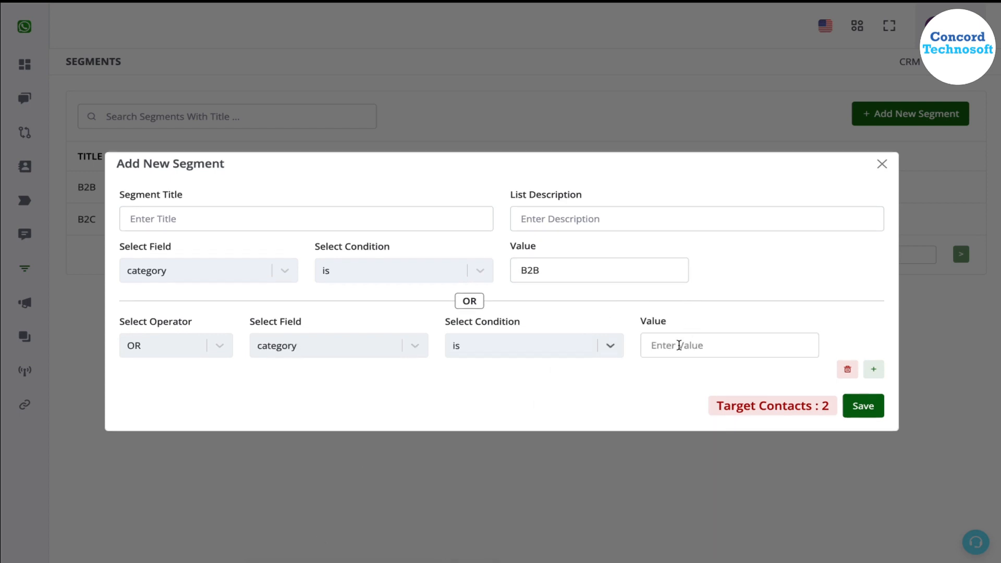
click(679, 345)
text(B2)
text(C)
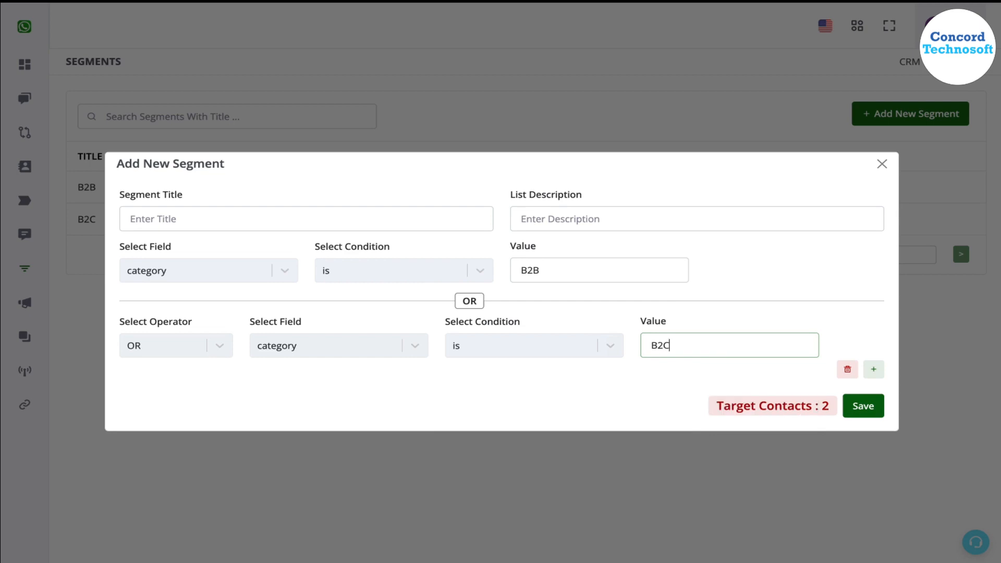
click(672, 395)
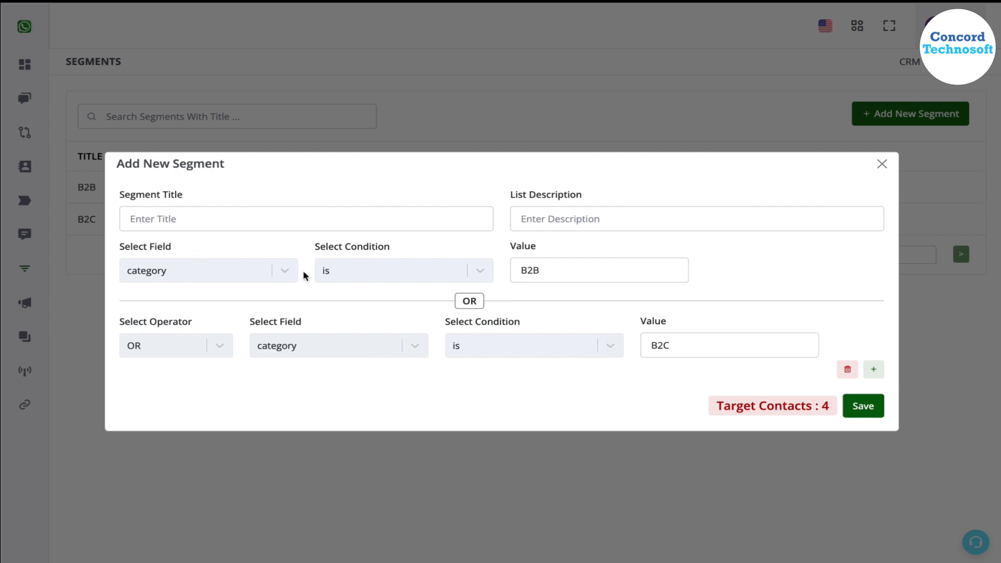
Title the combined segment "B2B and B2C" and save it.
click(183, 219)
text(B)
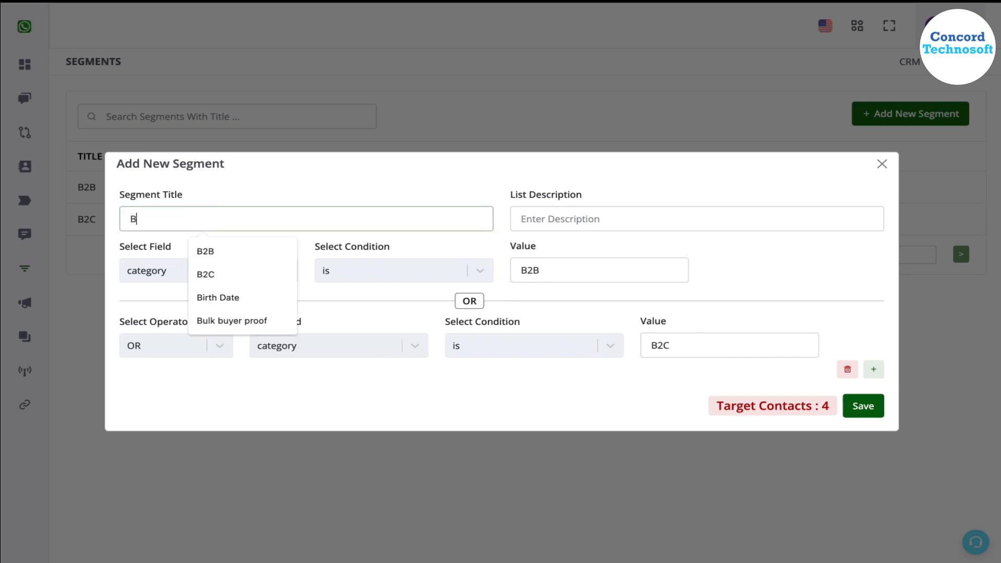
text(2B and B2C)
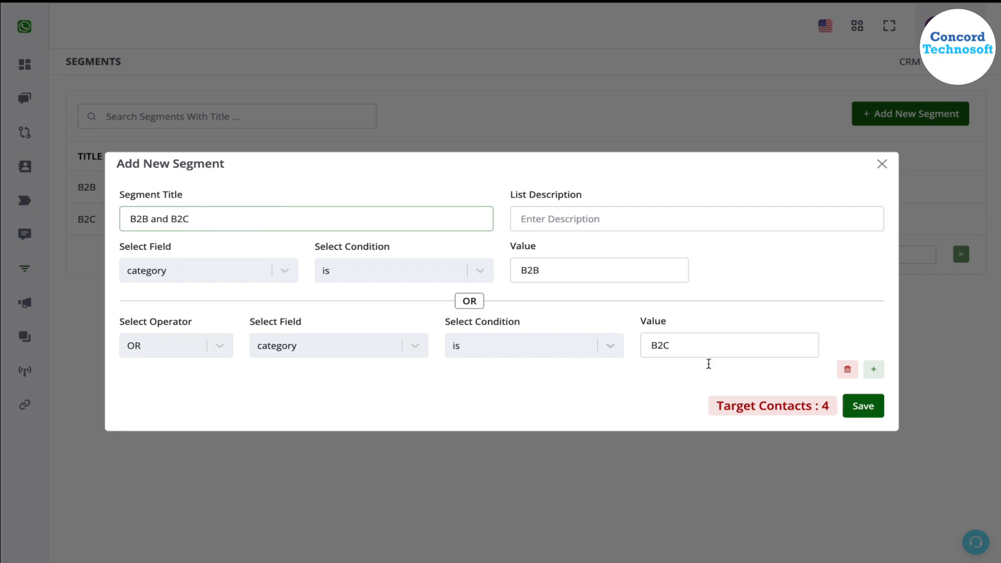
click(864, 406)
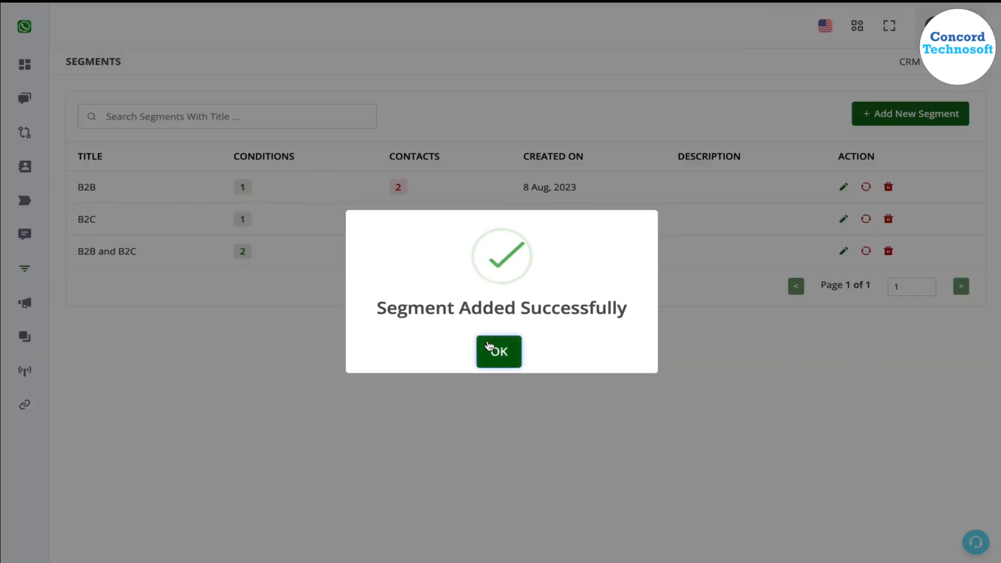
click(498, 354)
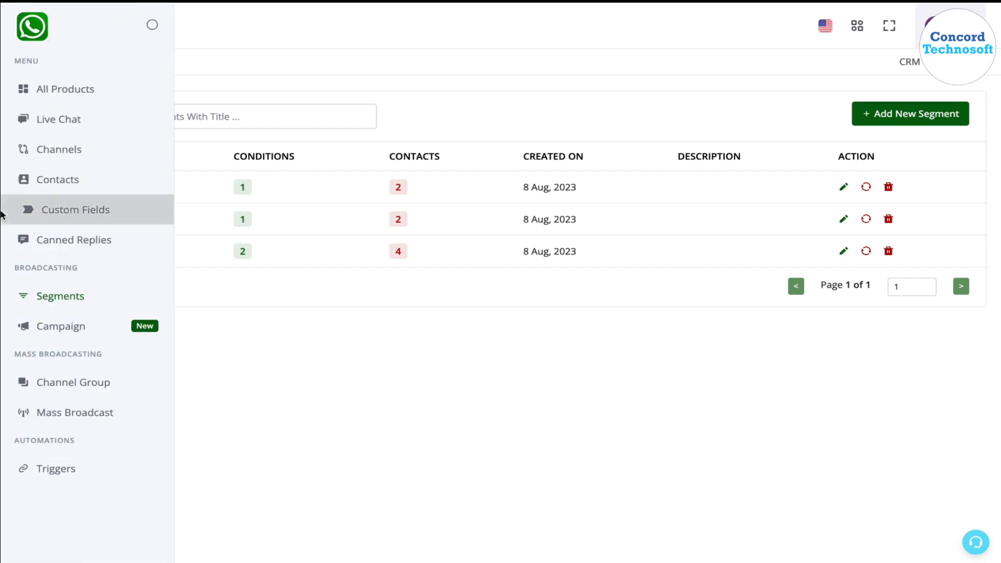
Go to the campaigns page and create a new campaign named "Test".
click(45, 329)
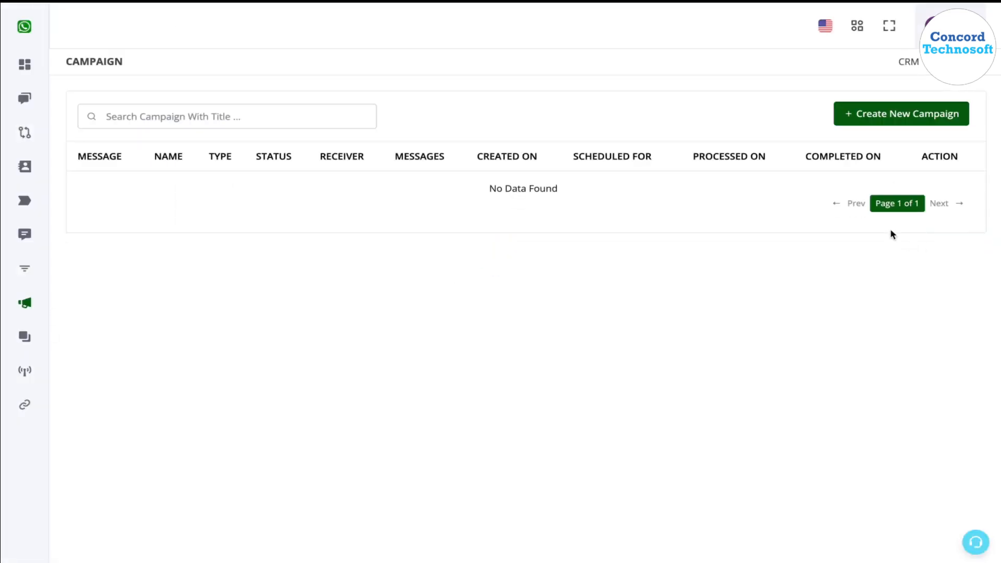
click(902, 117)
click(412, 113)
text(Test)
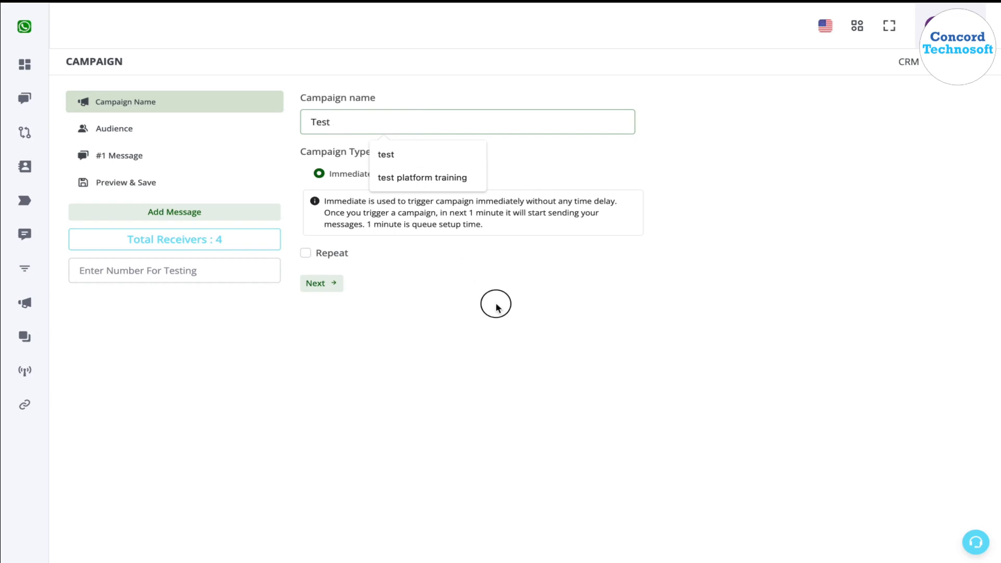
click(496, 308)
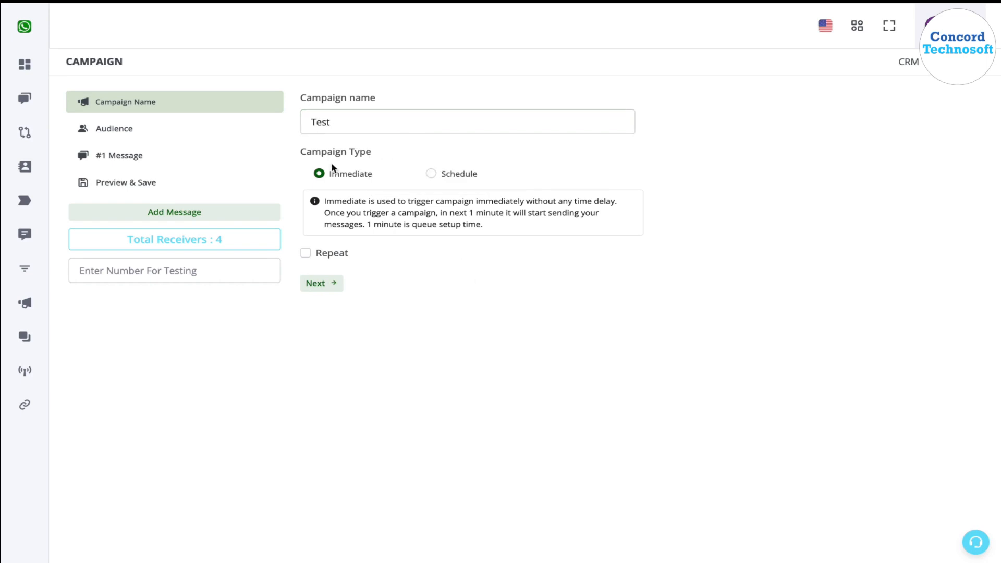
Make the campaign audience segmented and load its conditions from the saved B2C segment.
click(174, 129)
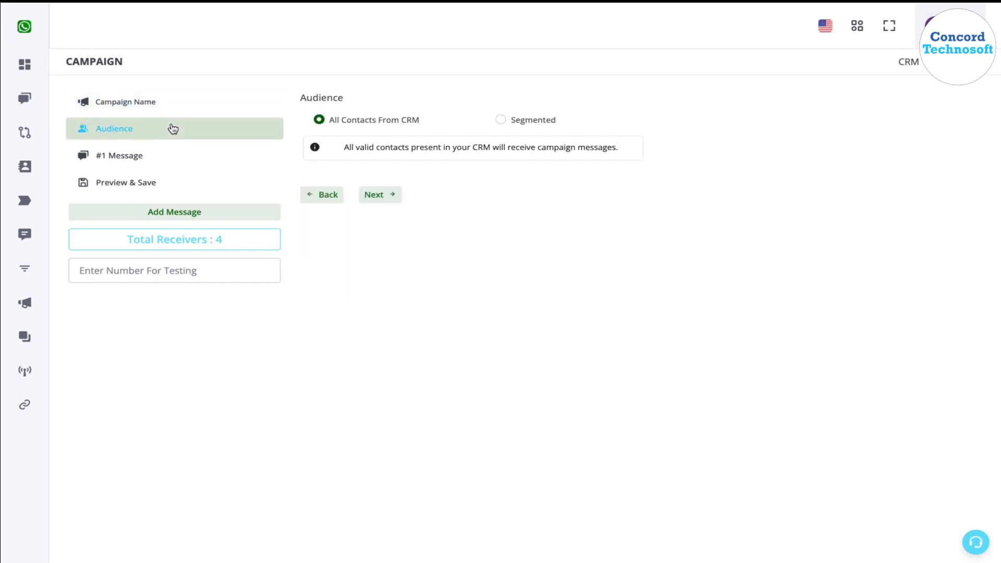
click(528, 123)
click(438, 223)
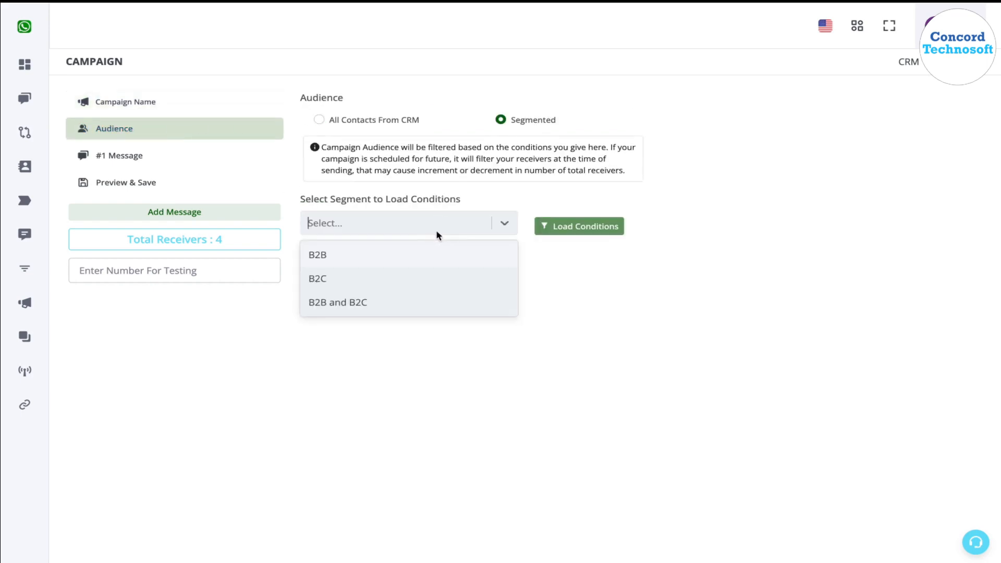
click(371, 279)
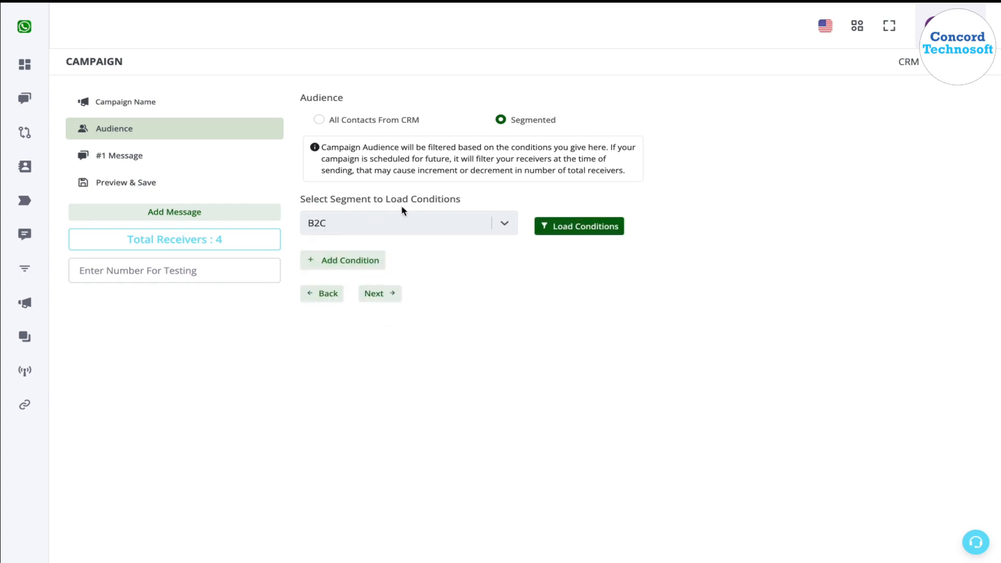
click(603, 232)
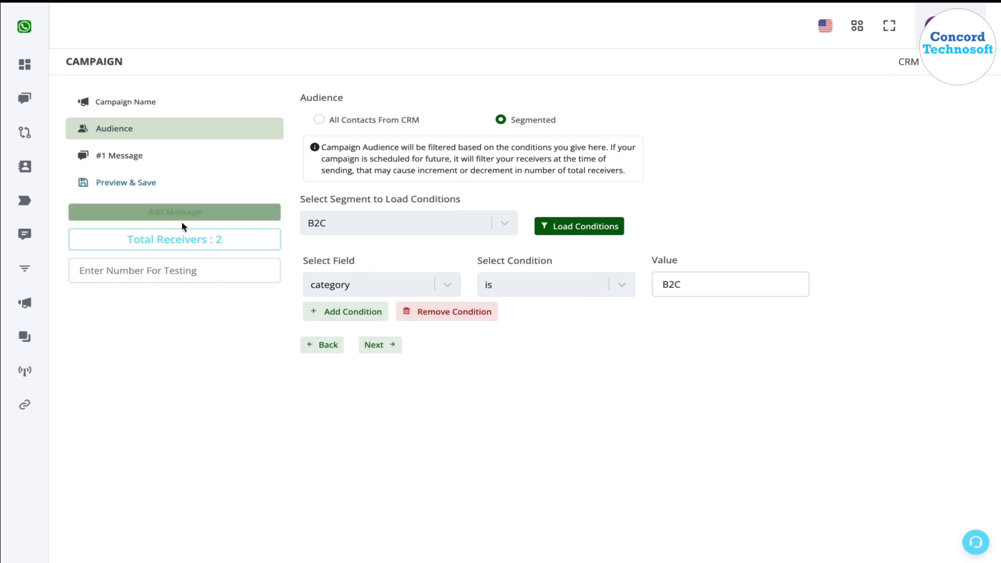
Set the first campaign message to use Channel #1 with the Pre Approved Template message type.
click(166, 159)
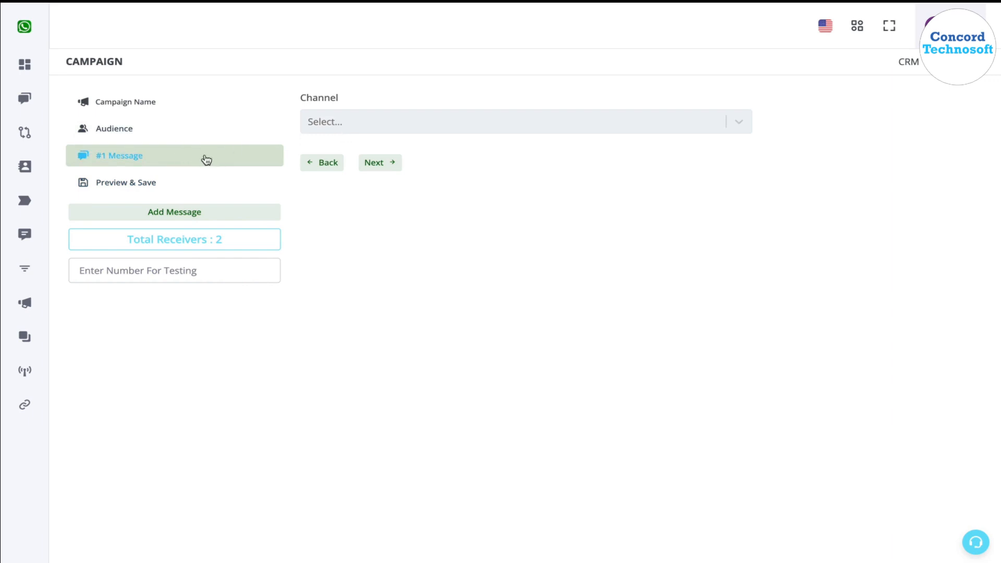
click(358, 126)
click(359, 153)
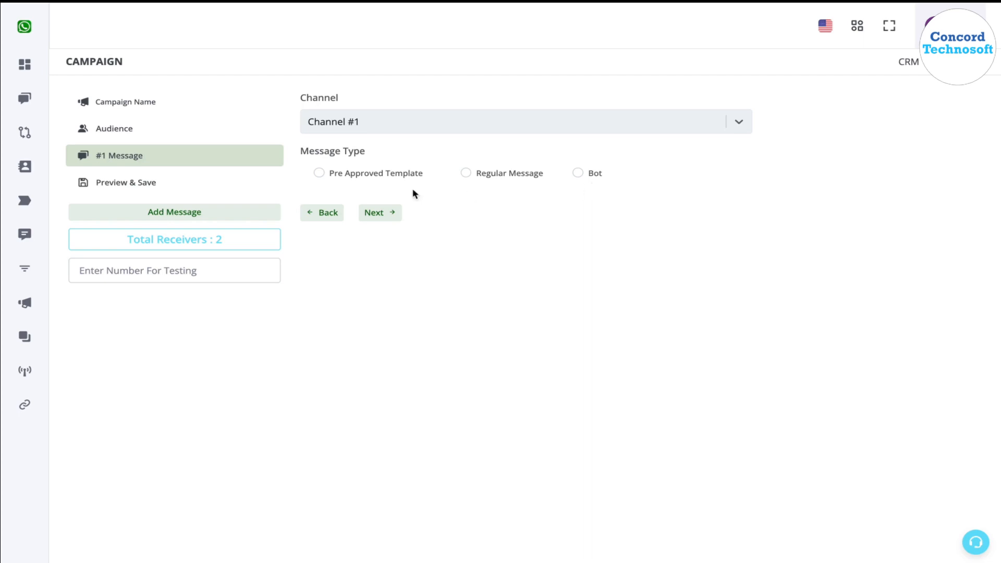
click(505, 184)
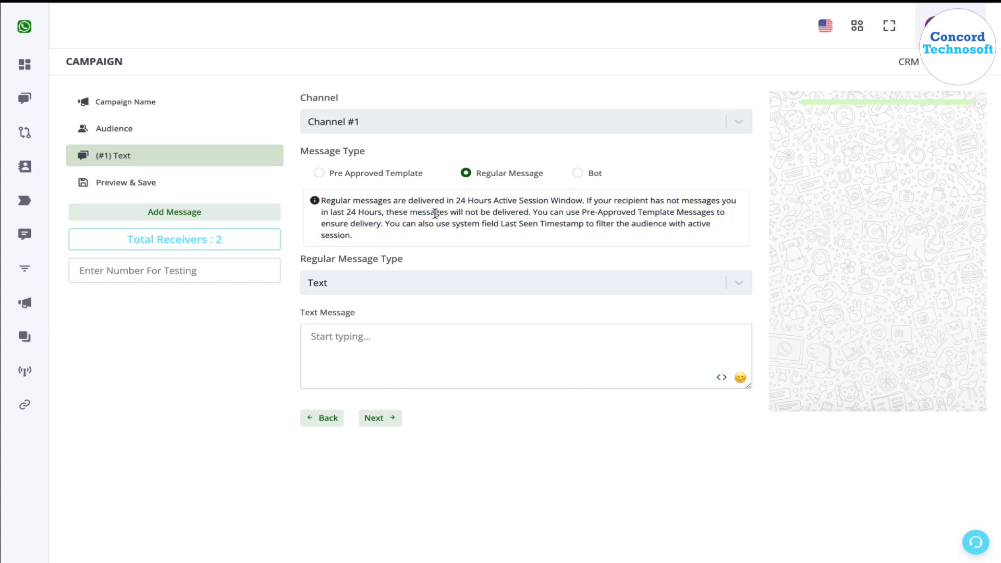
click(400, 178)
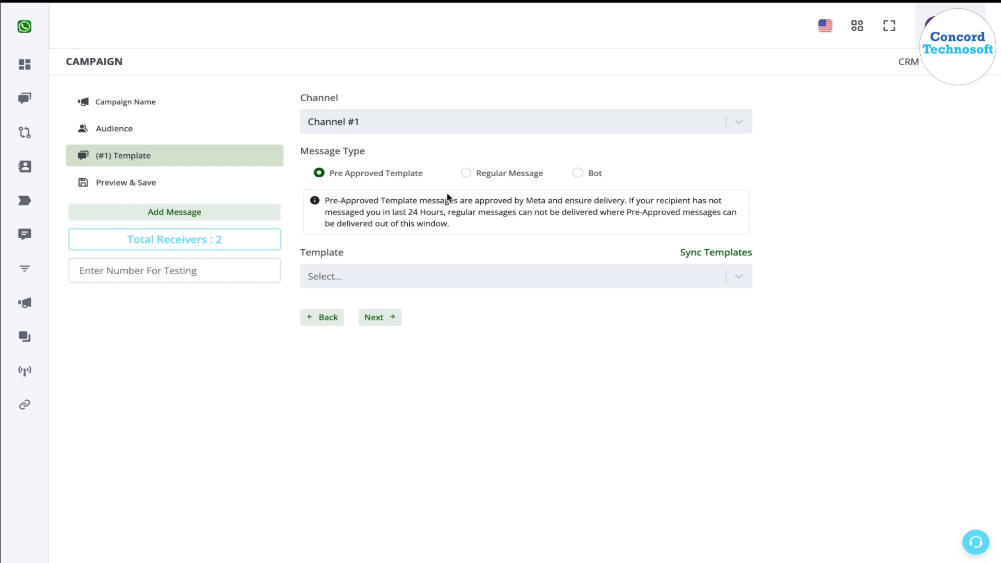
Sync the templates and choose "test alert 3_en" as the first message's template.
click(474, 278)
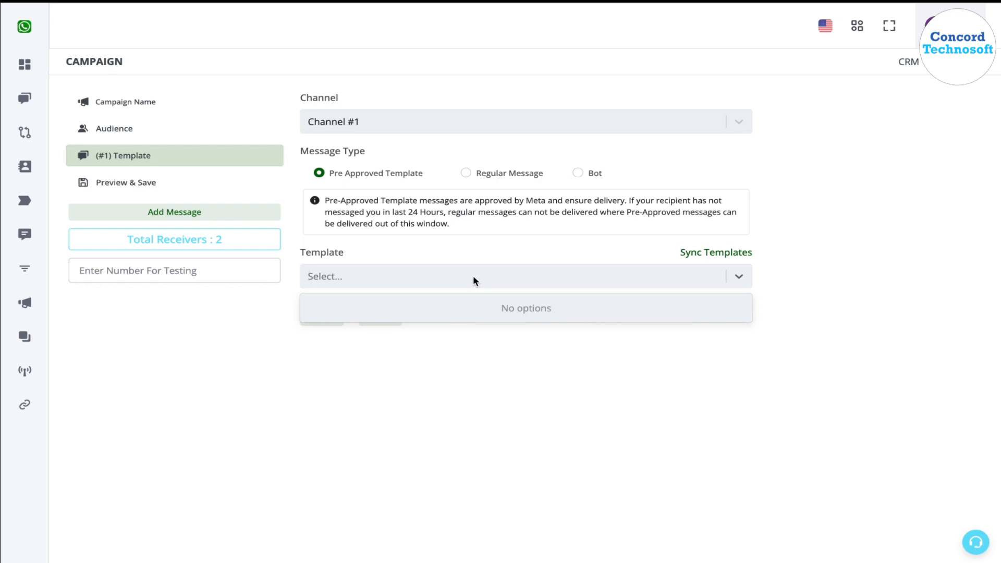
click(512, 249)
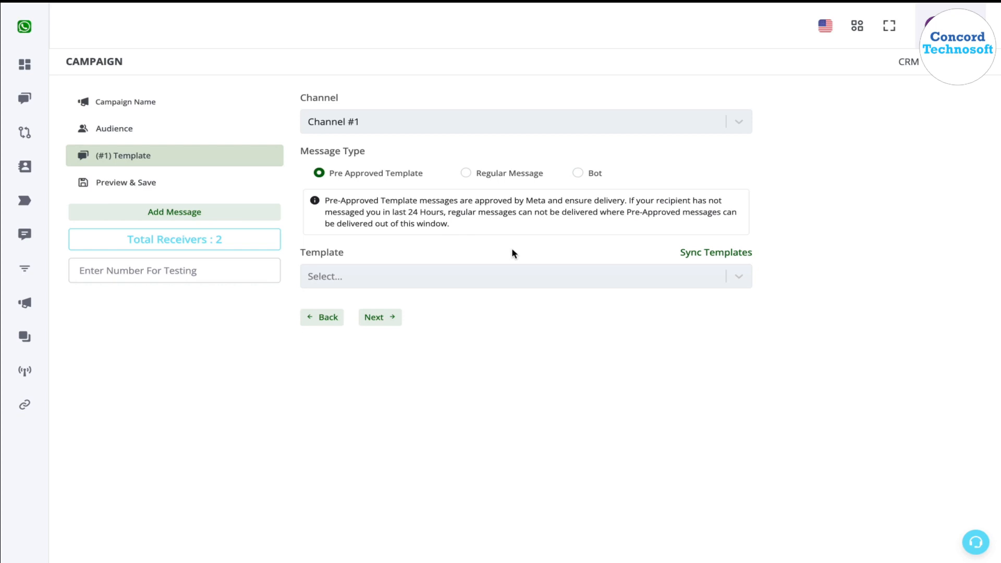
click(542, 277)
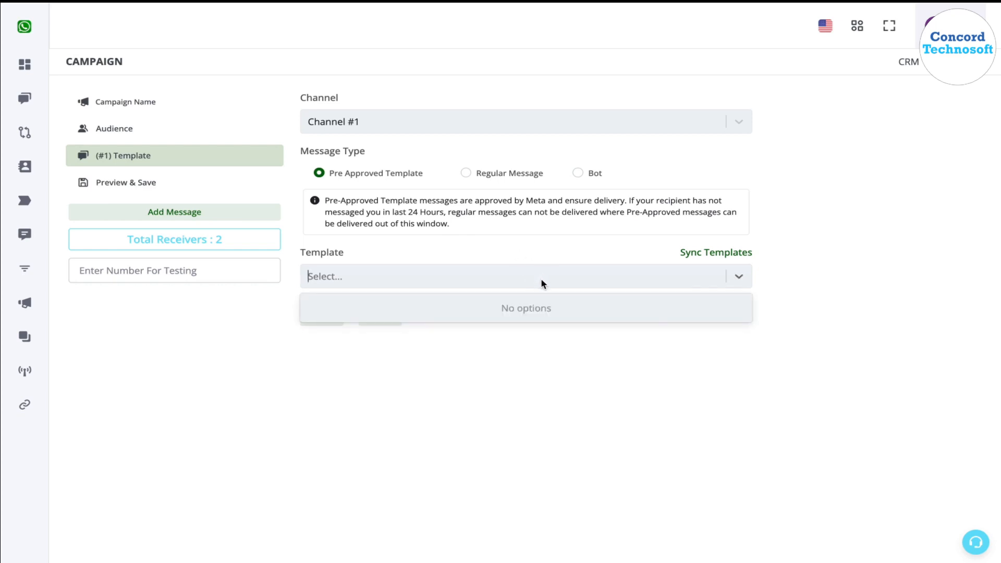
click(602, 247)
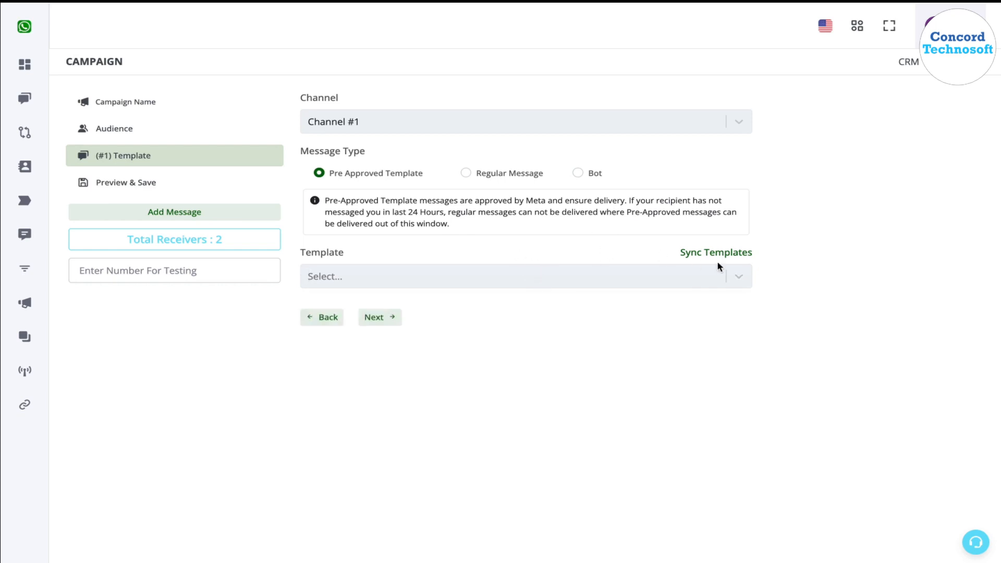
click(726, 254)
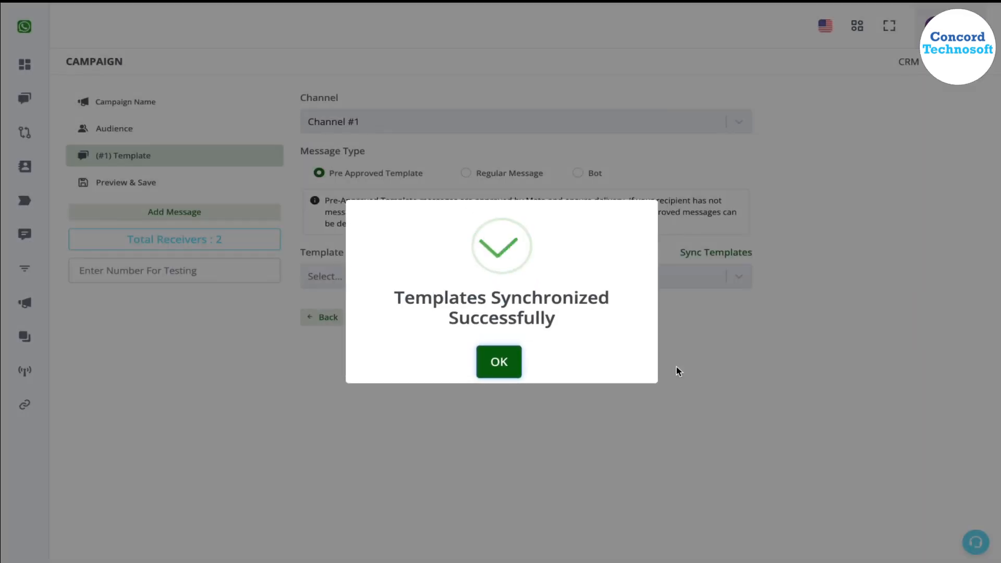
click(499, 358)
click(517, 271)
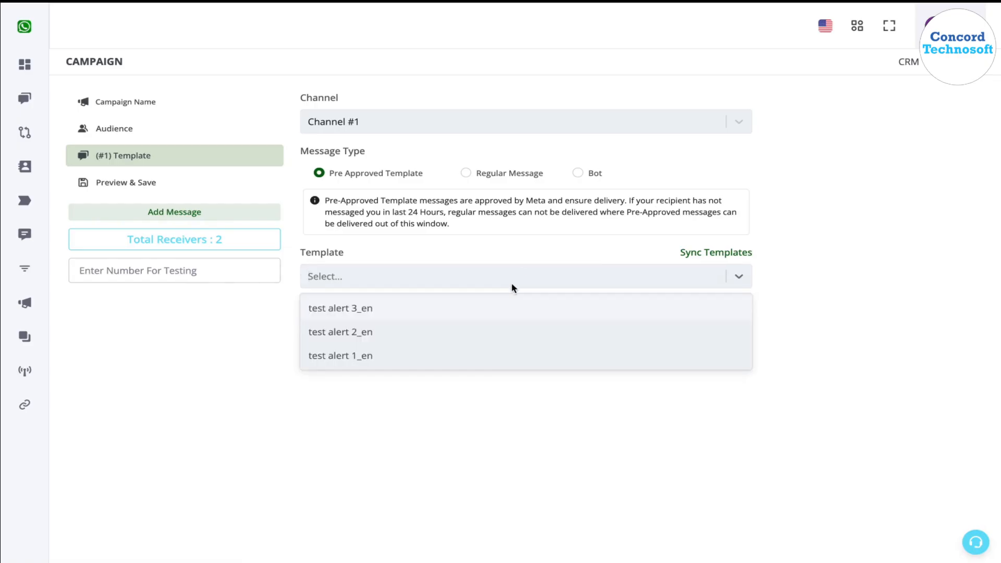
click(516, 311)
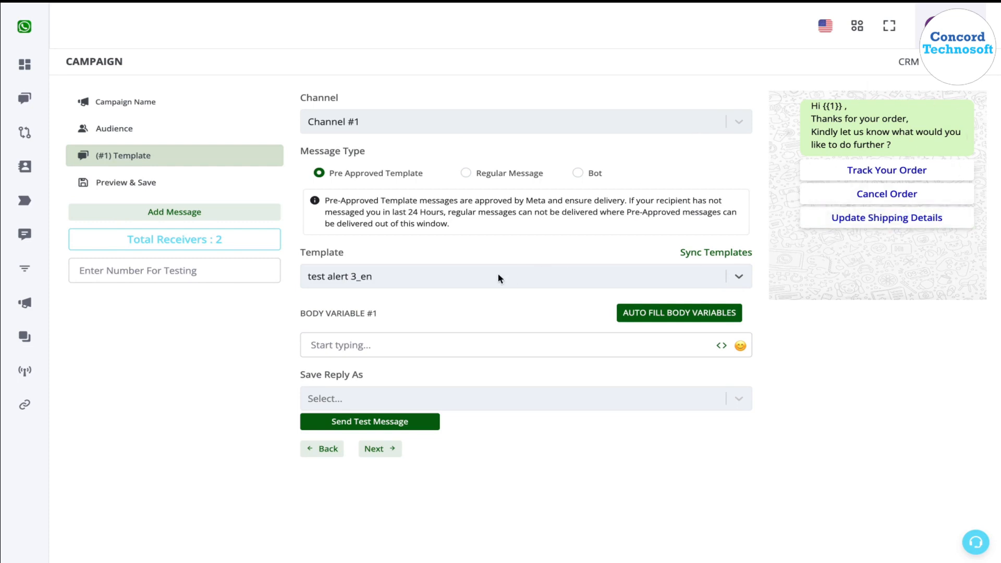
Try the fixed text "Sir / Mam" as the first message's body variable #1, and clear it again.
click(422, 343)
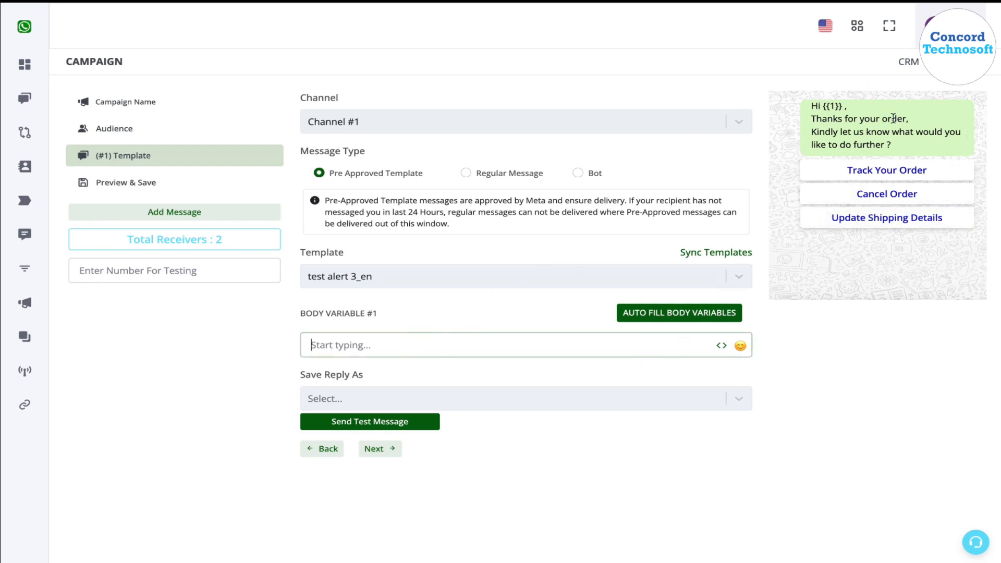
double_click(832, 105)
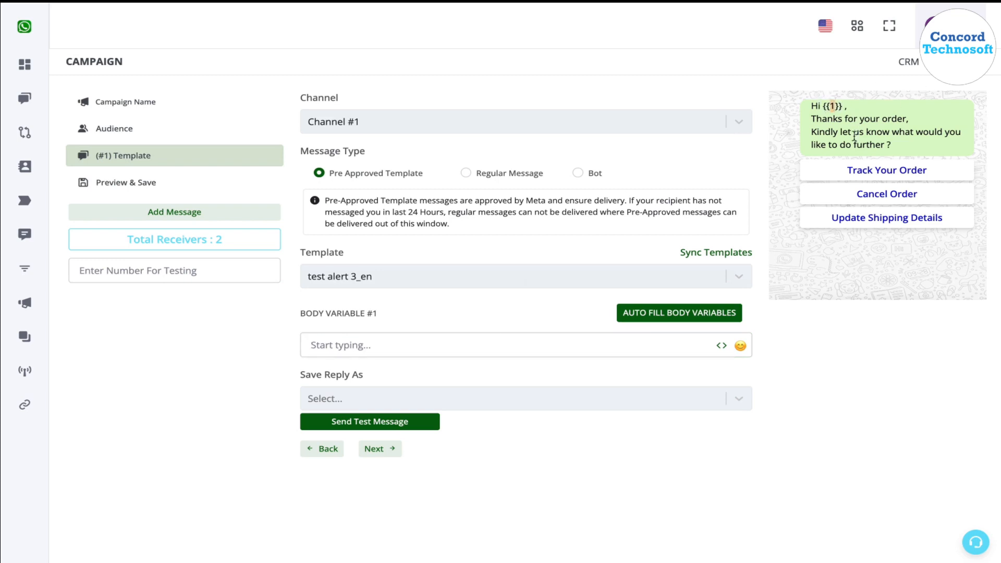
drag(833, 107, 880, 135)
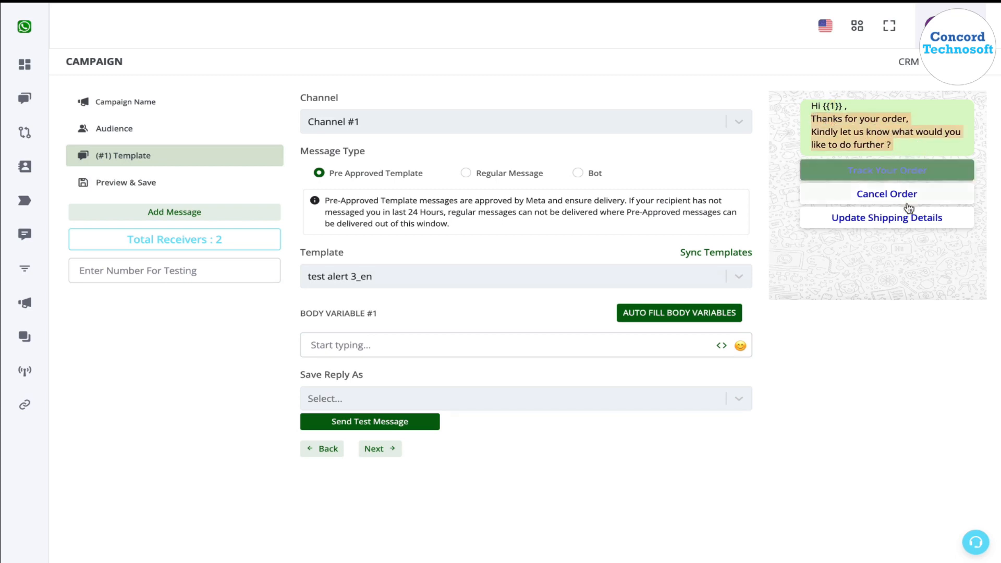
click(865, 123)
click(521, 342)
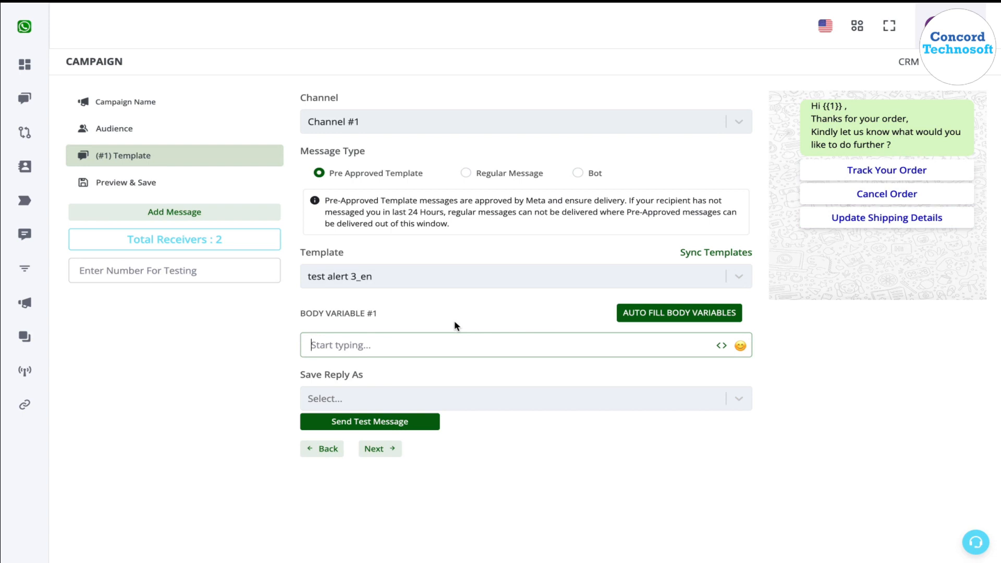
text(Sir / Nam)
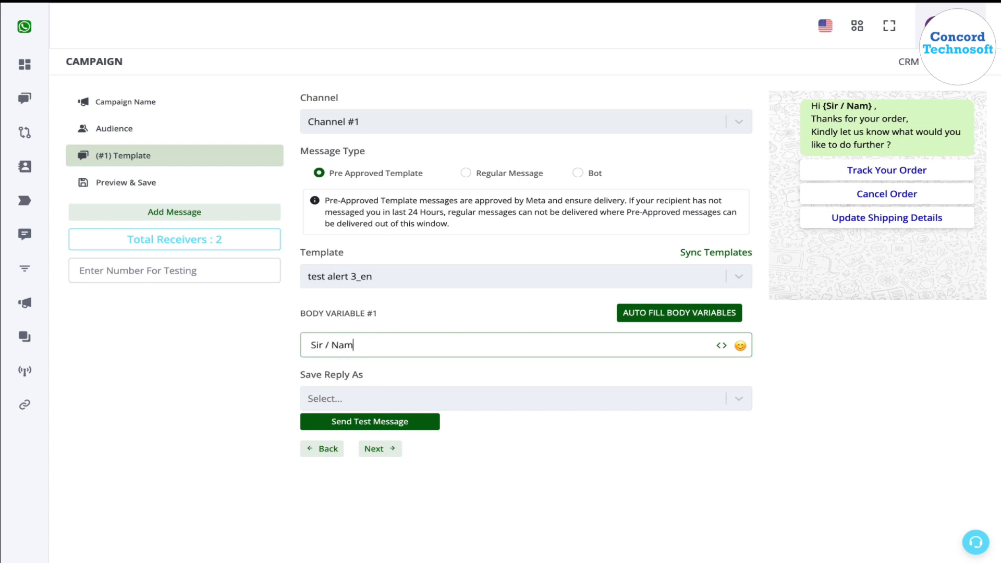
text(e)
key(BackSpace)
key(BackSpace)
key(BackSpace)
key(BackSpace)
text(Mam)
triple_click(364, 346)
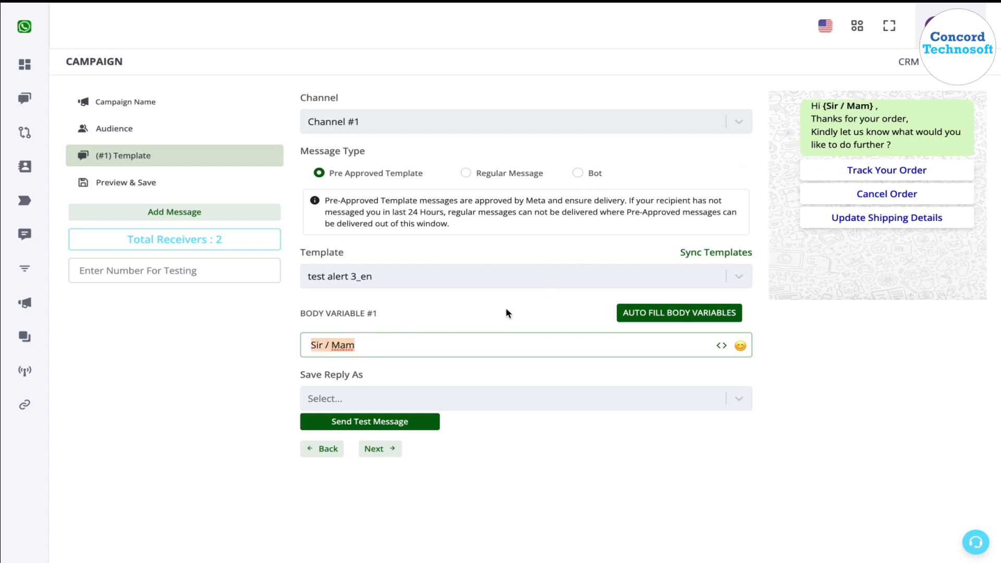
key(BackSpace)
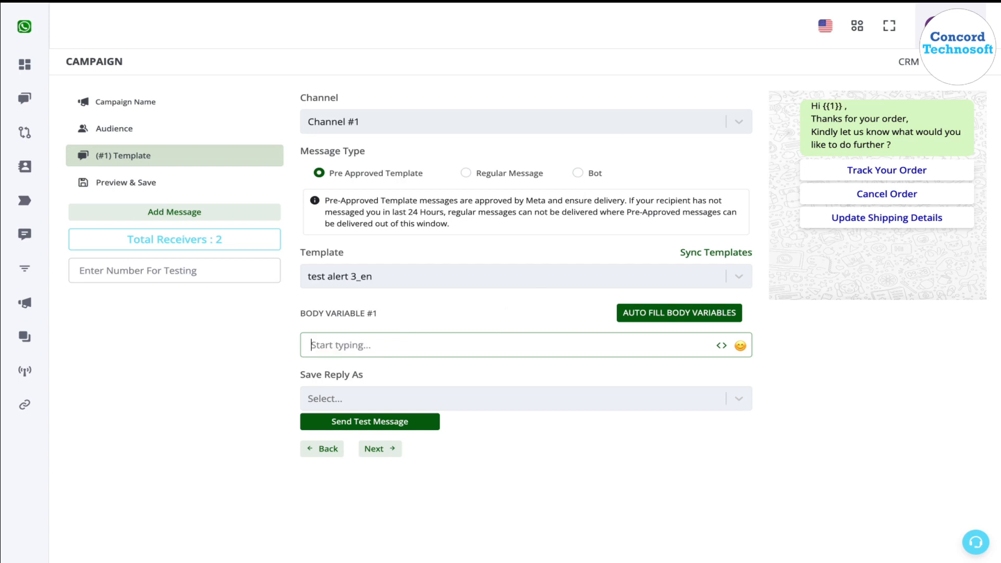
Fill the first message's body variable #1 with the Chat Name variable.
click(724, 347)
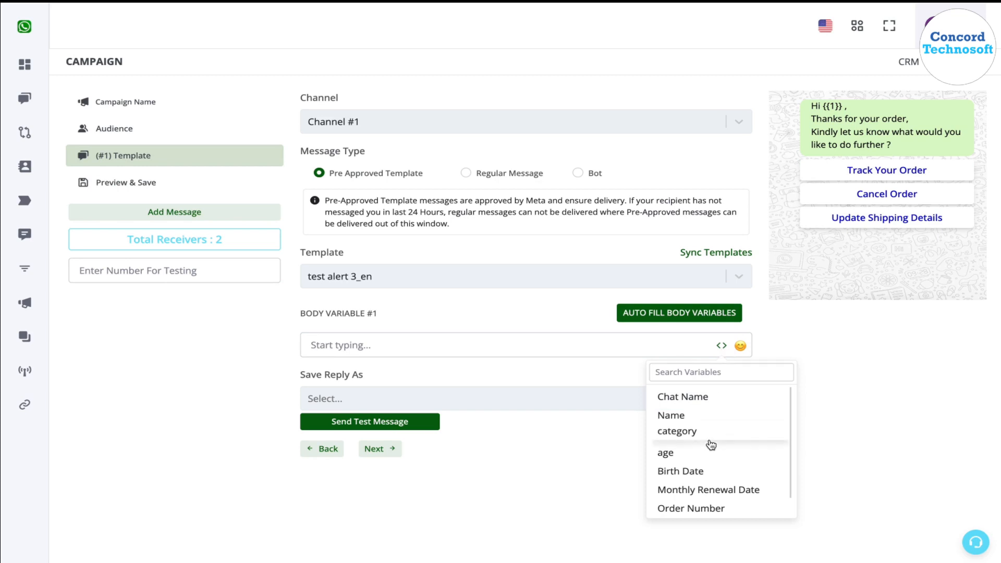
scroll(712, 445, down, 1)
scroll(712, 445, up, 1)
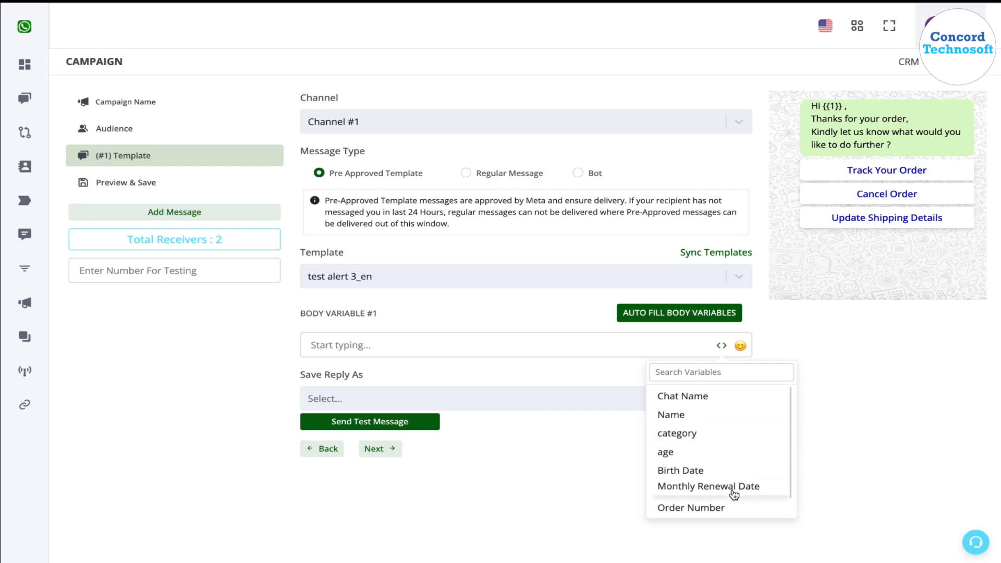
click(699, 405)
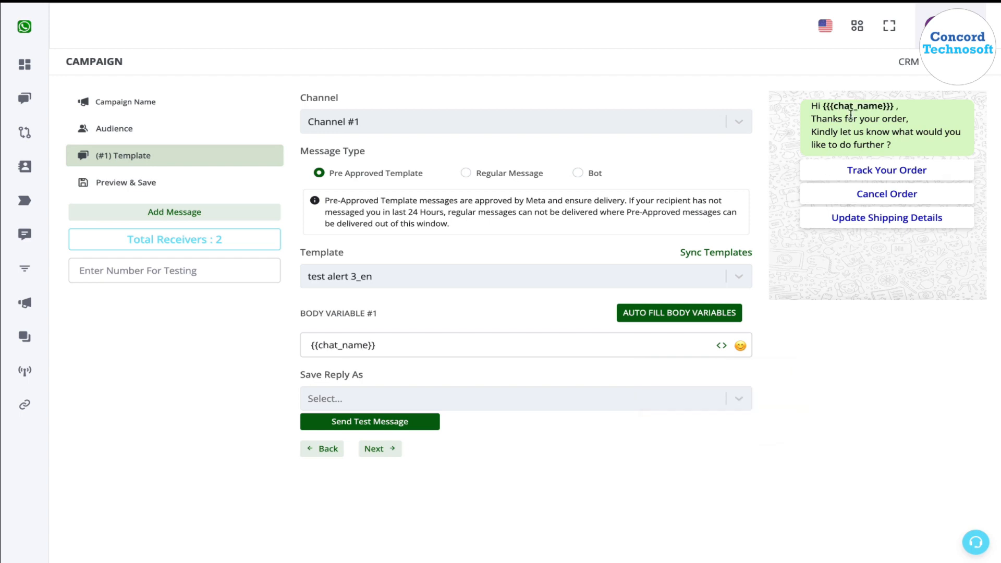
drag(824, 106, 893, 102)
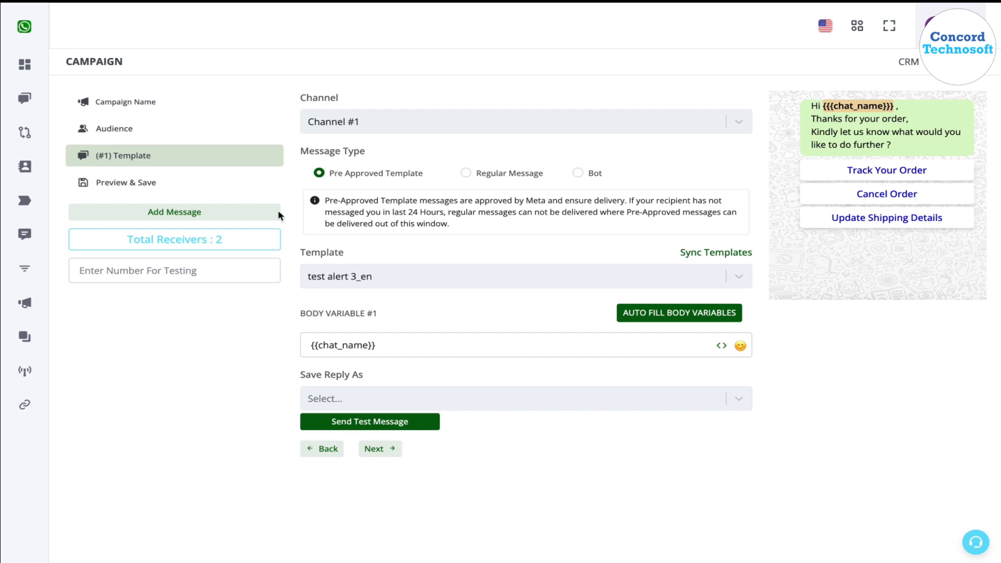
Add a second message on Channel #1 that uses the pre-approved template "test alert 2_en".
click(258, 222)
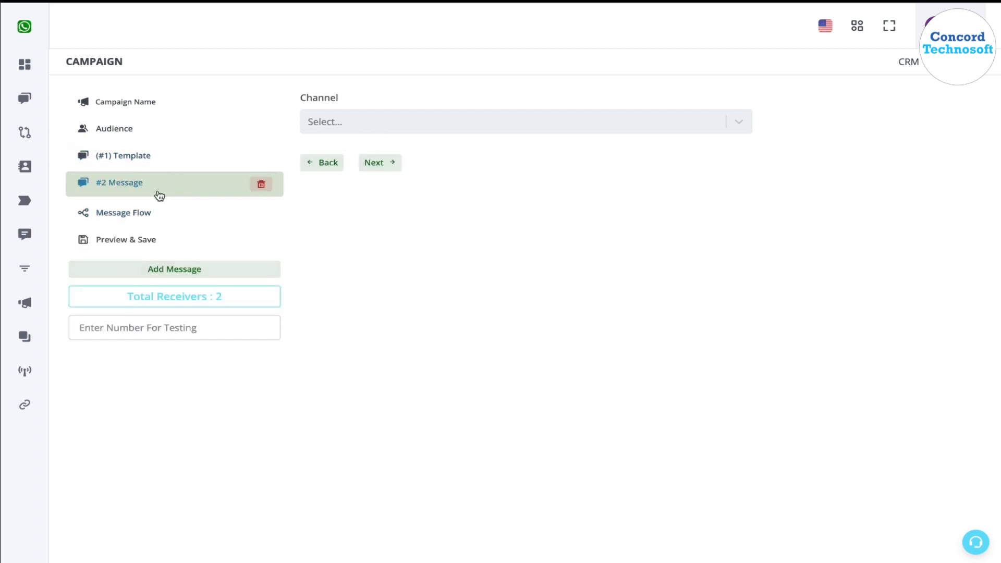
click(417, 124)
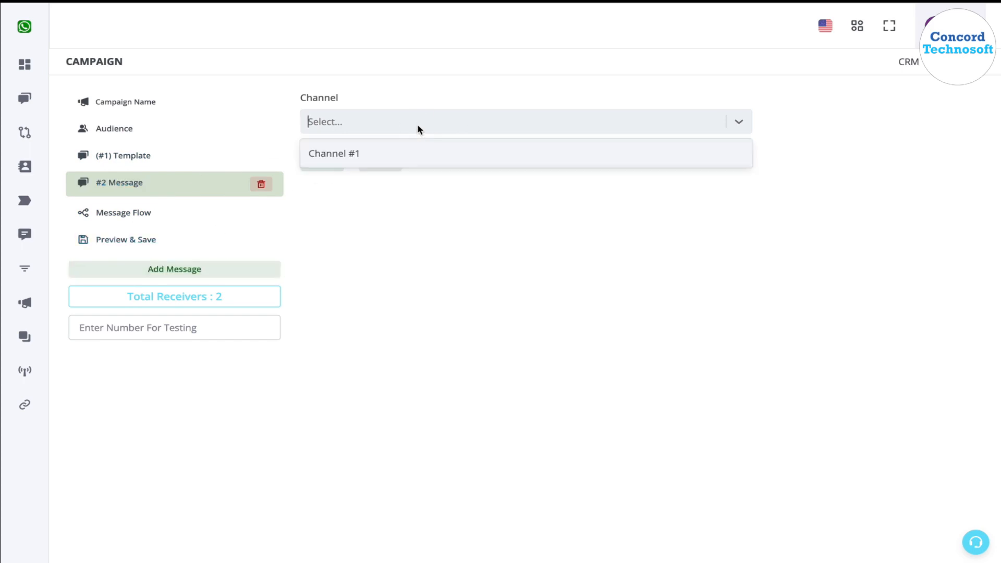
click(417, 159)
click(399, 187)
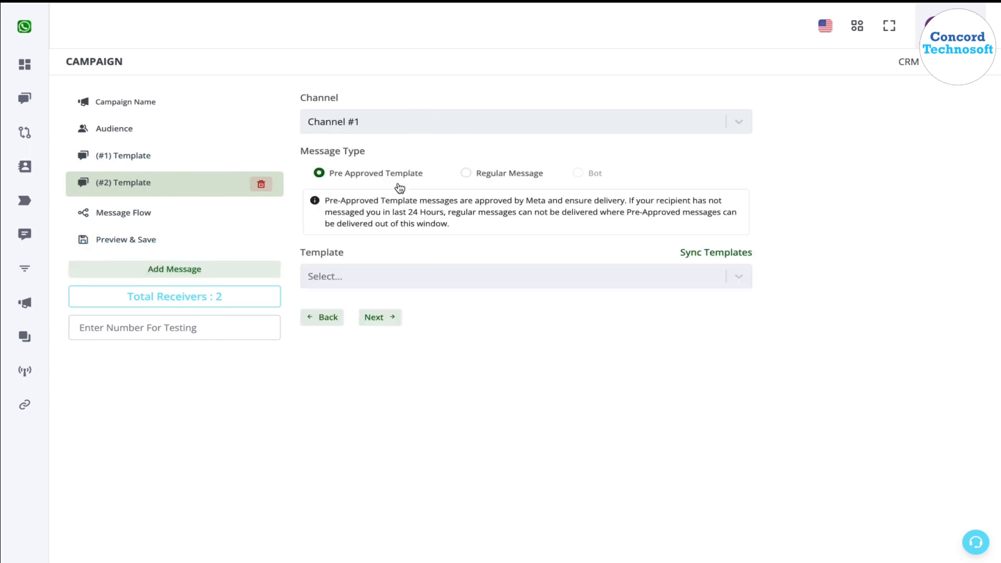
click(459, 267)
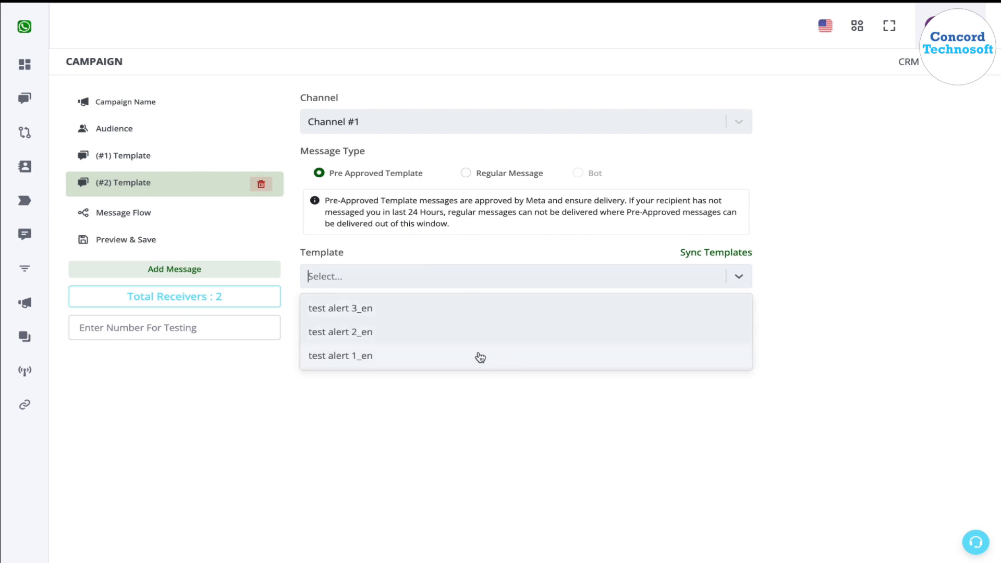
click(465, 332)
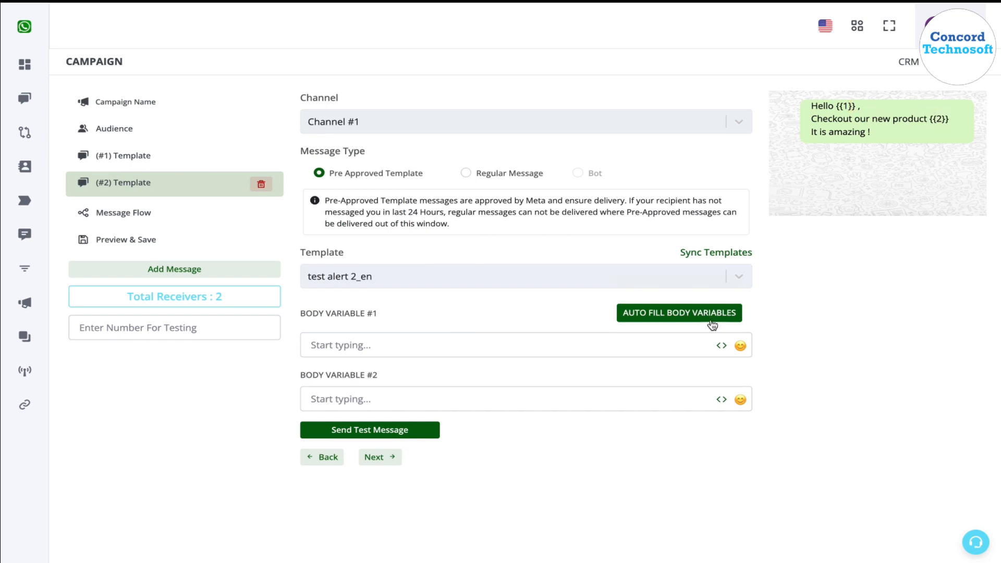
Fill the second message's body variable #1 with Chat Name and body variable #2 with Order Number.
click(722, 346)
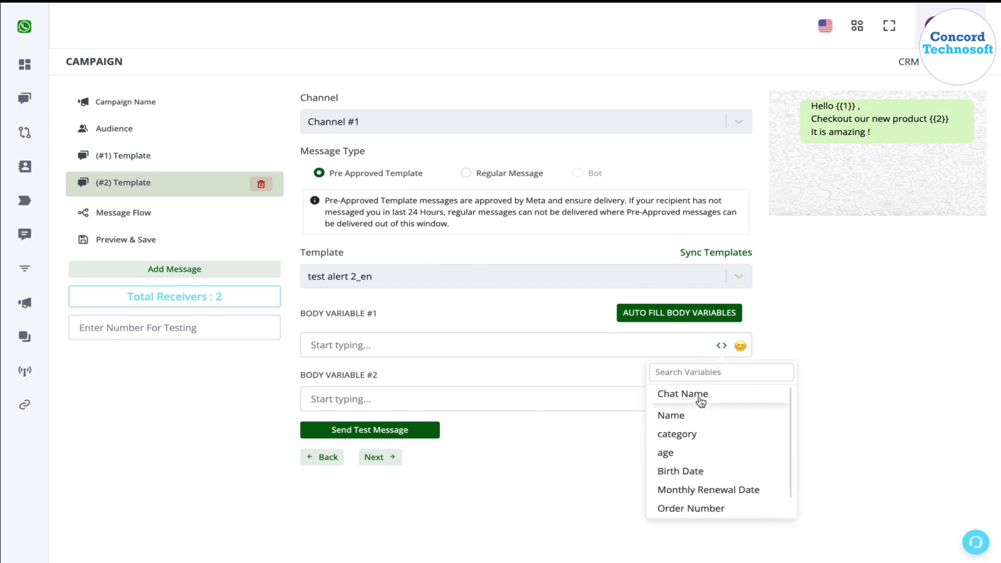
click(701, 399)
click(556, 399)
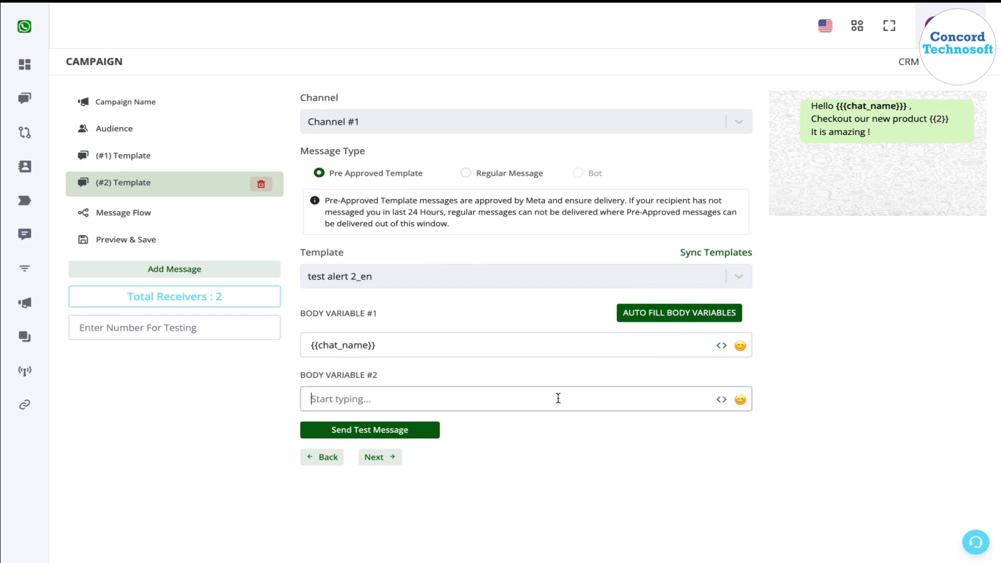
click(722, 400)
scroll(730, 543, down, 1)
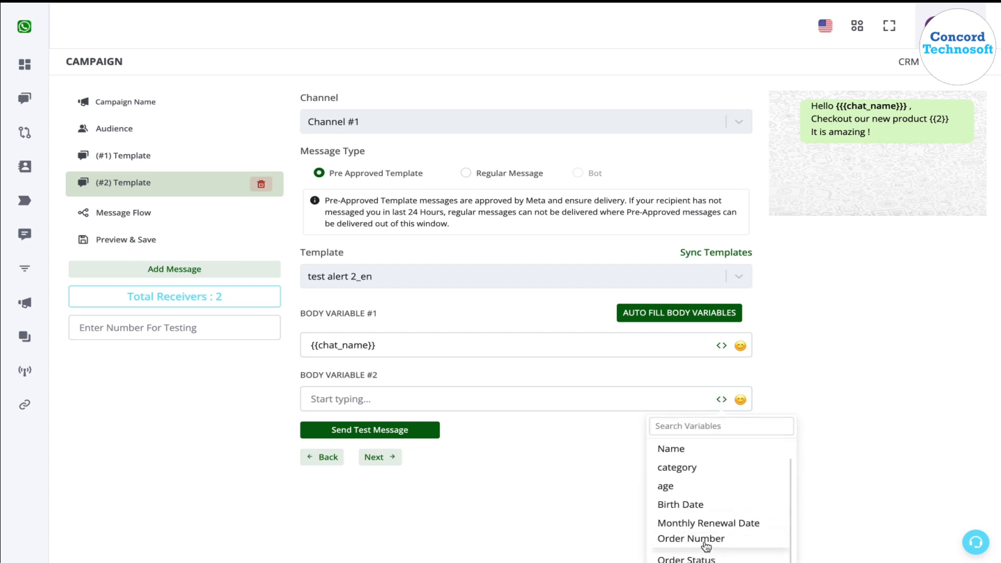
click(707, 543)
click(869, 441)
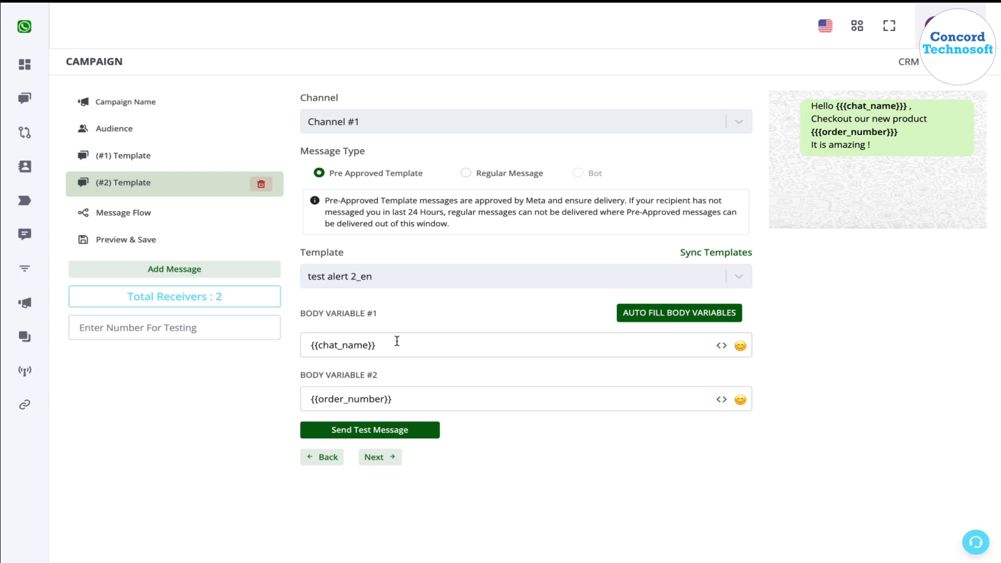
triple_click(453, 346)
triple_click(473, 399)
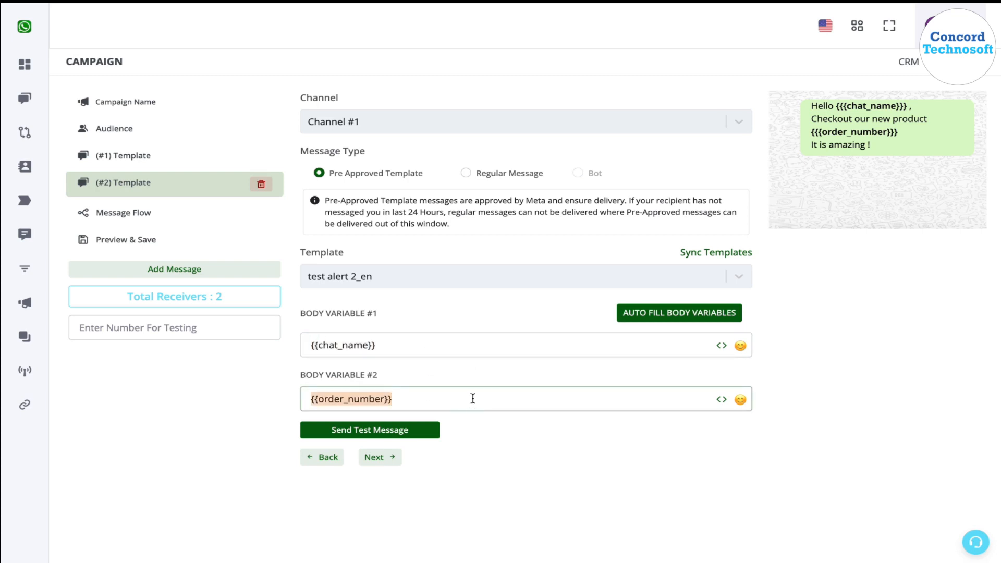
click(430, 350)
Enter a phone number for testing the campaign messages.
click(231, 336)
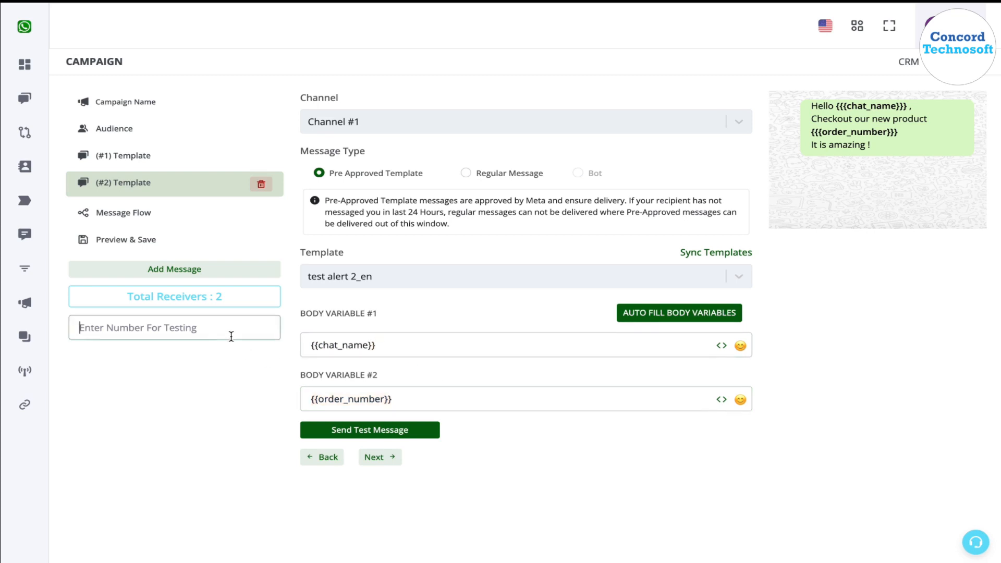
text(9199)
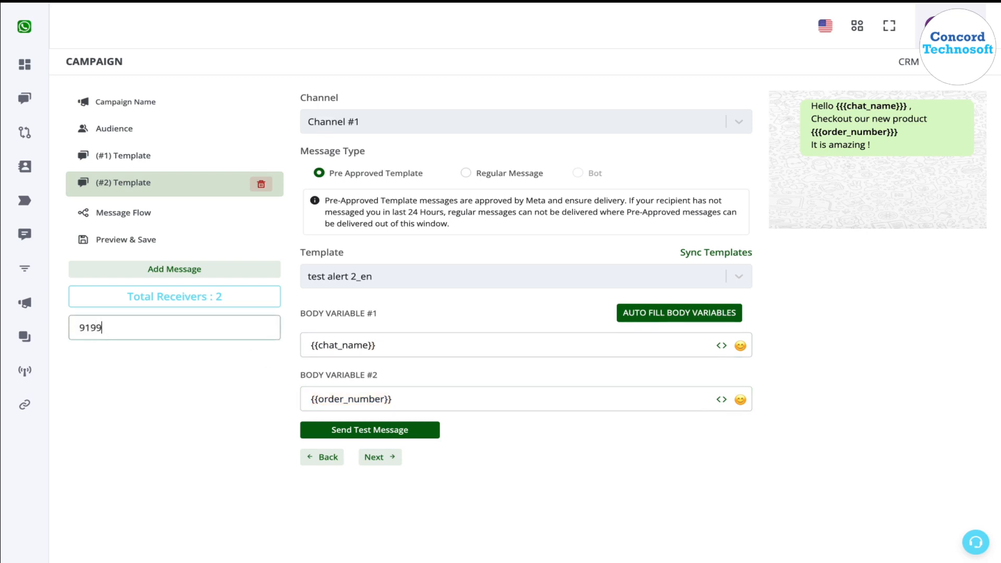
text(9999999)
drag(156, 329, 73, 328)
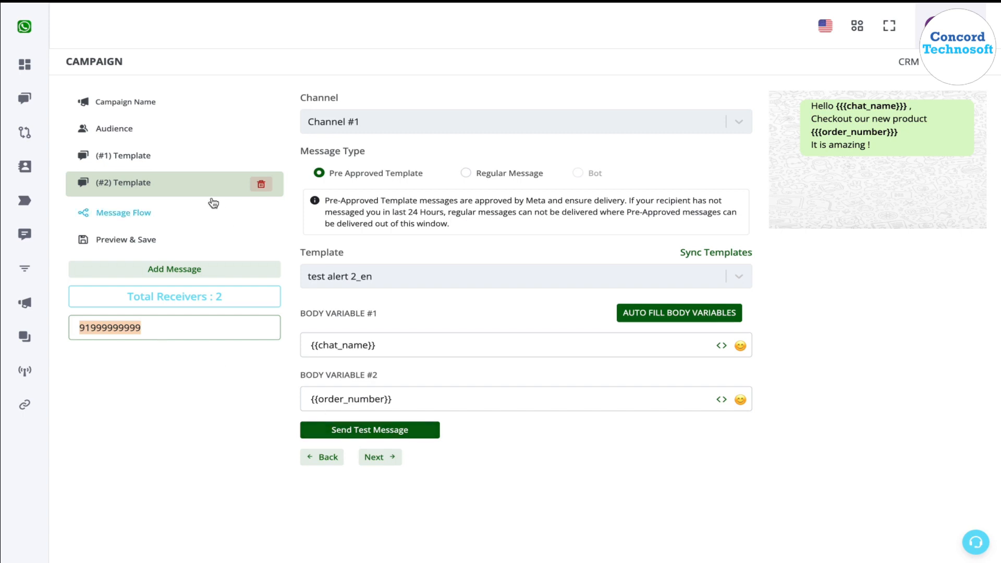
Compare the previews of the two template messages and check where the Chat Name and Order Number variables appear.
click(182, 156)
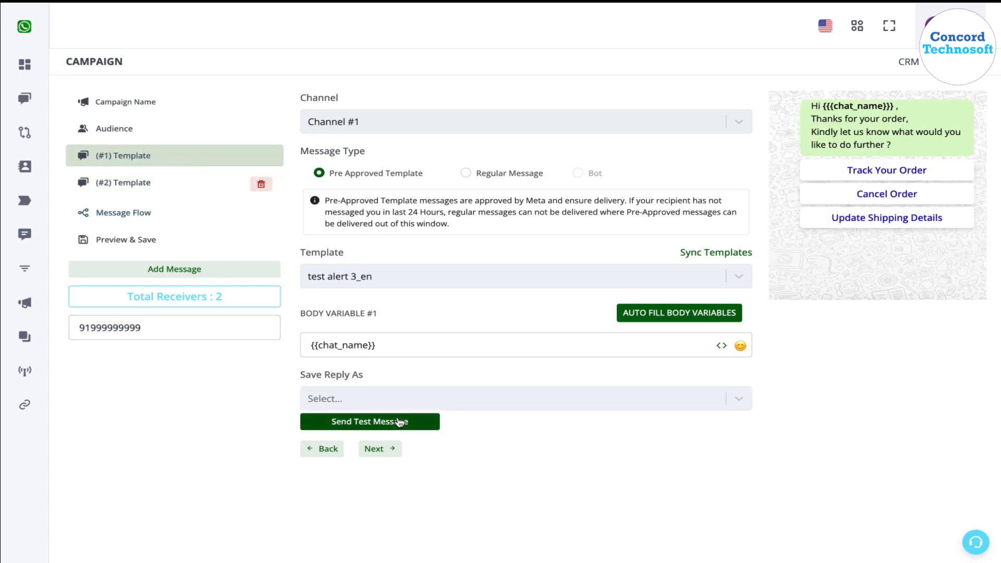
double_click(248, 336)
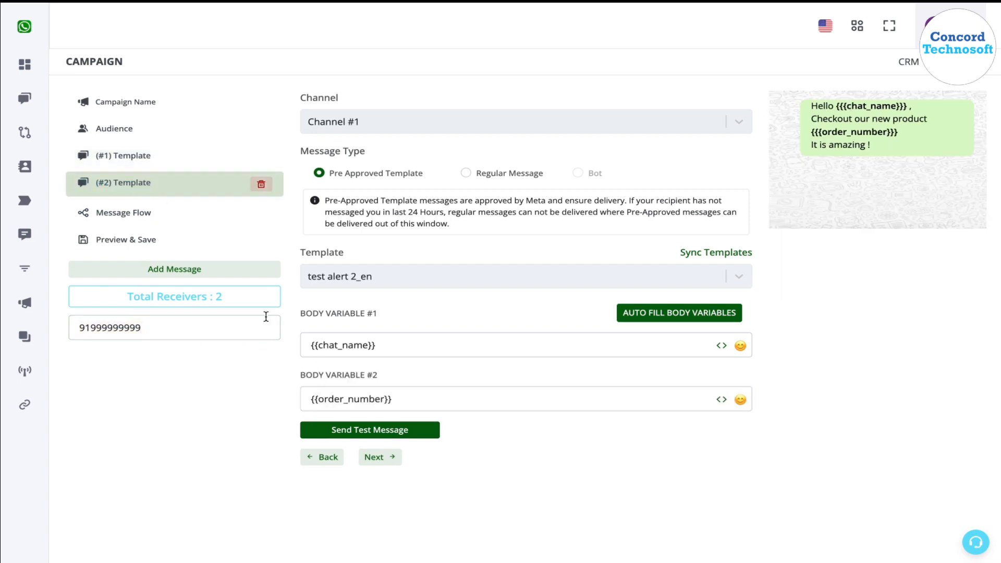
click(138, 156)
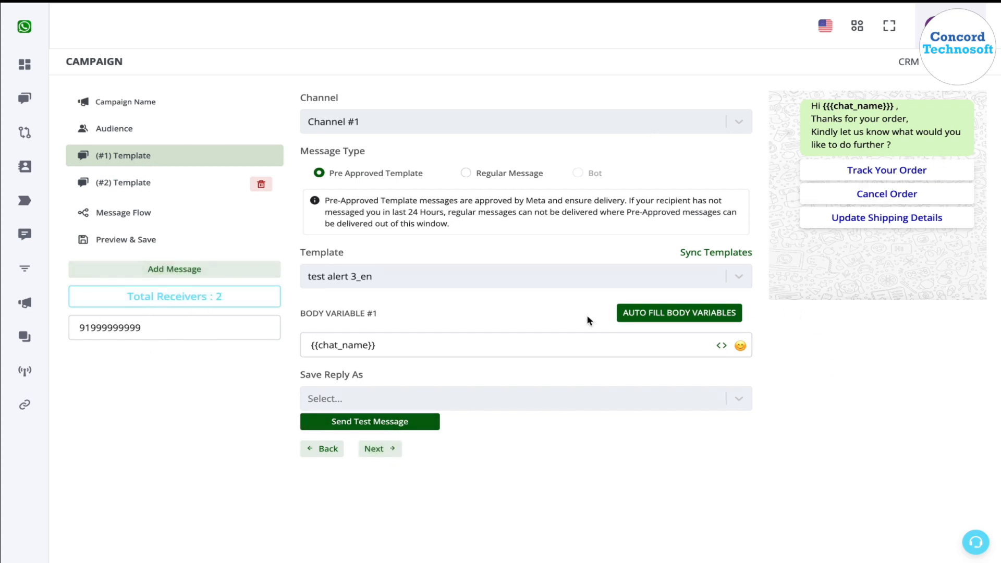
drag(894, 107, 825, 107)
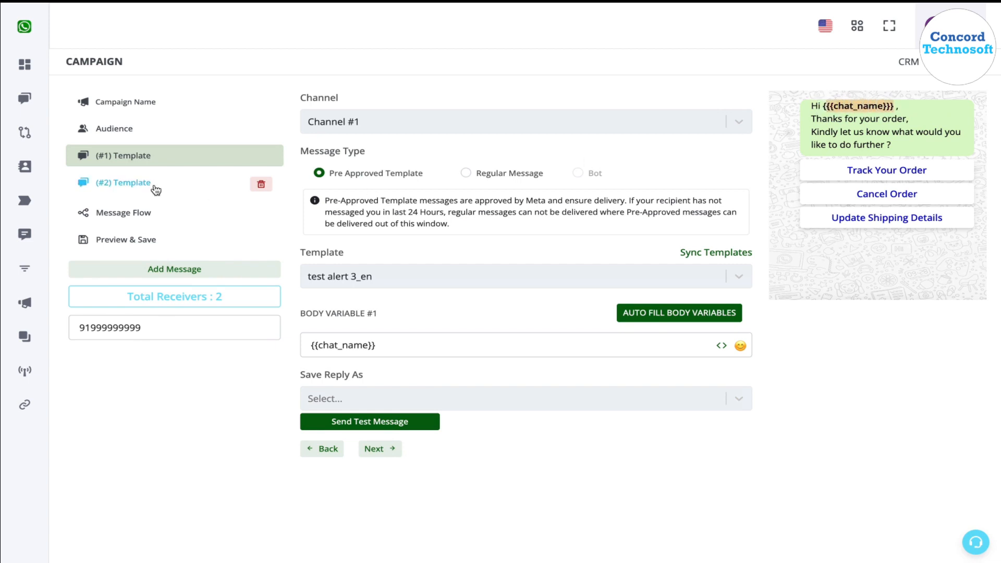
click(241, 180)
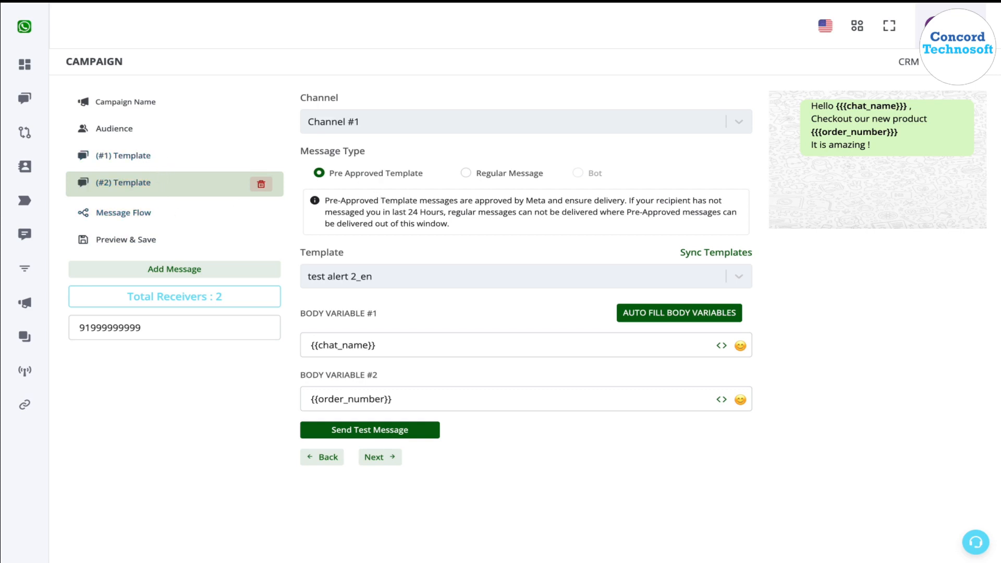
Set the messaging flow to One Message to All Contacts and insert a delay between the two template messages.
click(157, 215)
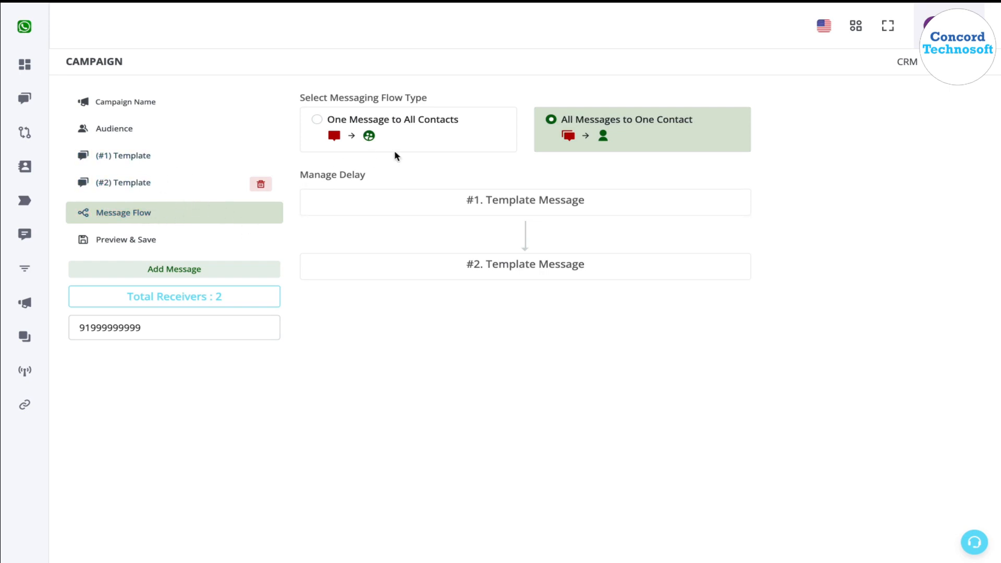
click(337, 122)
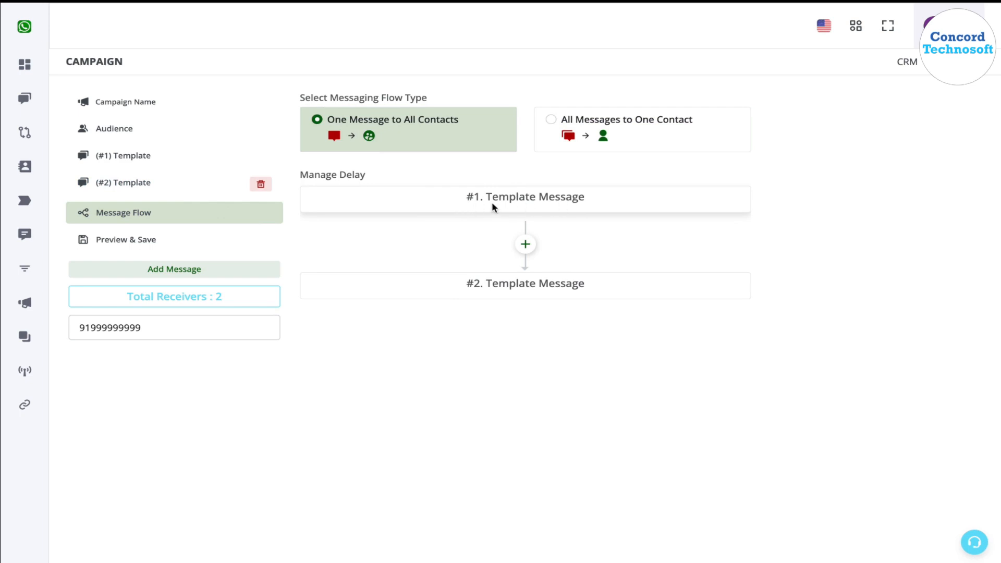
click(533, 250)
click(525, 291)
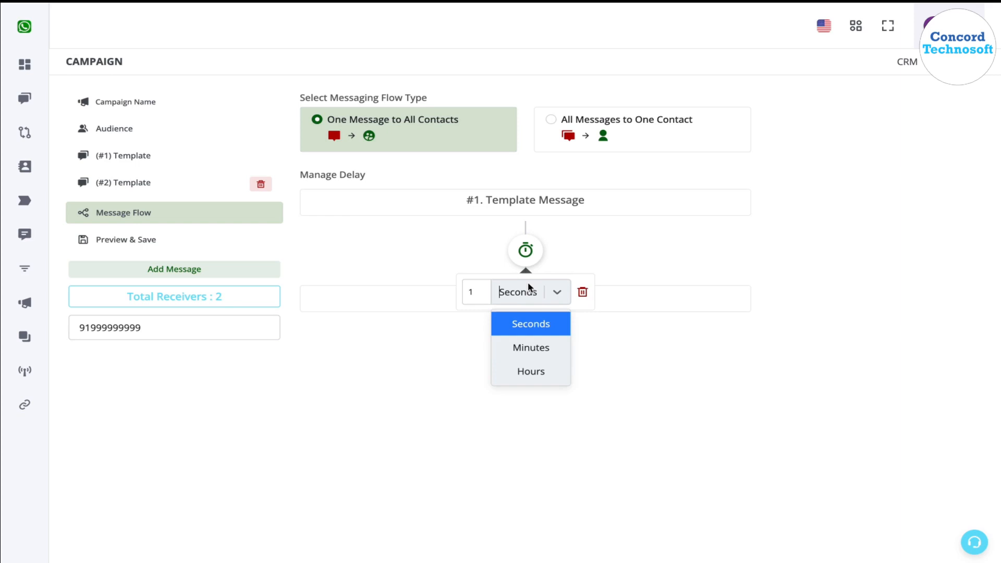
click(536, 371)
click(517, 354)
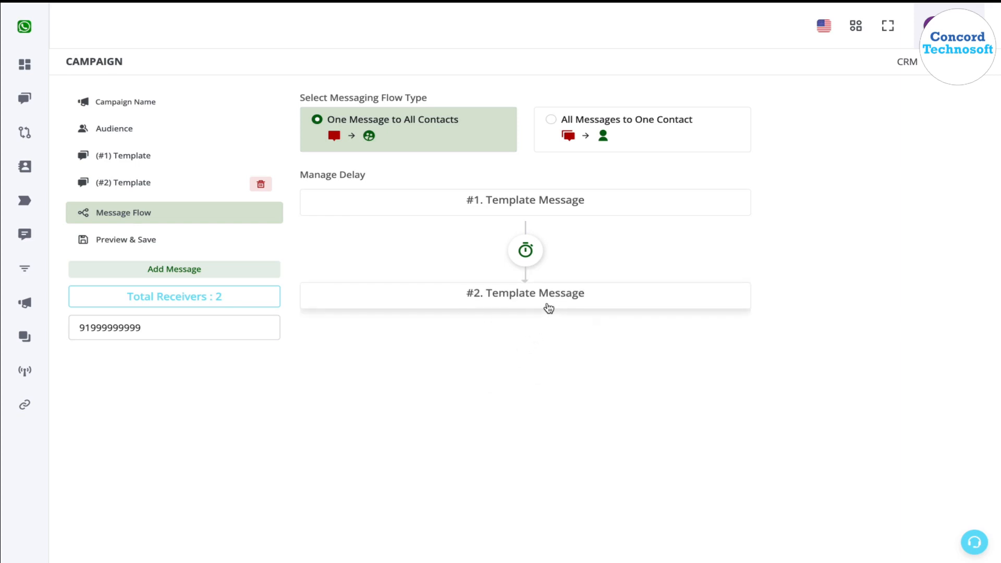
Review the campaign summary and try to save the campaign.
click(185, 246)
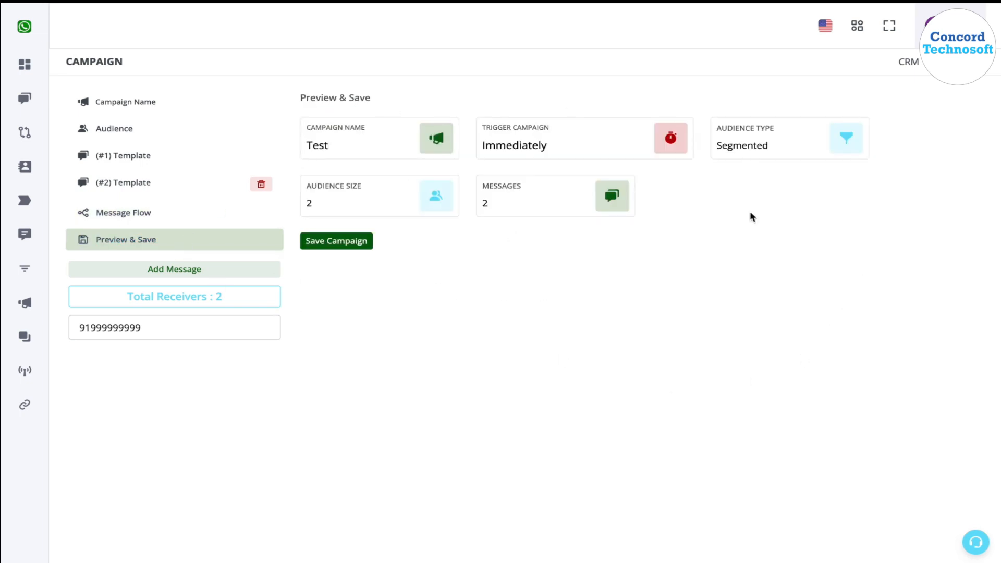
click(335, 245)
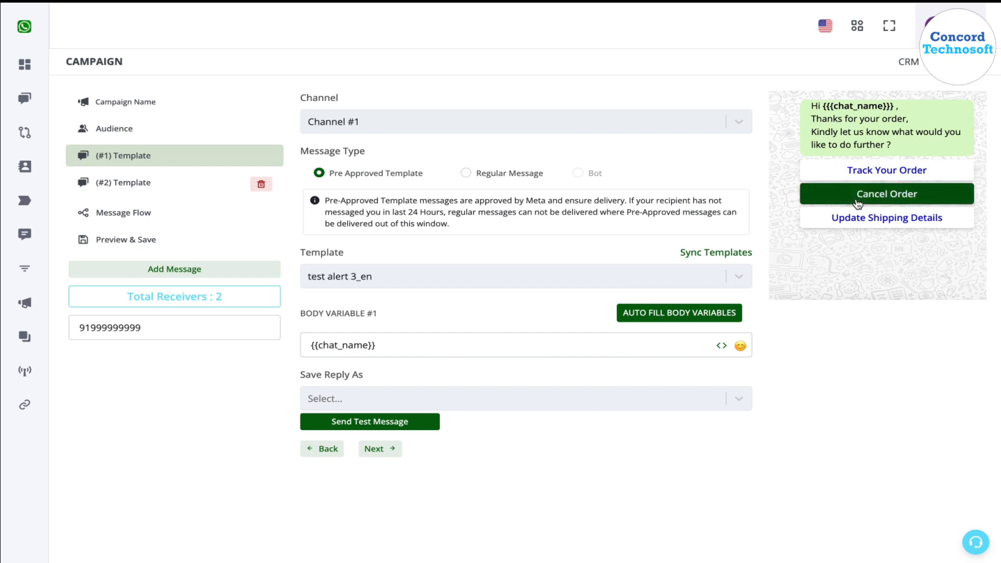
Set Save Reply As to Do Not Save for the first template message and save the campaign.
click(670, 406)
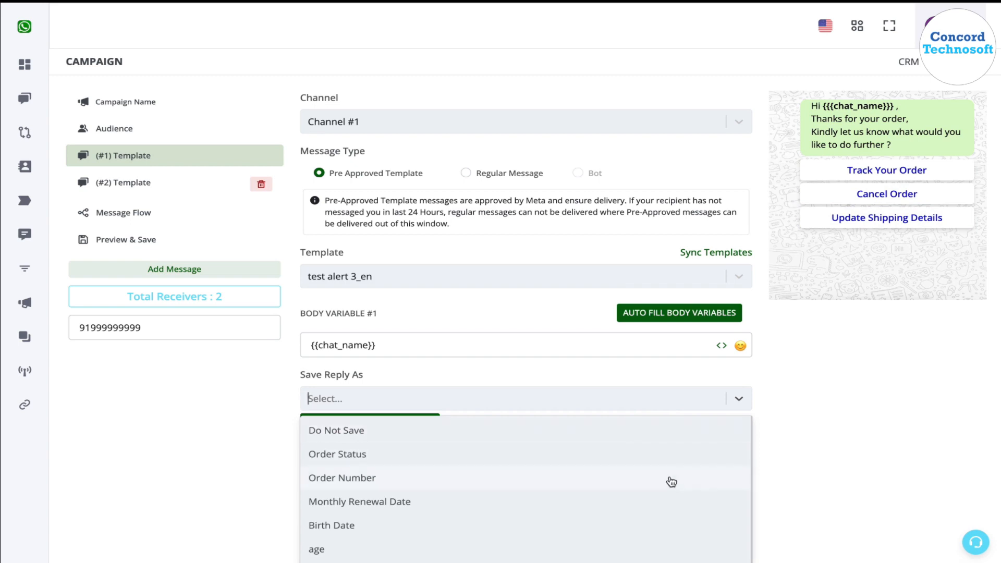
scroll(671, 482, down, 1)
click(862, 404)
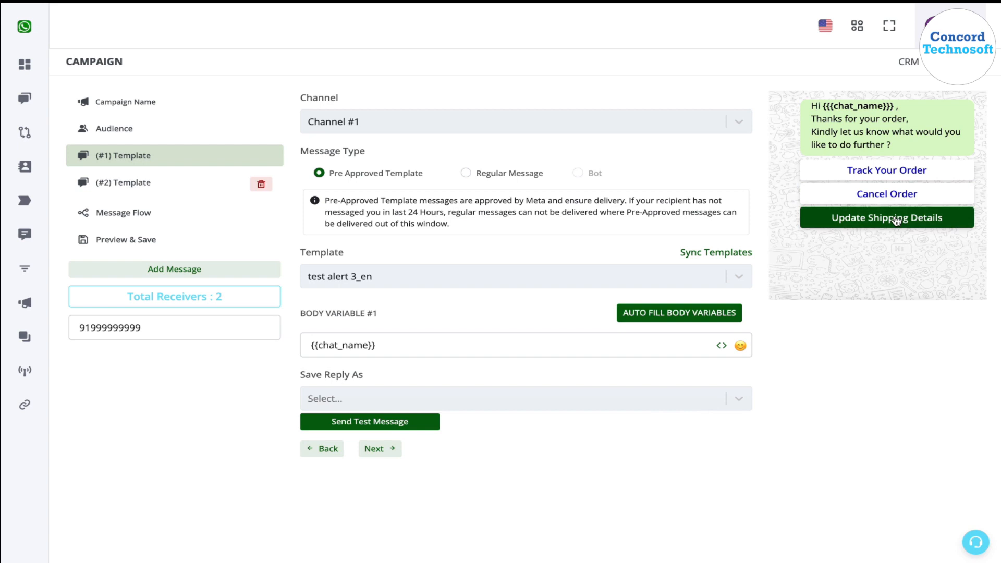
click(667, 406)
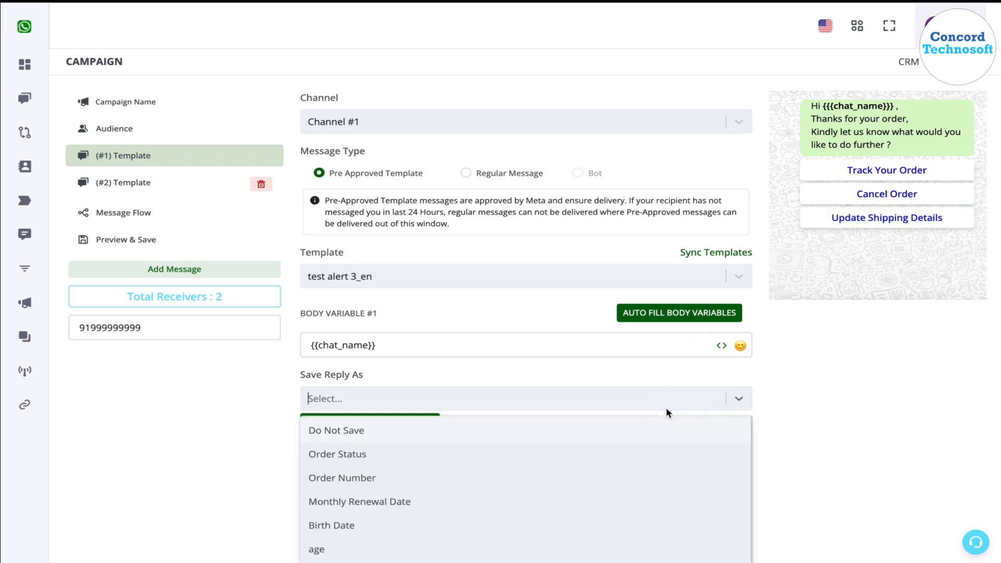
click(337, 435)
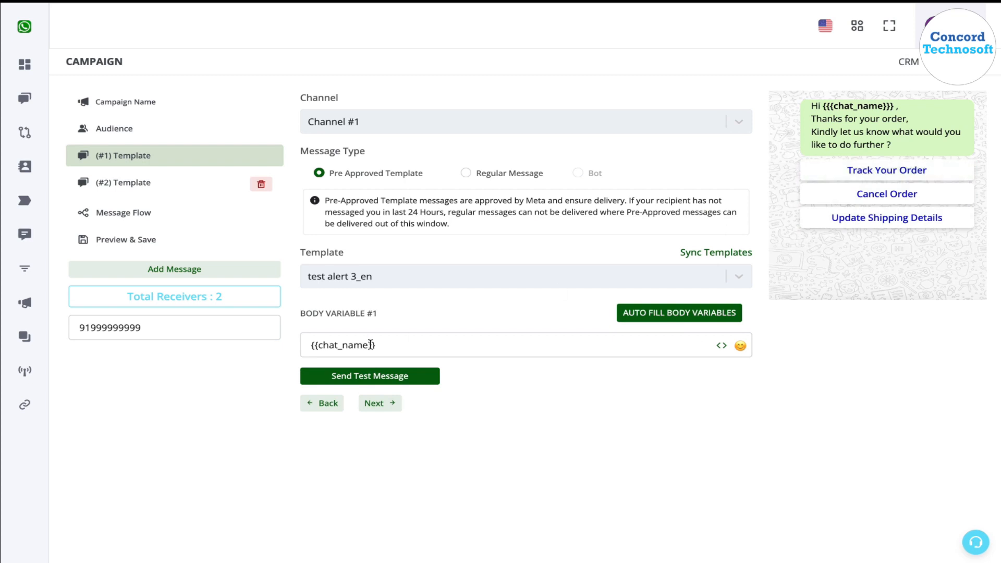
click(163, 238)
click(358, 240)
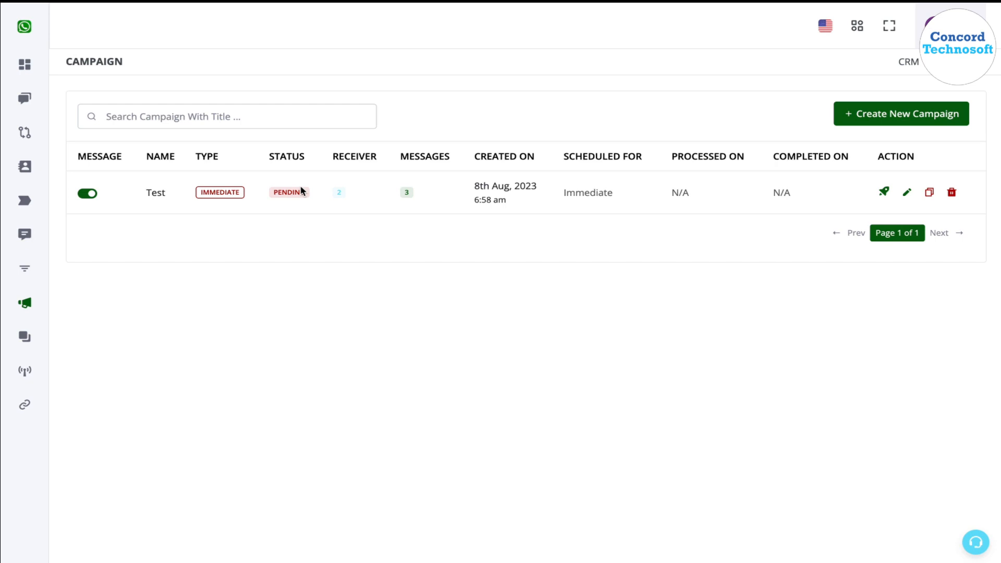
Trigger the Test campaign from the campaign list and dismiss the confirmation.
click(294, 191)
click(295, 193)
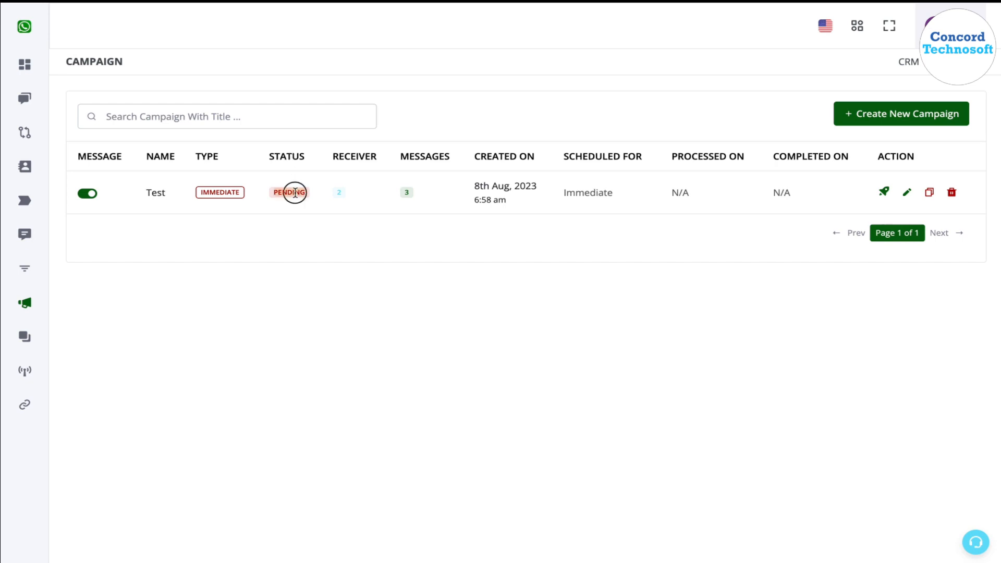
click(890, 192)
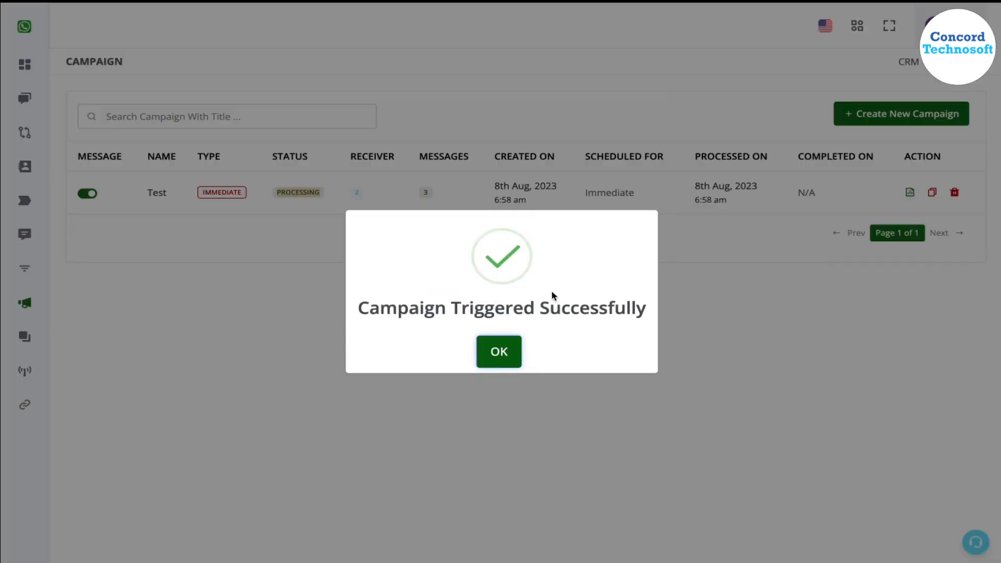
click(508, 353)
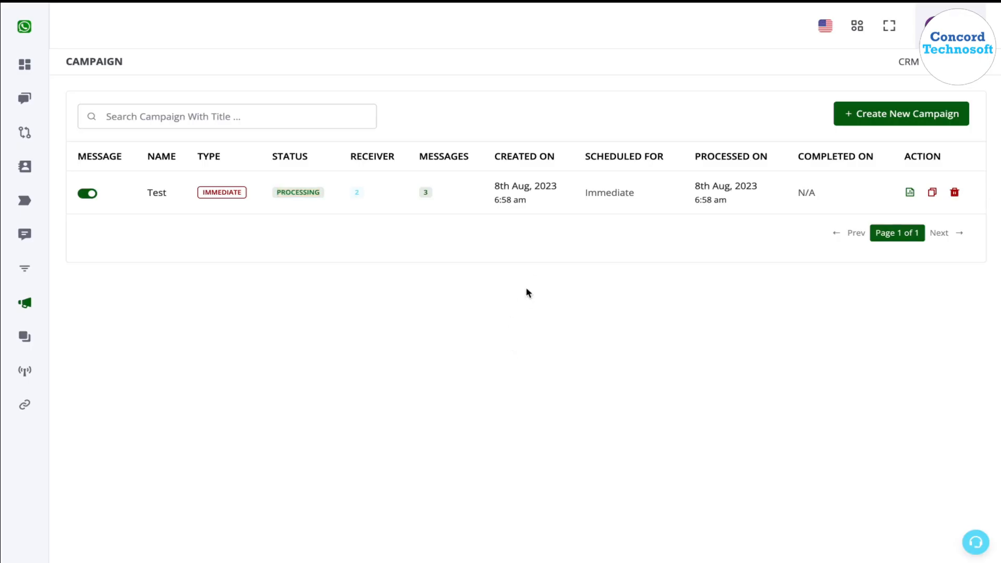
mouse_move(562, 8)
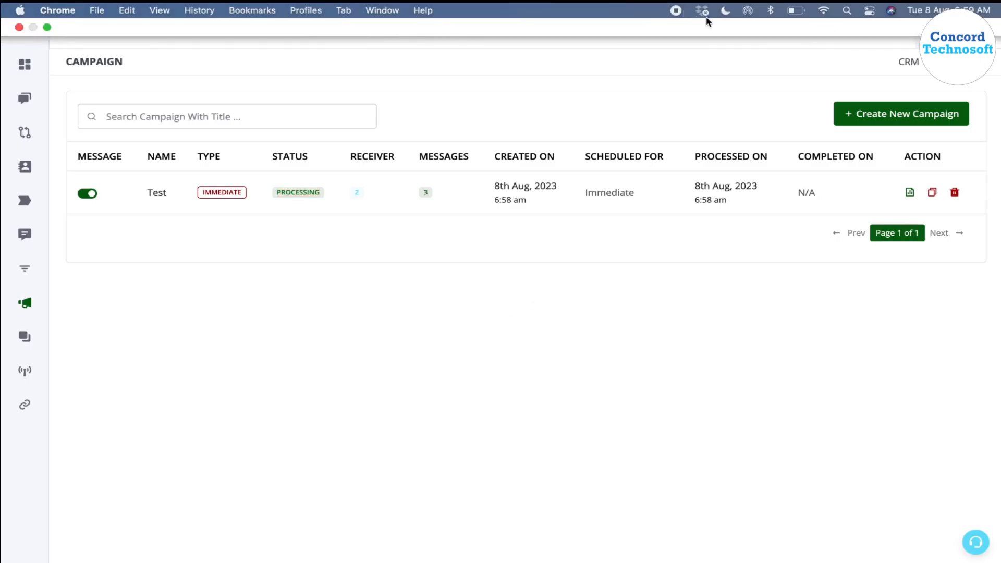